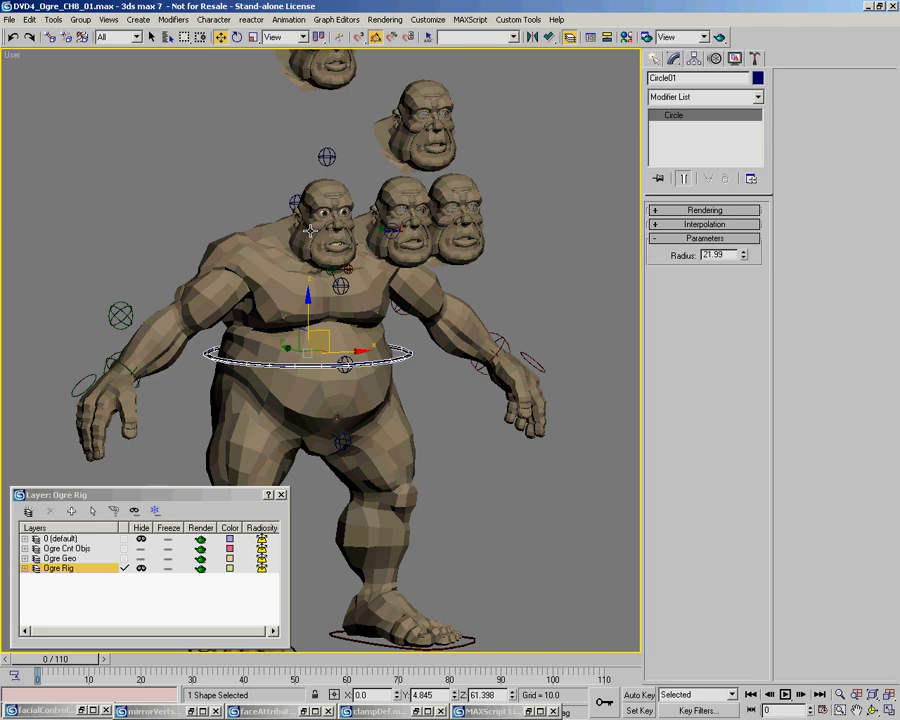
Open the facialControl.ms script and the MAXScript Listener, evaluate the script, and minimize the script window
middle_drag(363, 428, 384, 391)
middle_drag(346, 590, 350, 585)
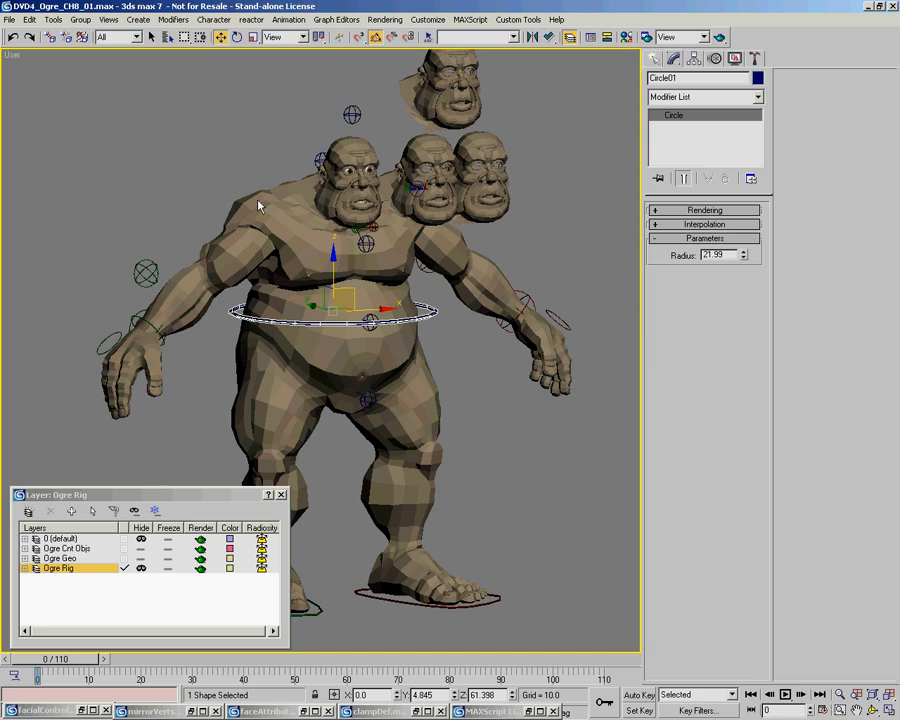
double_click(53, 712)
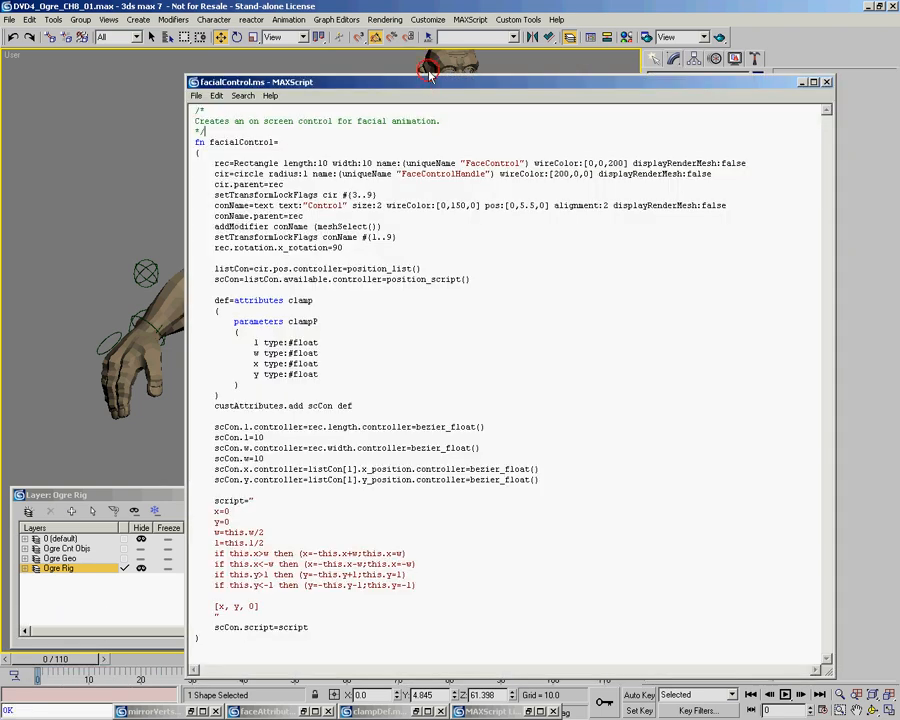
drag(430, 85, 428, 72)
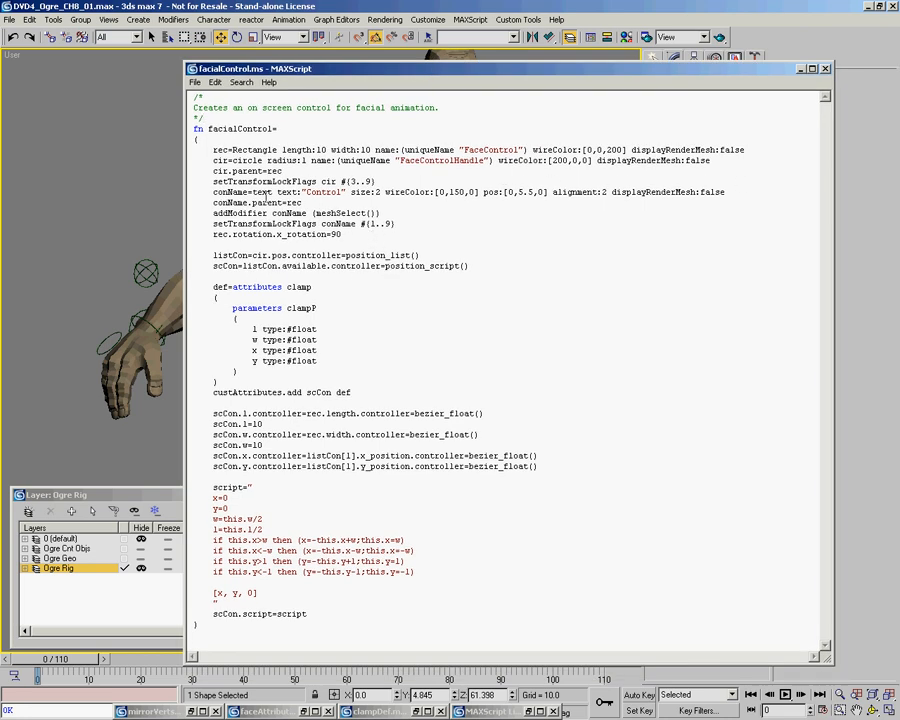
drag(313, 70, 305, 70)
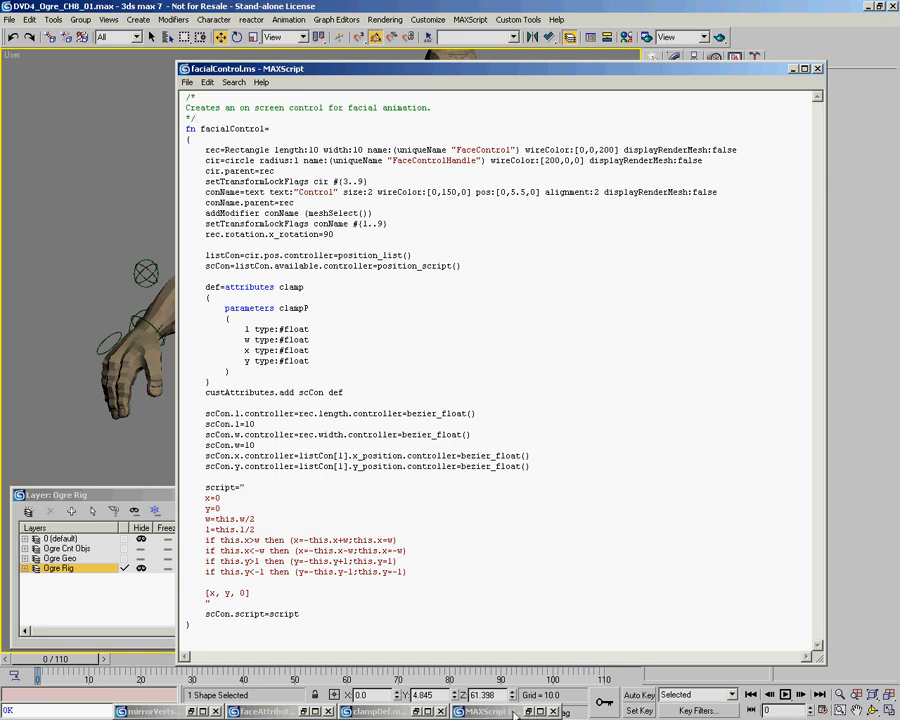
click(528, 711)
click(440, 72)
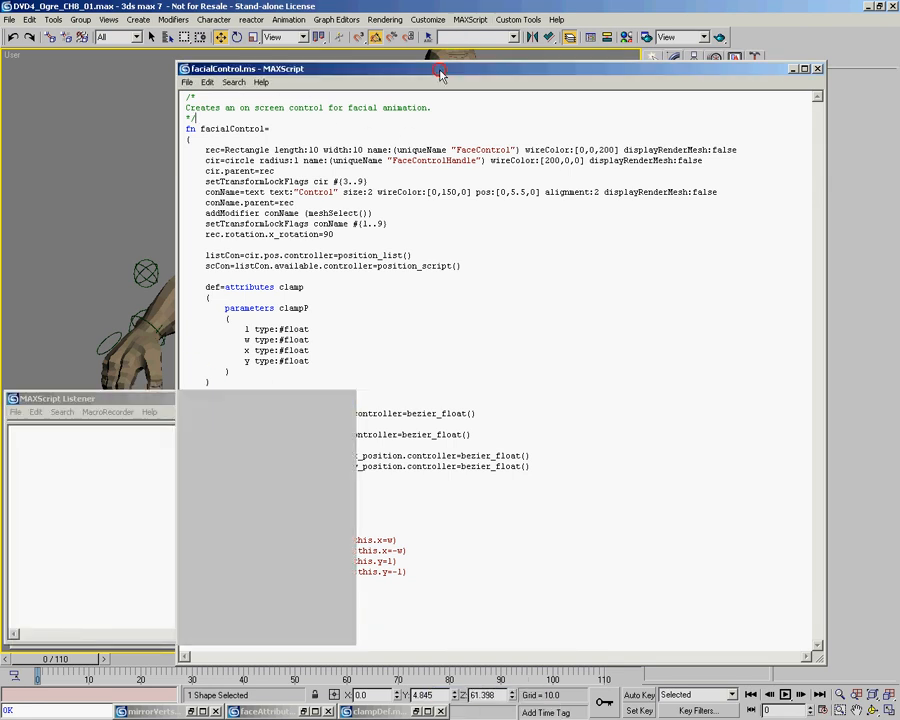
key(ctrl+e)
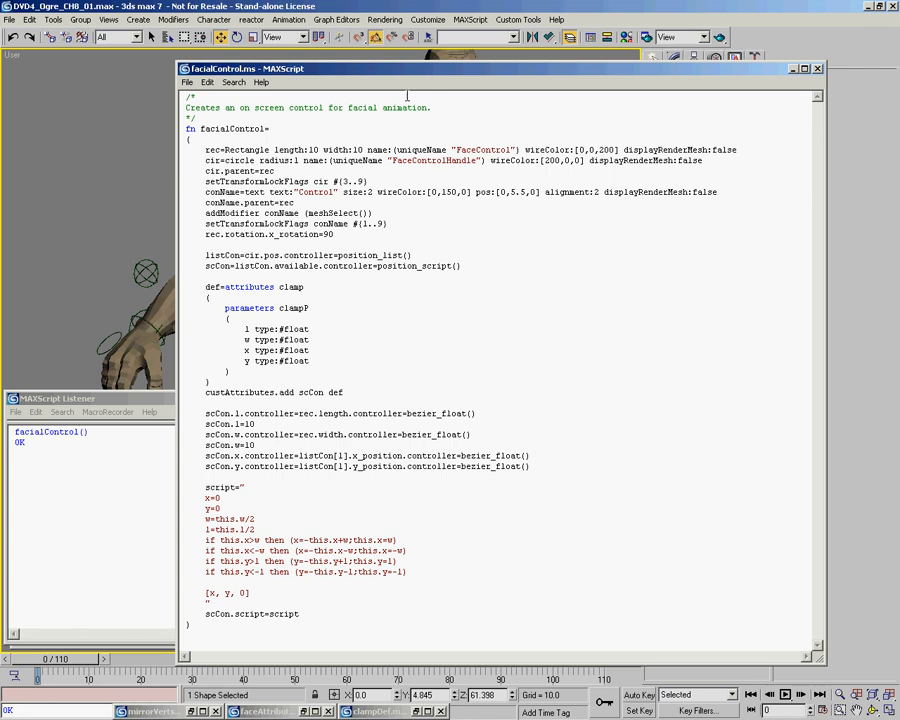
click(796, 68)
Run facialControl() in the MAXScript Listener to create a face control, and minimize the Listener
click(103, 431)
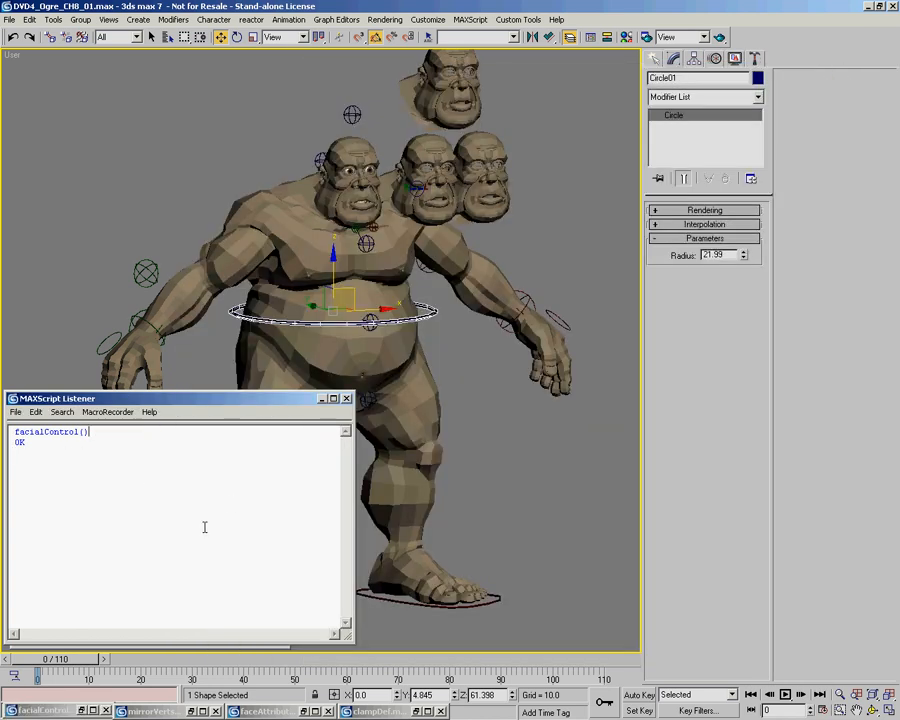
click(80, 696)
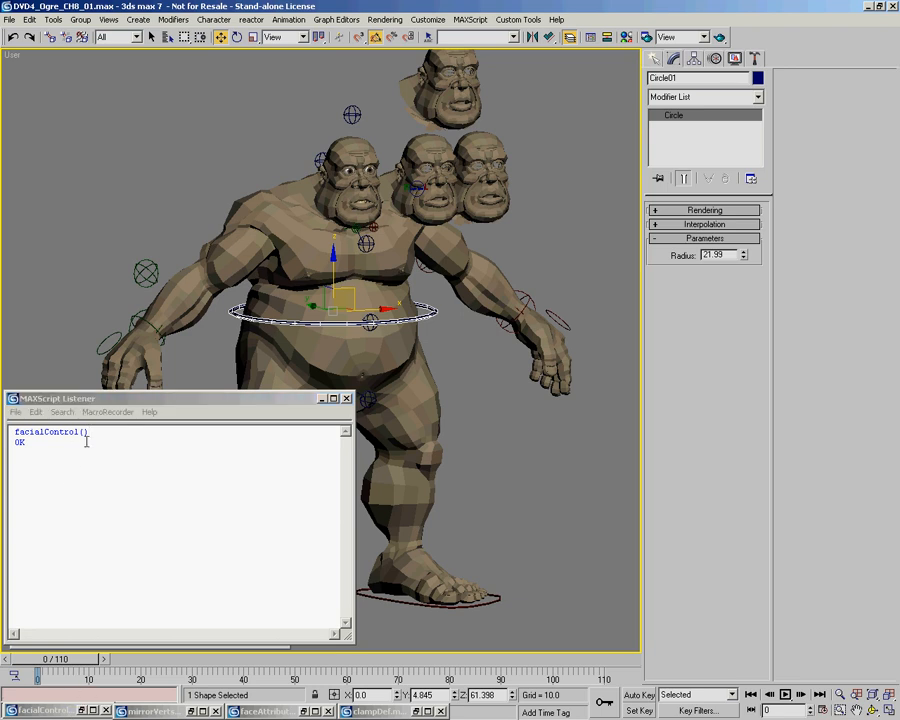
click(132, 449)
key(KP_Enter)
click(323, 400)
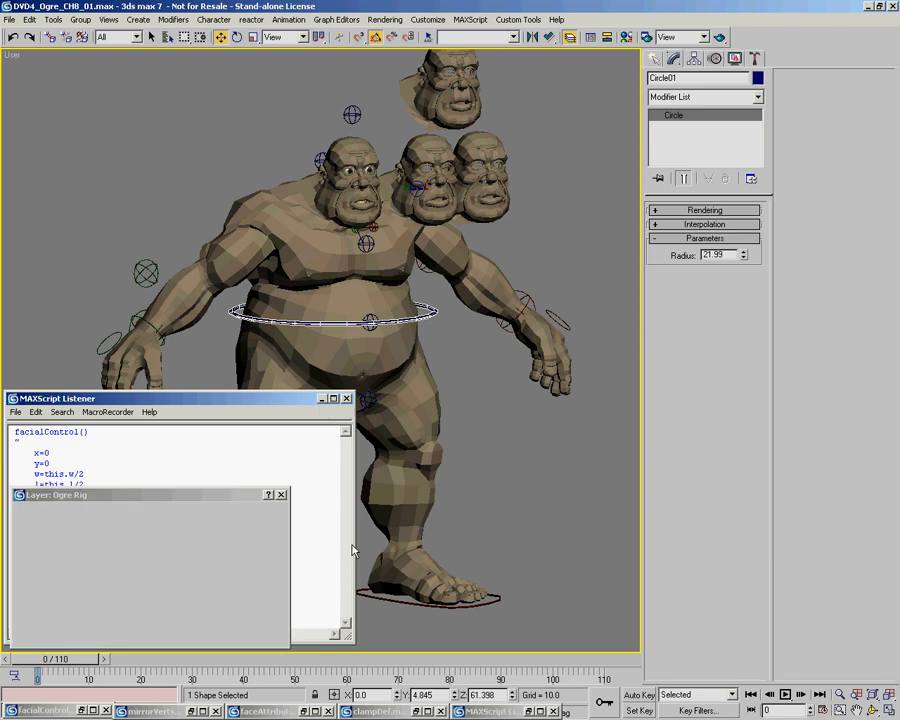
Unhide the Ogre Rig layer and select all three objects of the face control between the ogre's feet
middle_drag(367, 542, 392, 493)
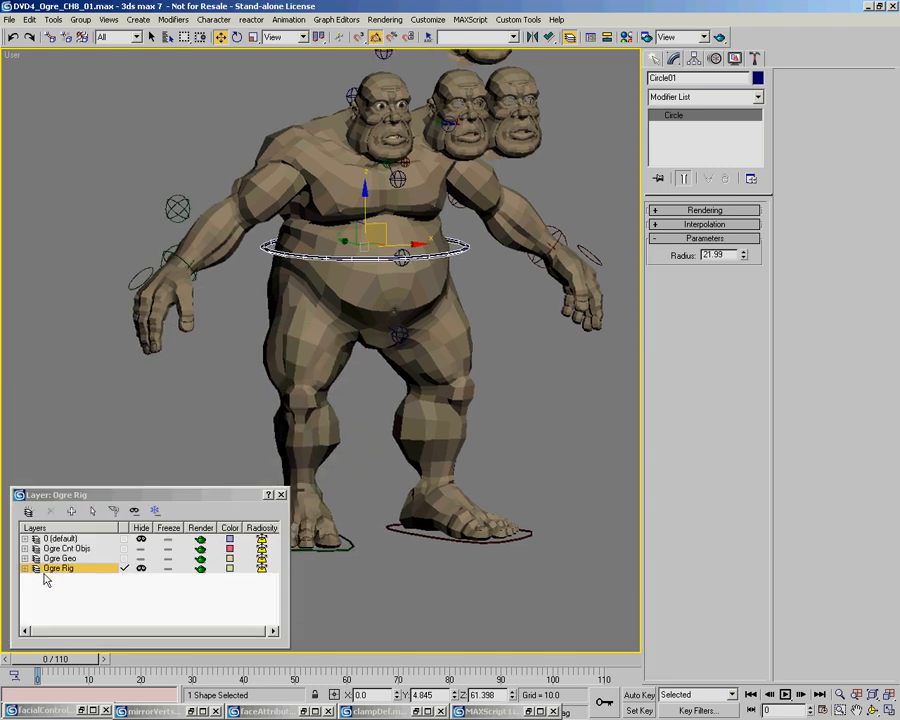
click(141, 569)
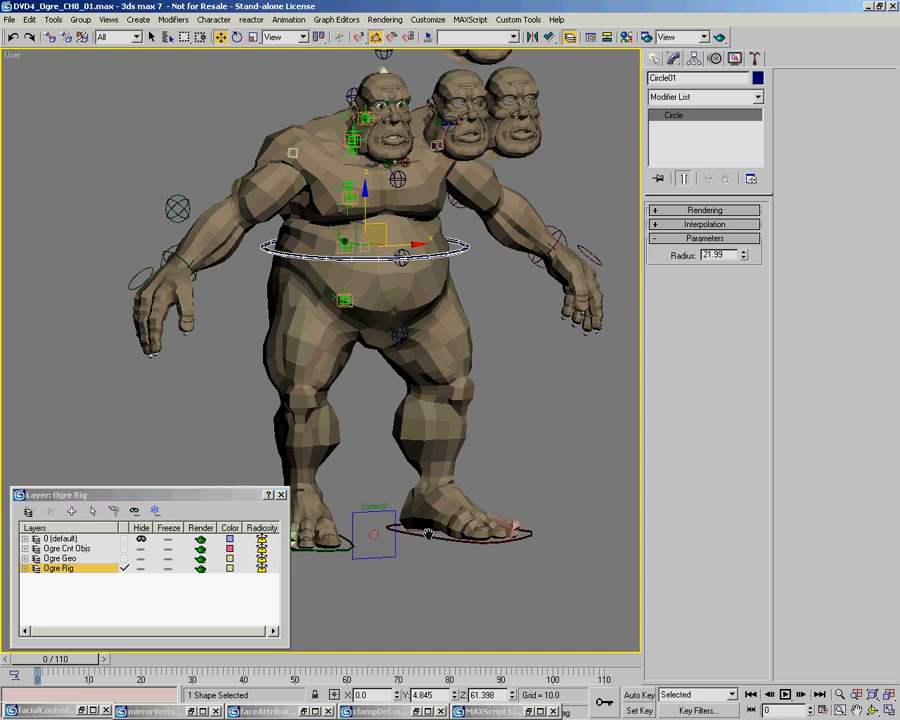
click(393, 546)
alt+middle_drag(377, 409, 327, 422)
drag(327, 422, 322, 398)
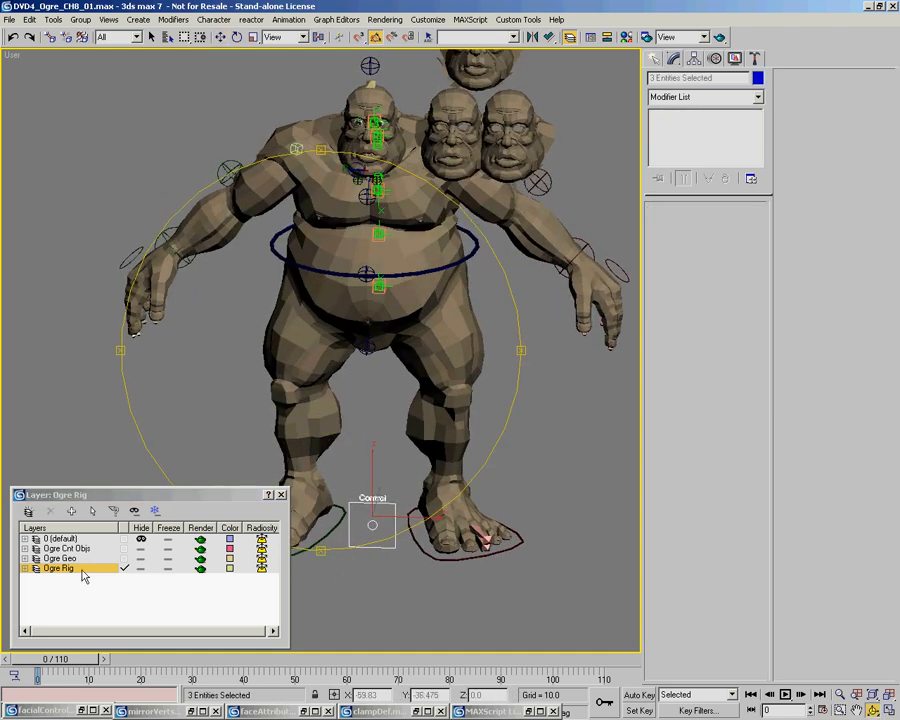
Create a new layer containing the selected face control objects and name it Ogre Facial Con
alt+middle_drag(376, 424, 406, 446)
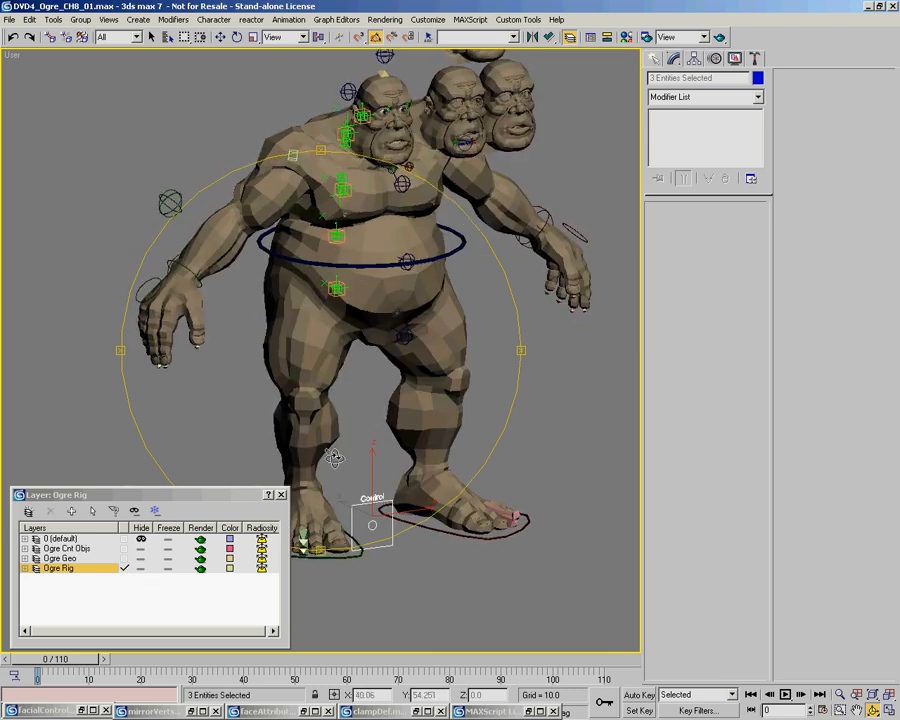
right_click(101, 588)
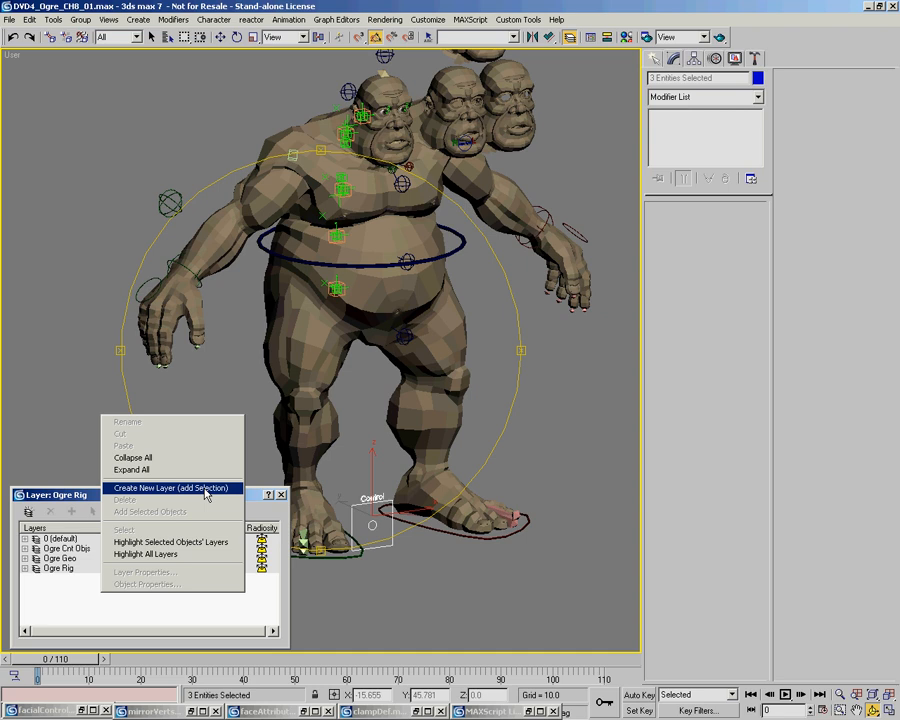
click(205, 489)
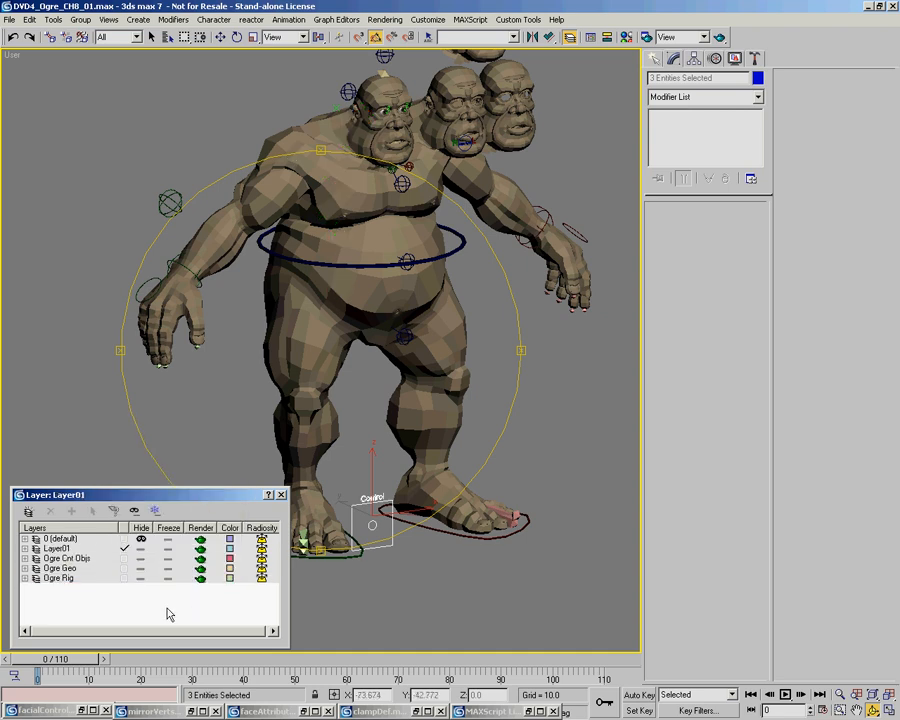
click(74, 549)
text(Ogre Facial Con)
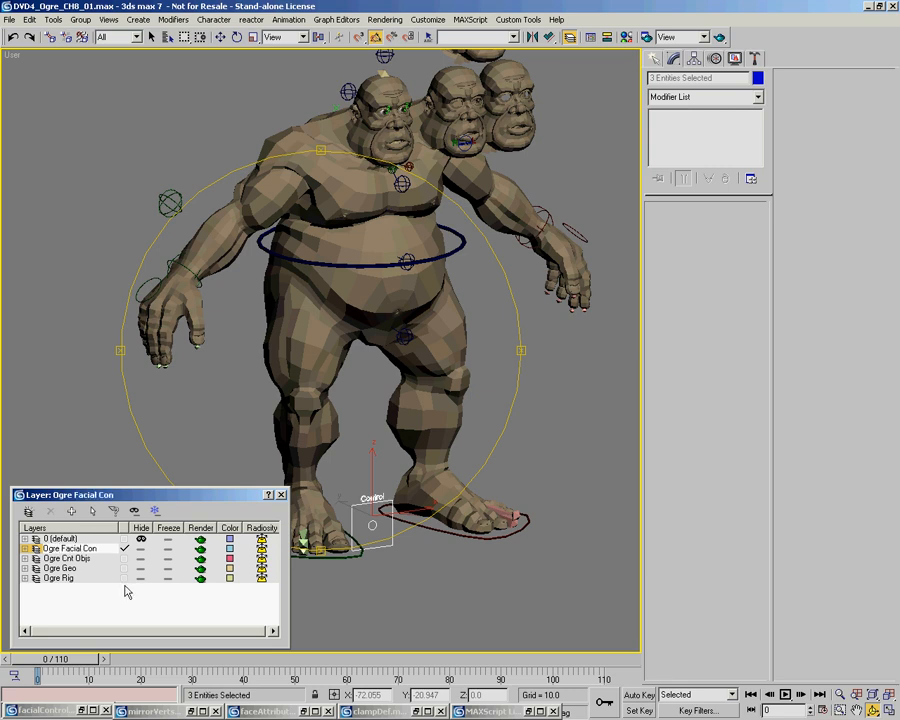
key(Return)
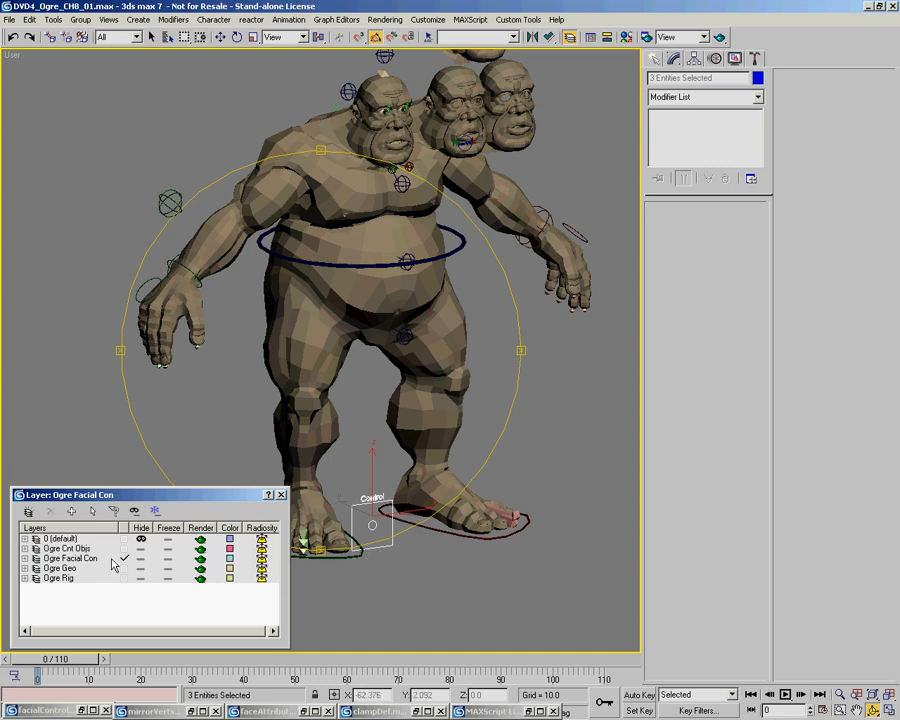
Hide the Ogre Rig layer and move the whole face control up beside the ogre's head, above the shoulder
click(139, 580)
alt+middle_drag(360, 410, 327, 344)
key(w)
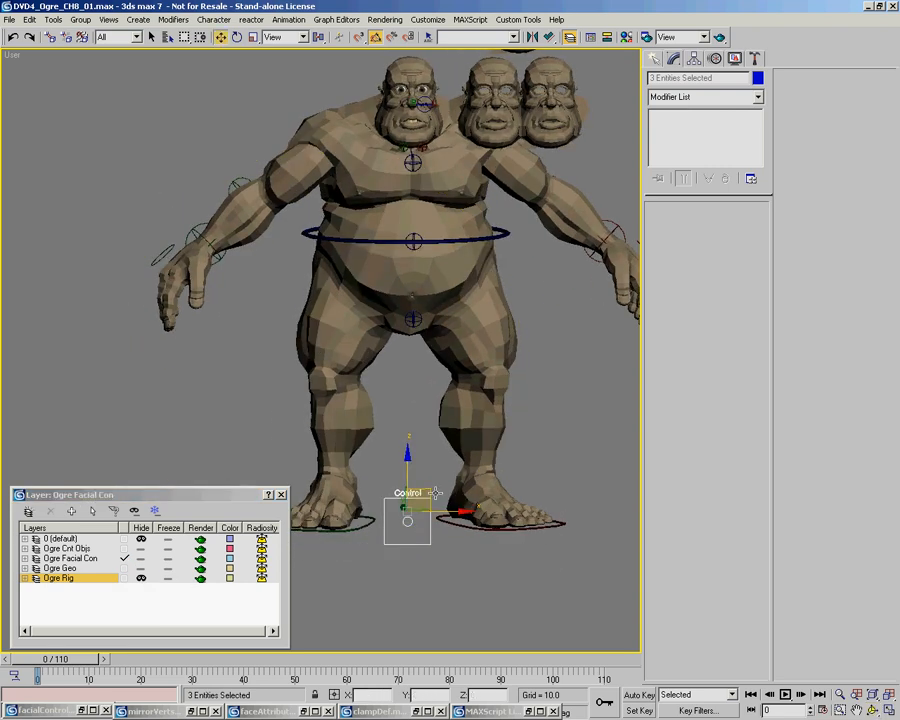
drag(427, 492, 378, 91)
middle_drag(378, 91, 364, 293)
key(alt+z)
drag(335, 293, 341, 174)
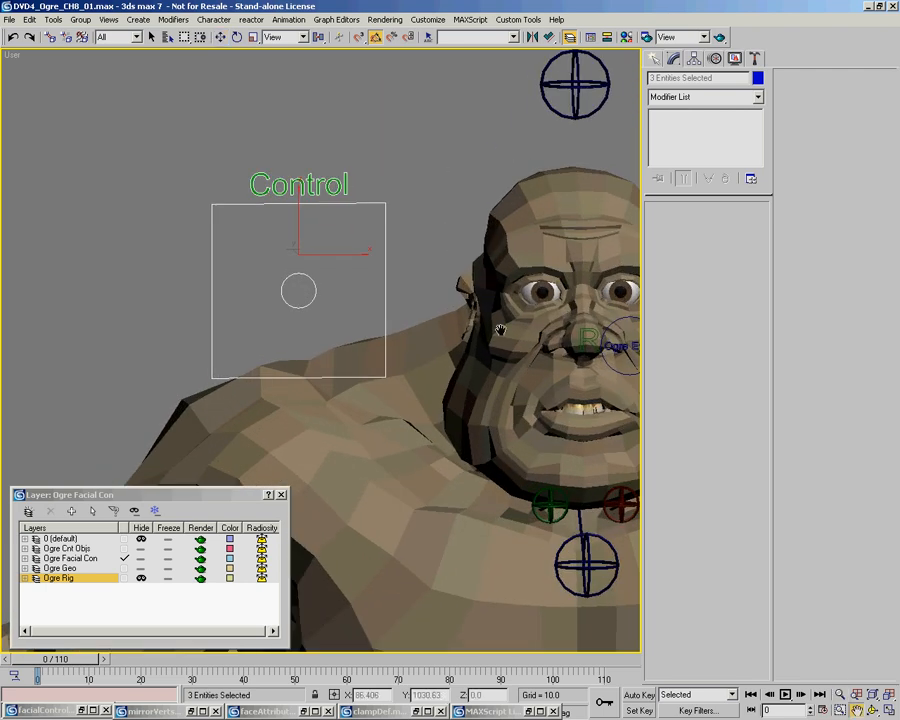
middle_drag(497, 324, 302, 313)
drag(302, 313, 302, 350)
middle_drag(302, 345, 321, 315)
key(w)
Try moving the face control's circle handle toward and past a corner of its rectangle
click(240, 258)
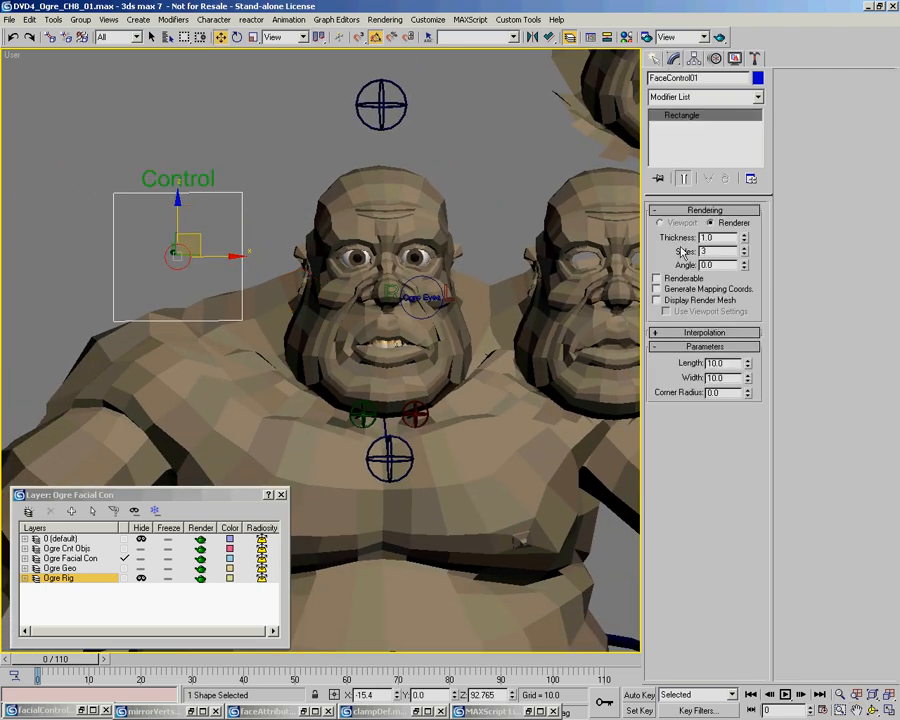
mouse_move(184, 249)
middle_down()
mouse_move(205, 228)
mouse_move(184, 249)
middle_up()
click(185, 265)
drag(200, 238, 263, 302)
drag(327, 348, 177, 255)
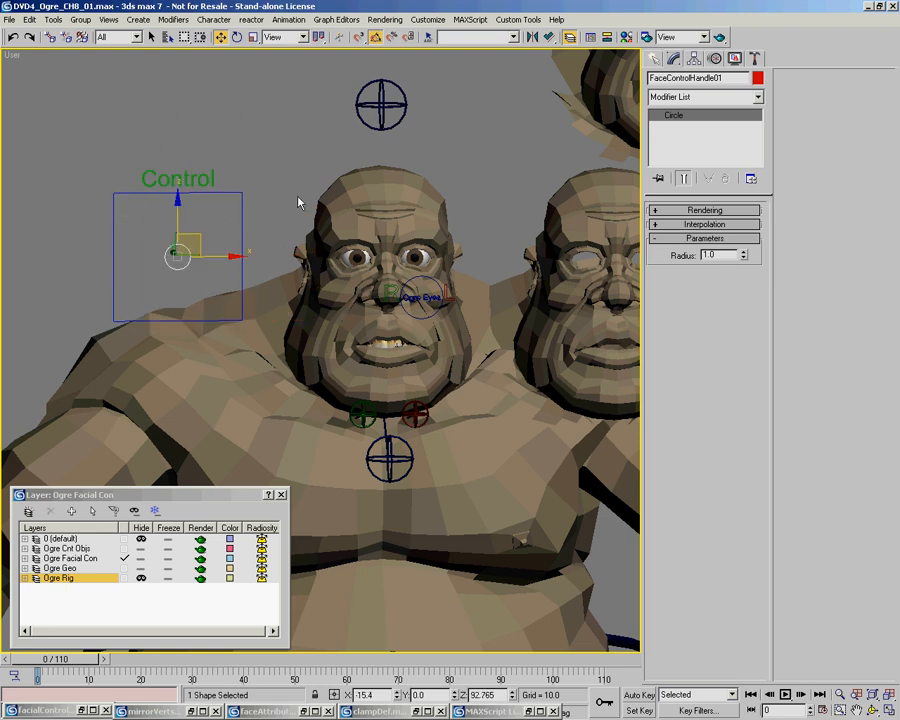
Set the face control rectangle's length and width to 1
click(241, 208)
double_click(727, 363)
key(Return)
double_click(732, 379)
text(1)
key(Return)
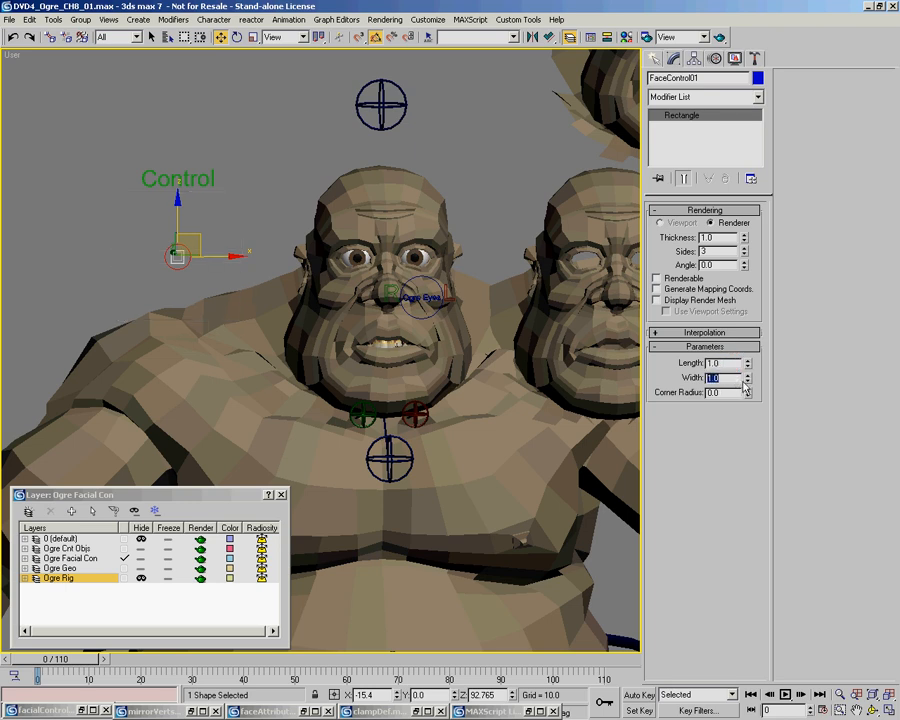
Select the circle handle and examine how it sits around the shrunken control rectangle
middle_drag(176, 256, 213, 234)
scroll(213, 234, up, 5)
click(222, 247)
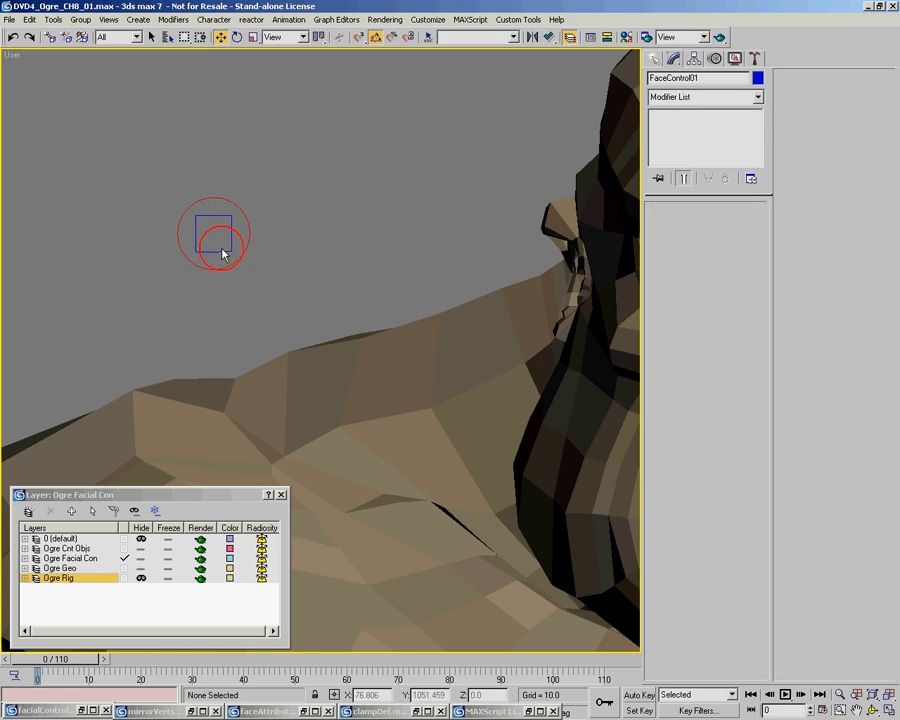
click(240, 260)
click(714, 116)
scroll(219, 270, down, 5)
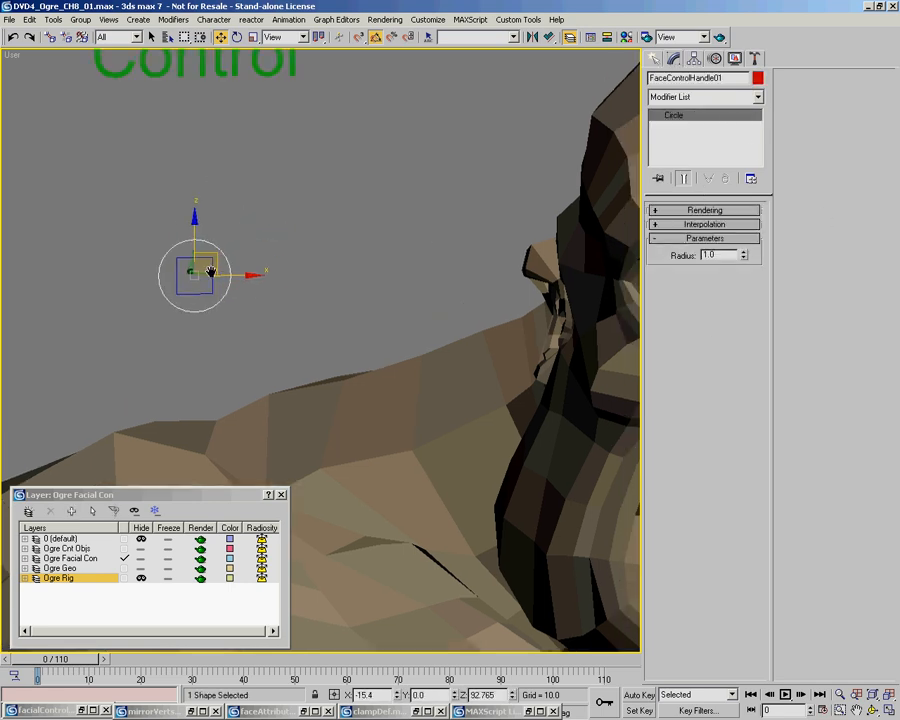
scroll(216, 269, down, 2)
scroll(200, 264, up, 5)
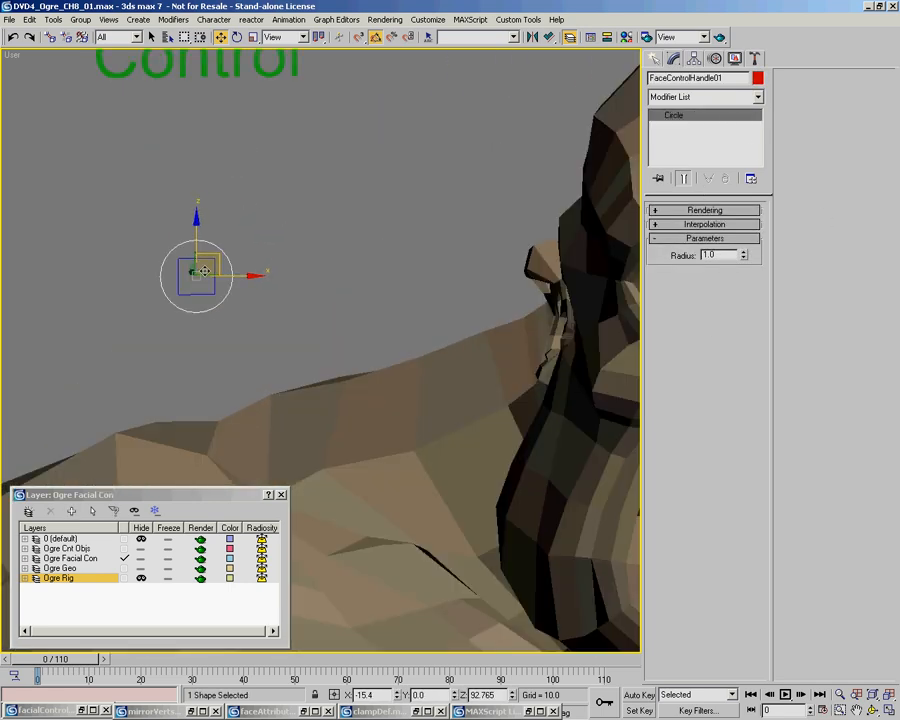
scroll(197, 224, down, 4)
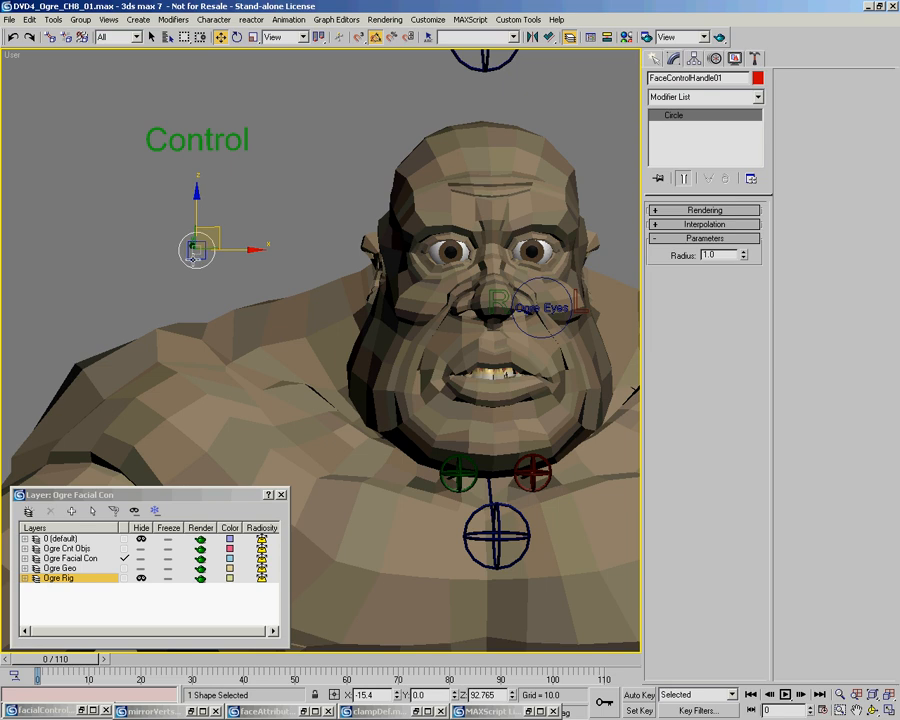
Set the face control rectangle's length and width back to 10
double_click(195, 252)
click(197, 250)
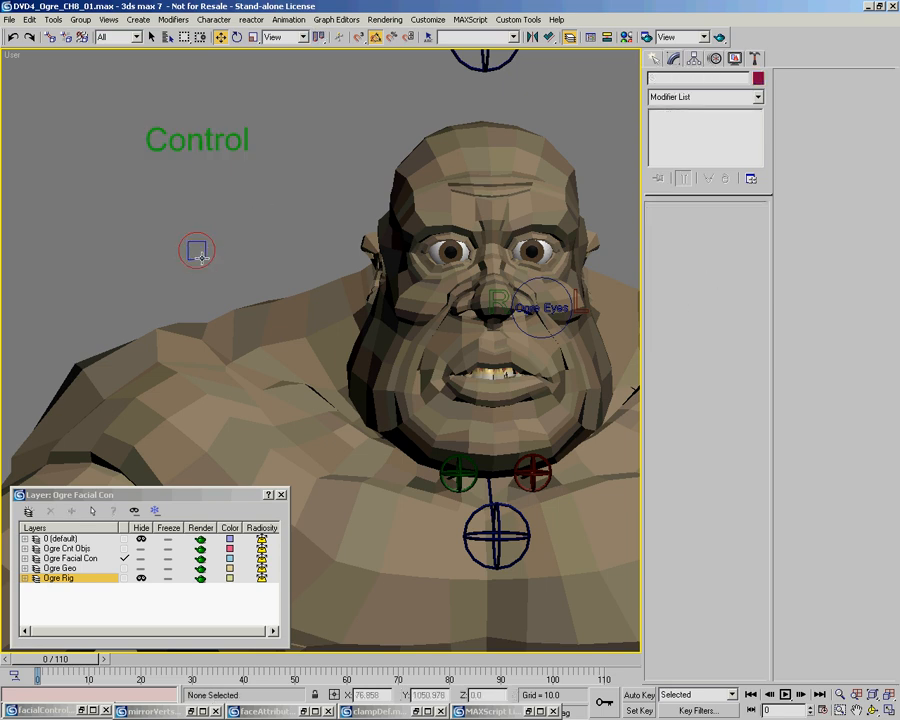
double_click(718, 363)
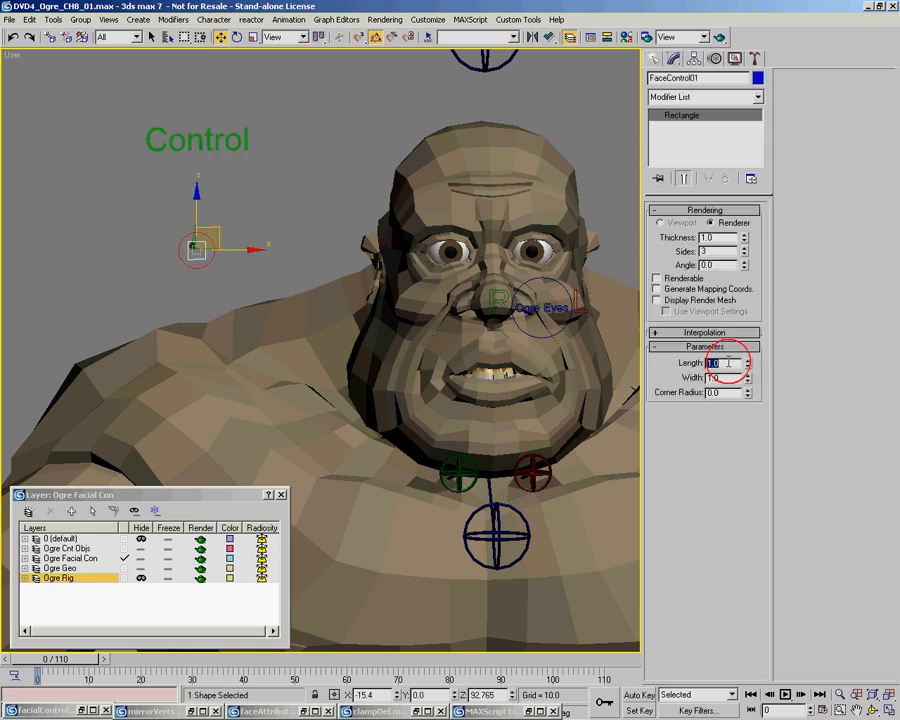
double_click(728, 377)
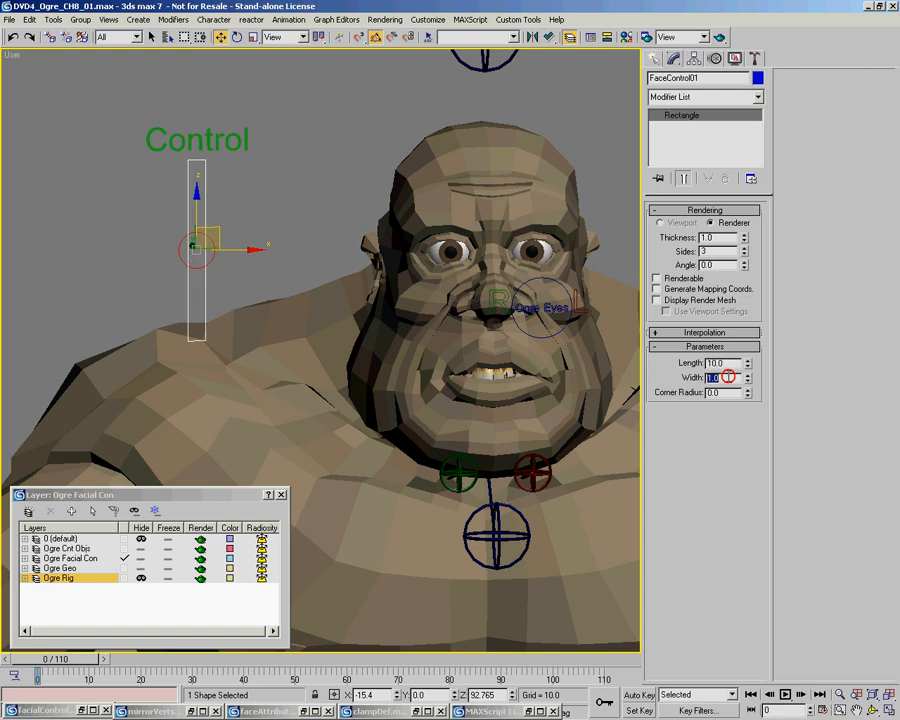
key(Return)
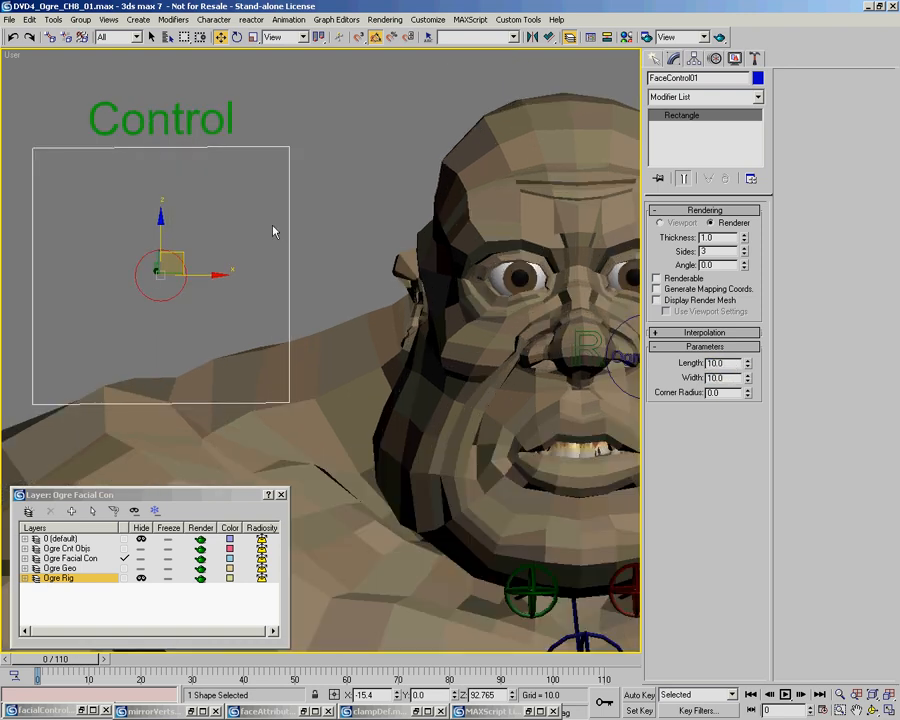
middle_drag(281, 230, 269, 232)
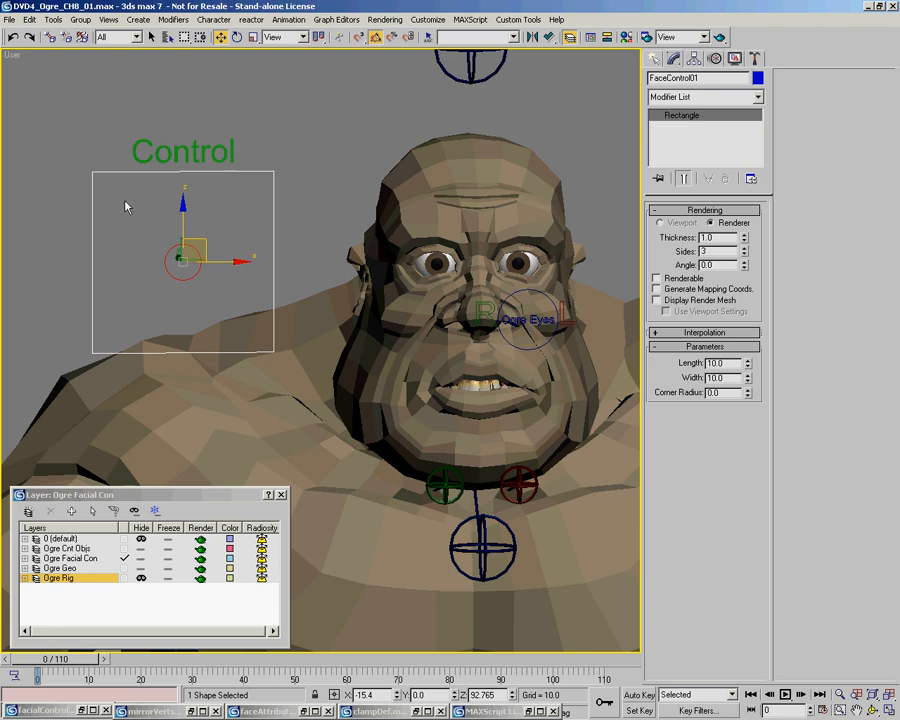
Select the circle handle inside the face control beside the ogre's head
click(195, 272)
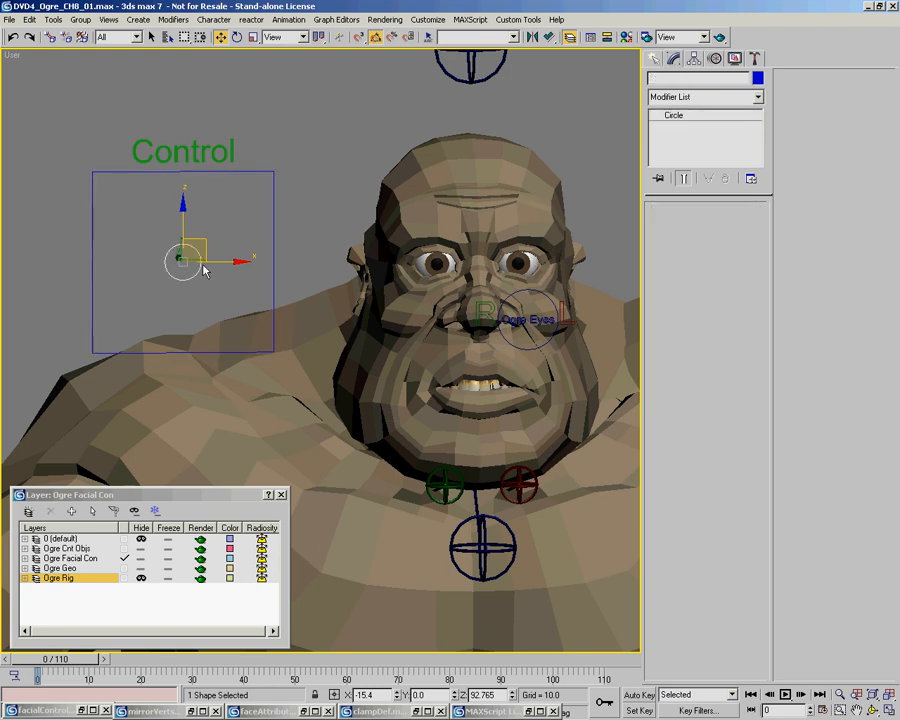
middle_drag(479, 291, 417, 276)
key(alt+z)
drag(342, 260, 341, 326)
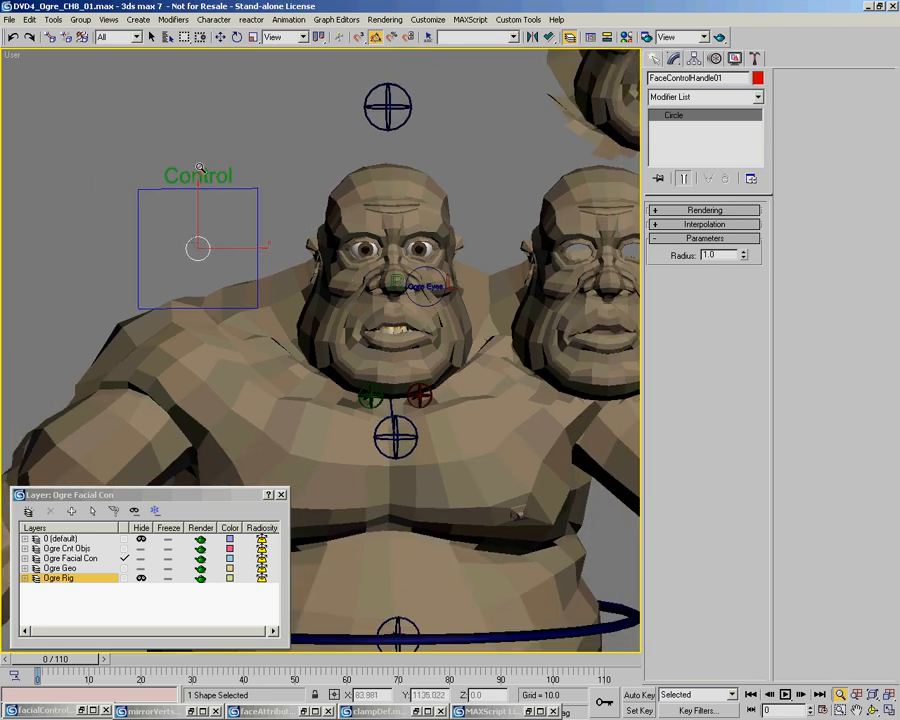
middle_drag(211, 203, 168, 243)
drag(147, 267, 147, 239)
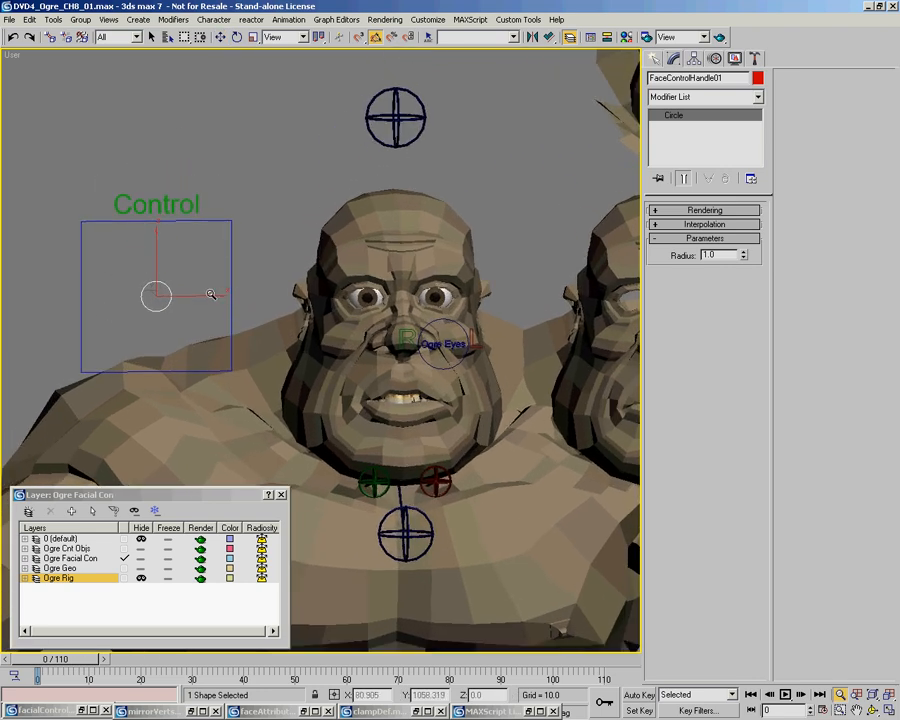
middle_drag(312, 253, 292, 266)
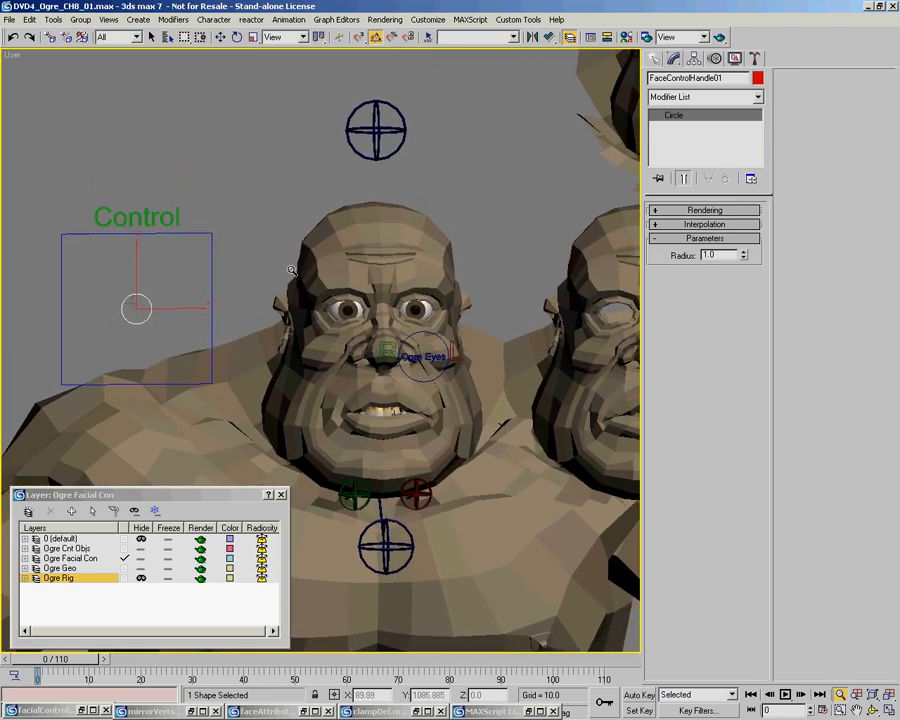
Try moving the circle handle around inside the control box beside the ogre's head
key(w)
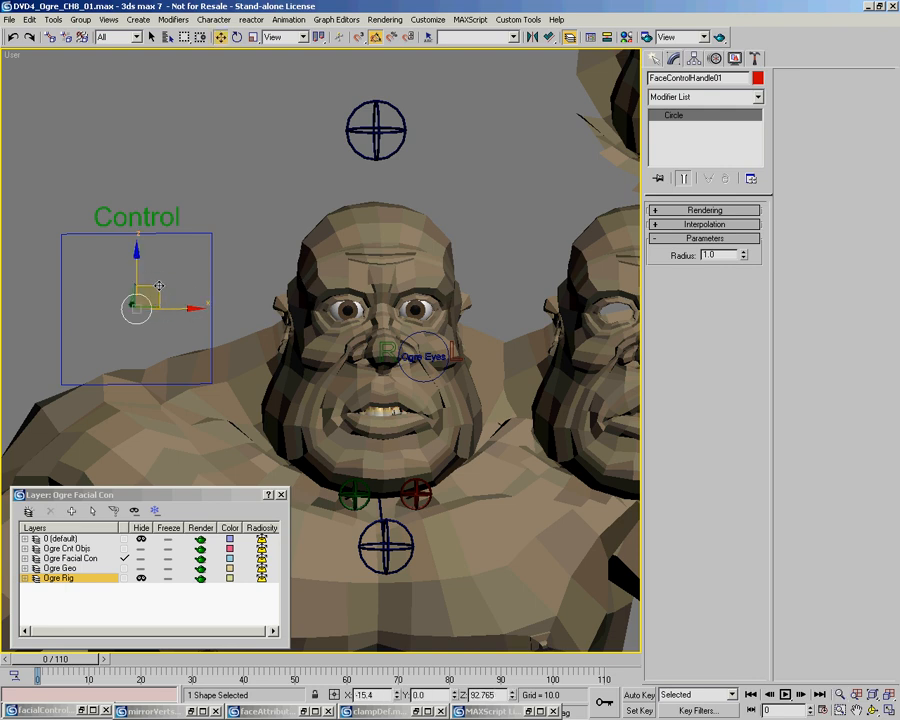
middle_drag(363, 309, 370, 293)
key(ctrl+r)
drag(352, 304, 396, 318)
key(alt+z)
key(w)
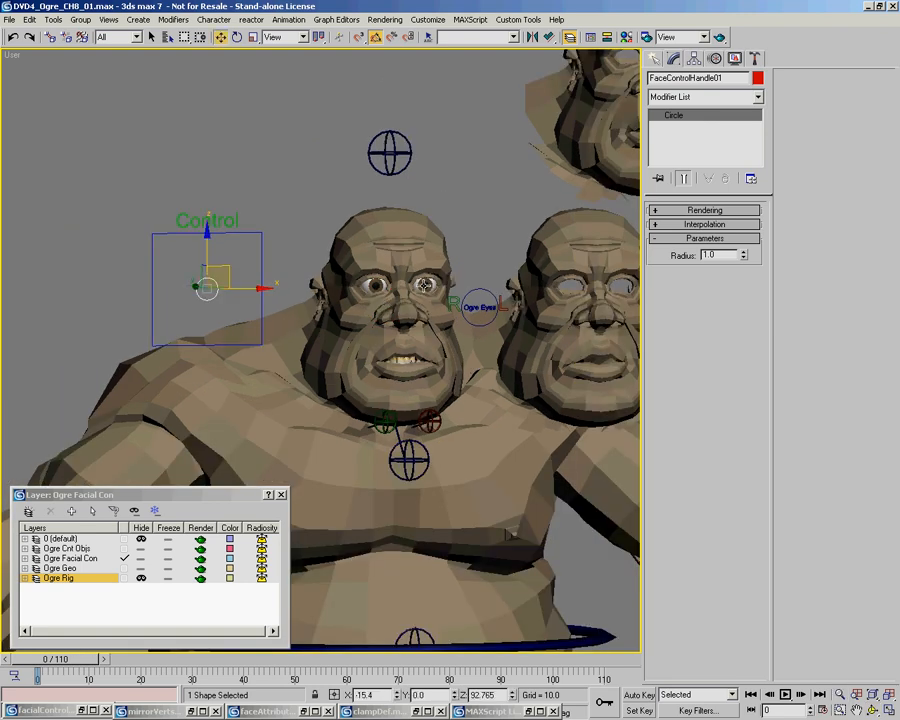
drag(227, 268, 260, 287)
middle_drag(260, 287, 237, 272)
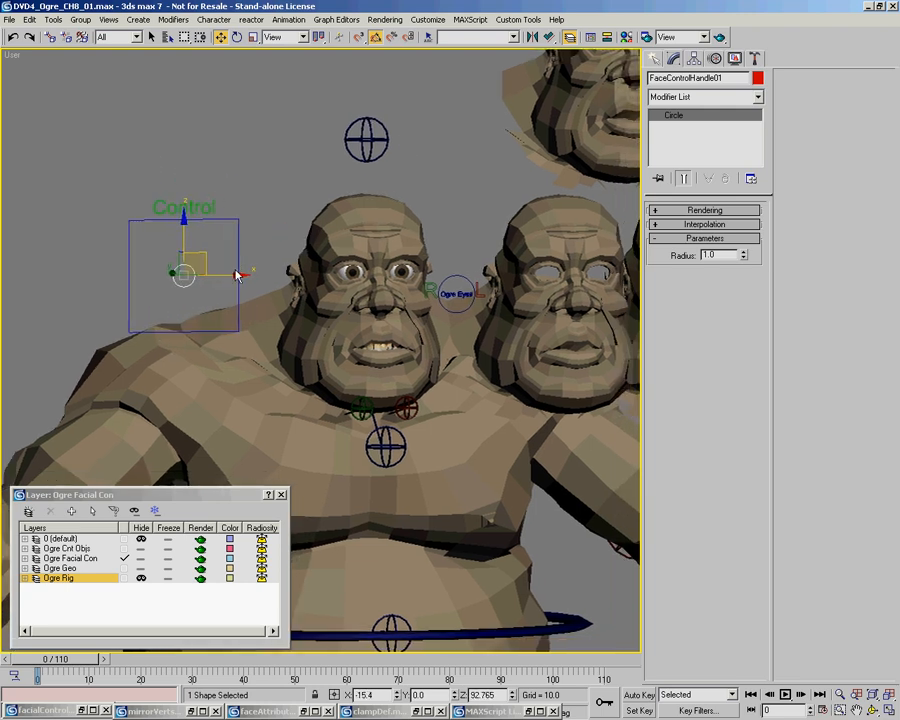
Change the label text above the face control from Control to Jaw and deselect it
scroll(237, 268, down, 2)
scroll(234, 256, up, 3)
click(202, 209)
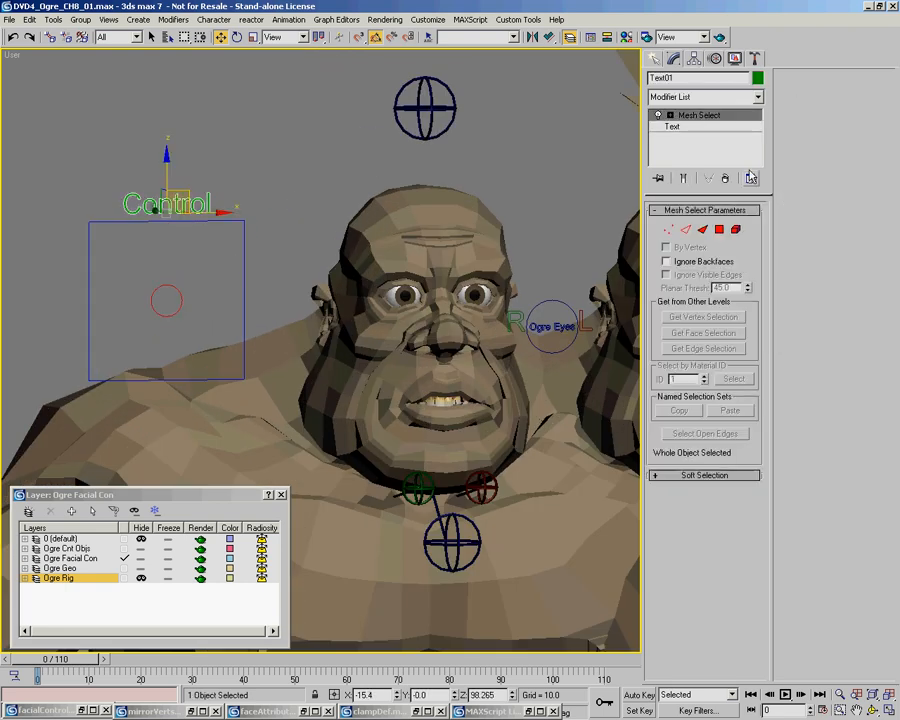
click(670, 126)
drag(688, 511, 536, 494)
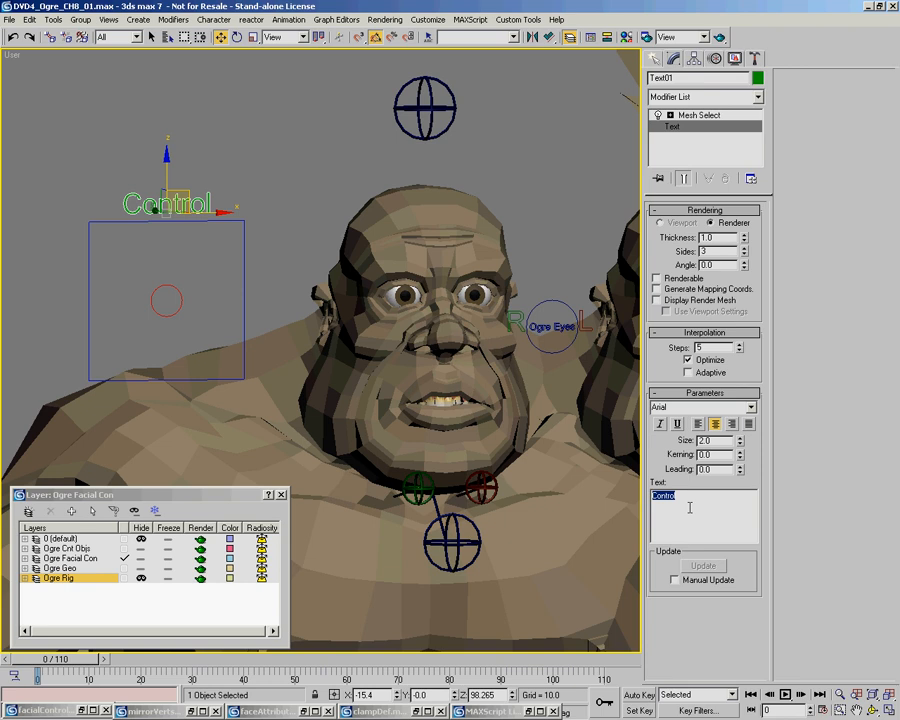
text(Jaw)
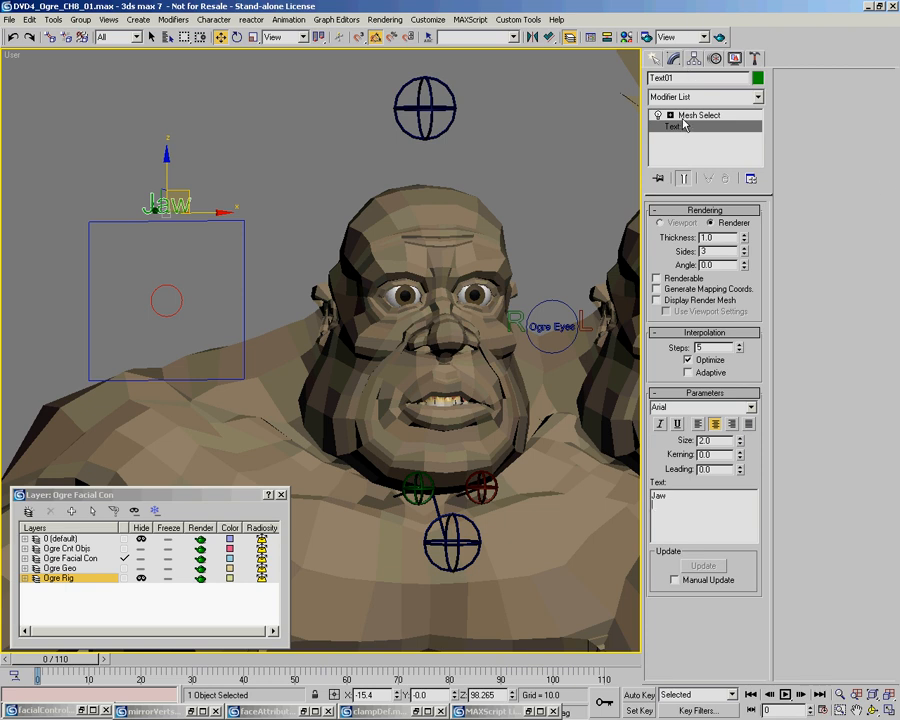
middle_drag(203, 188, 242, 179)
click(242, 175)
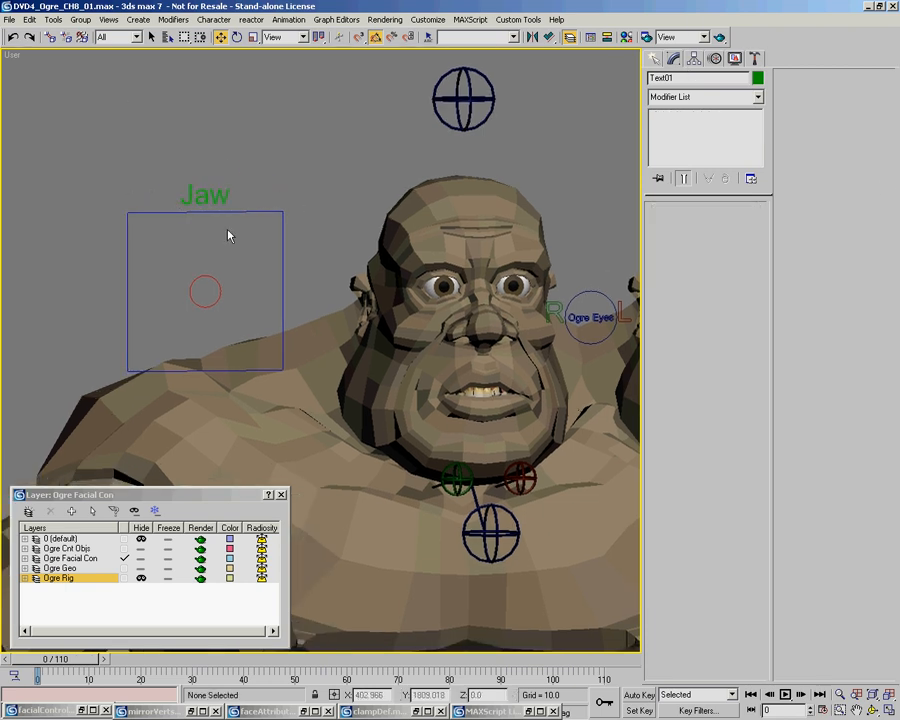
Examine the Jaw control's circle handle and surrounding box beside the ogre's head from several angles
click(217, 281)
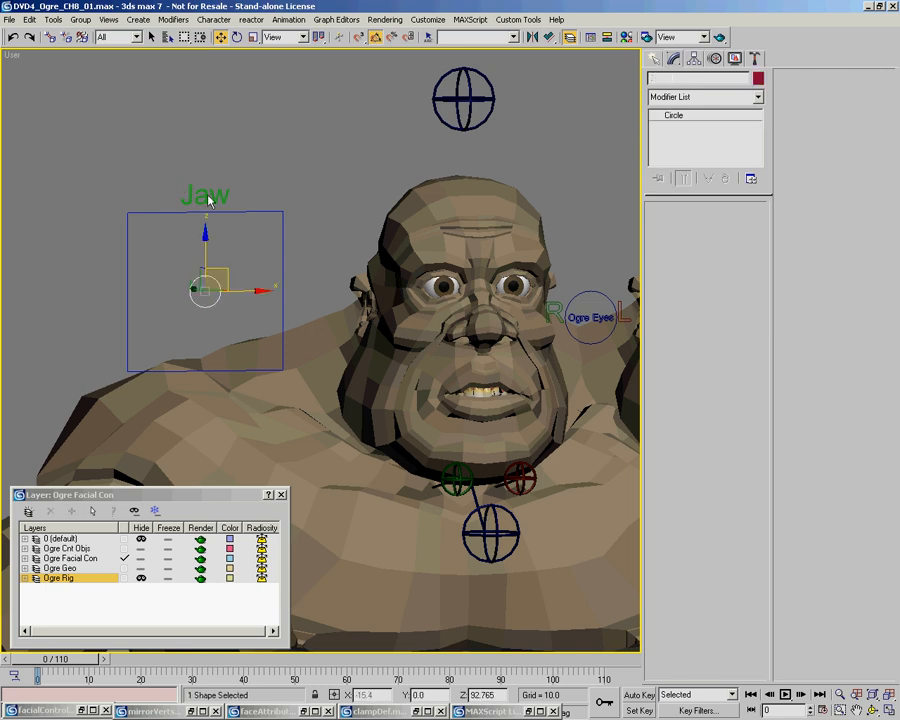
alt+middle_drag(232, 262, 250, 276)
right_click(276, 210)
click(291, 224)
middle_drag(289, 224, 215, 228)
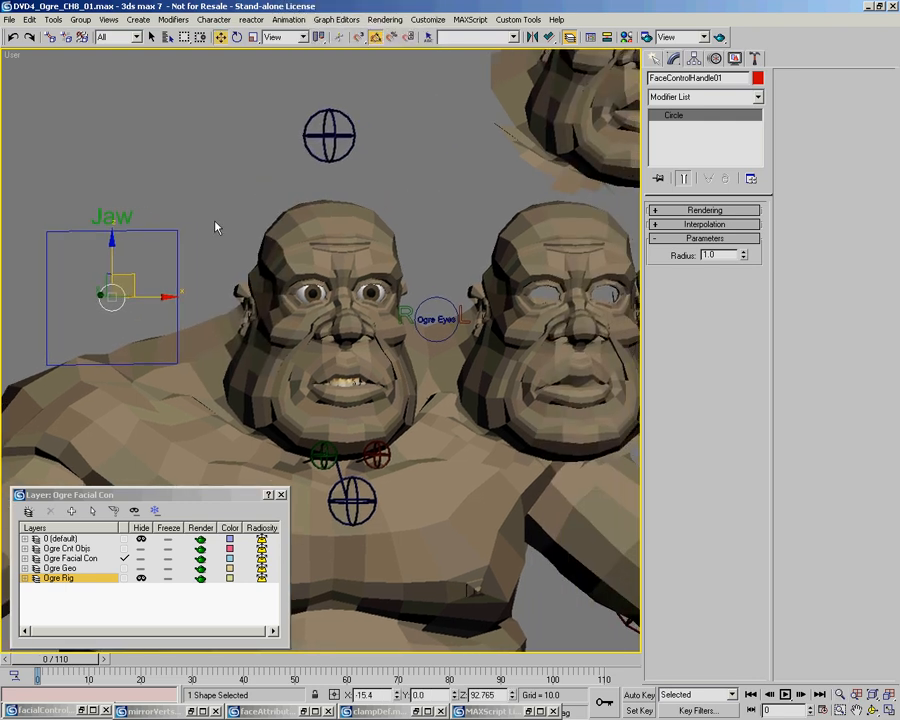
alt+middle_drag(188, 266, 243, 249)
scroll(205, 286, down, 2)
click(251, 255)
alt+middle_drag(287, 275, 280, 261)
scroll(280, 261, down, 2)
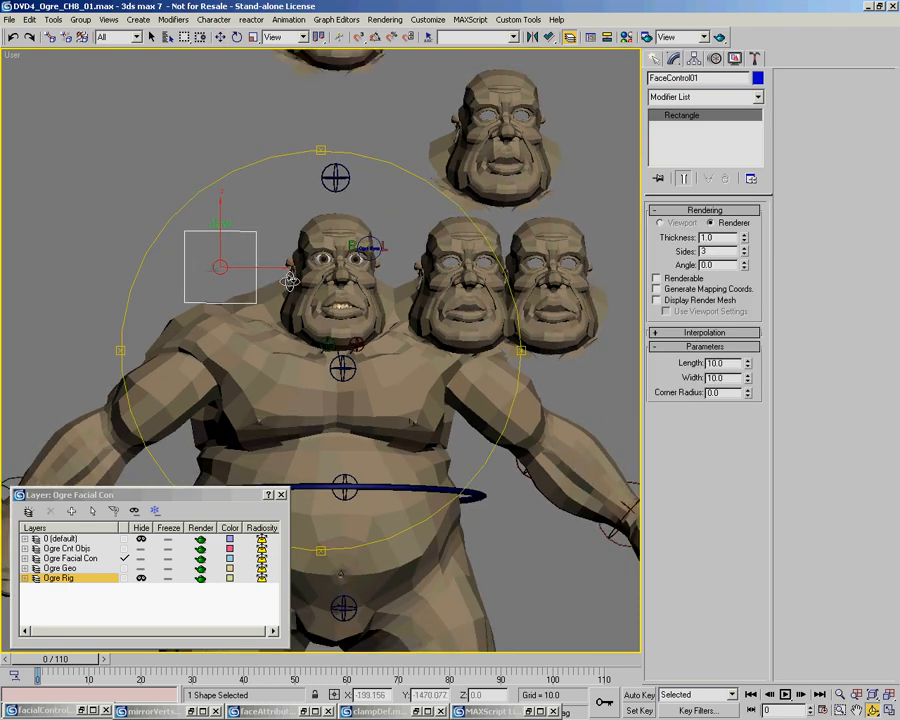
middle_drag(325, 225, 280, 265)
drag(298, 284, 271, 291)
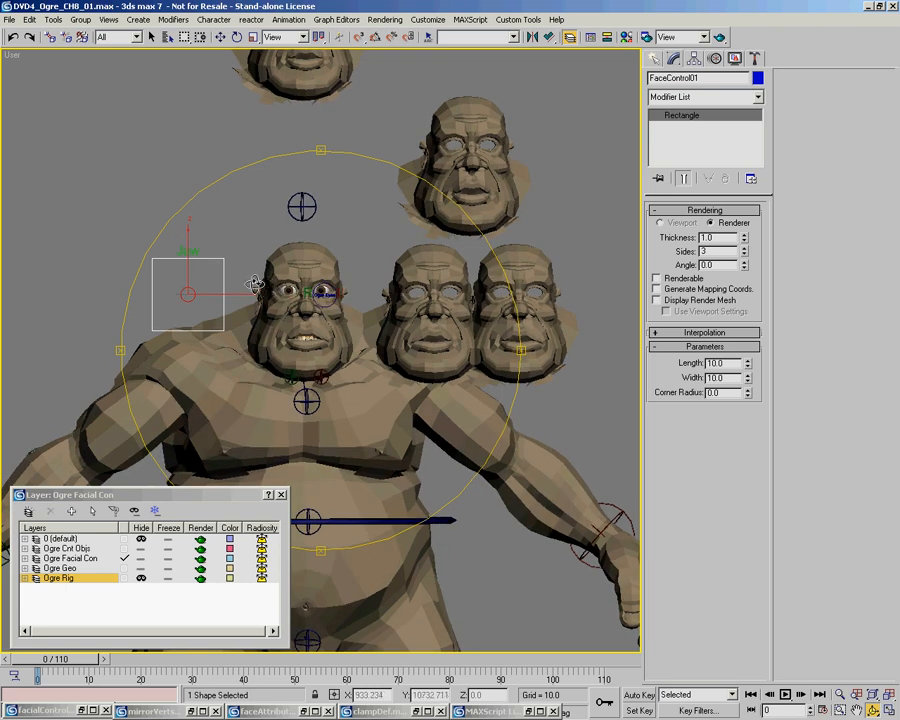
In the Front view, draw a frame rectangle about 33.7 long and 29.5 wide around the Jaw control, beside the ogre's head
key(f)
key(z)
middle_drag(231, 304, 289, 307)
scroll(310, 293, down, 9)
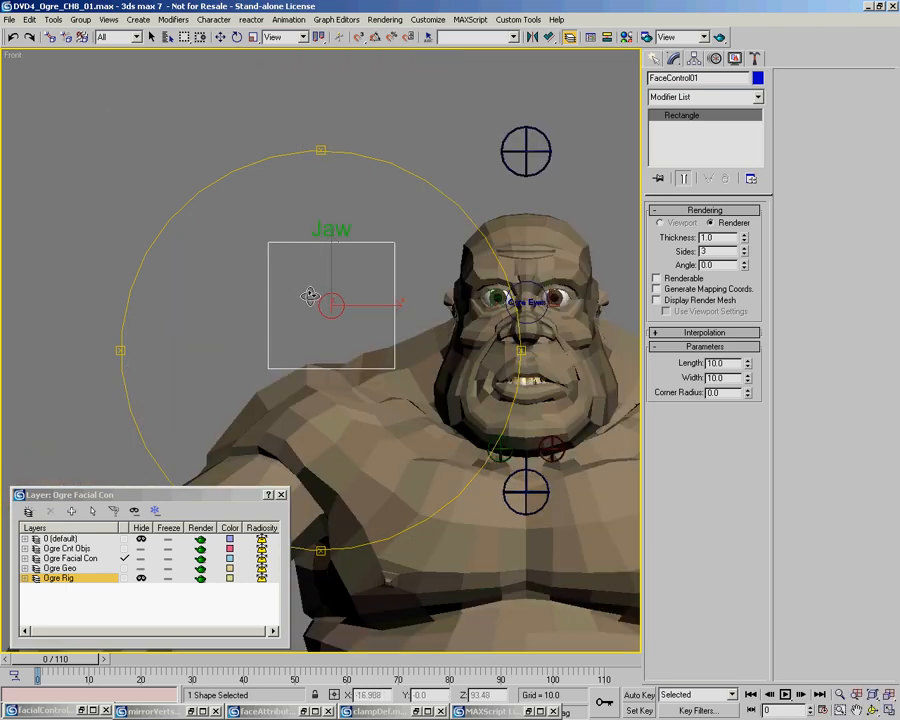
scroll(309, 293, up, 5)
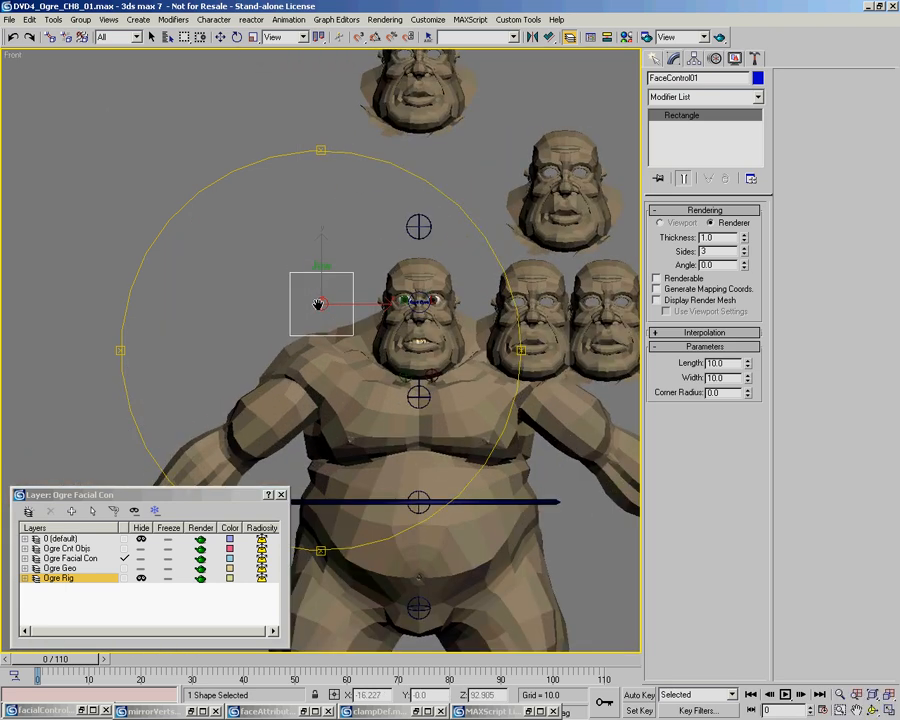
click(657, 59)
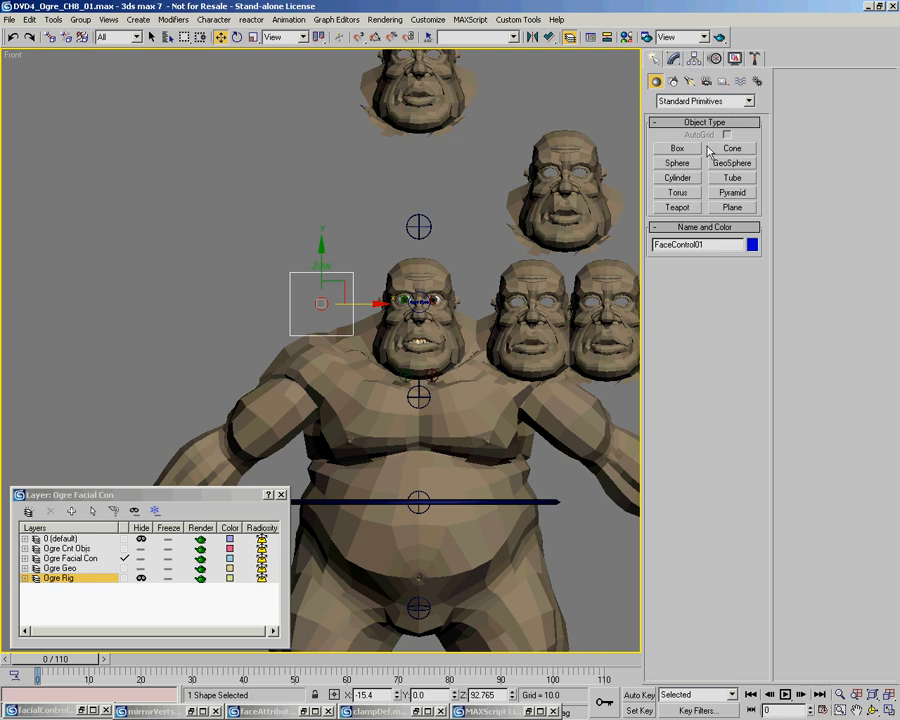
click(672, 82)
click(729, 161)
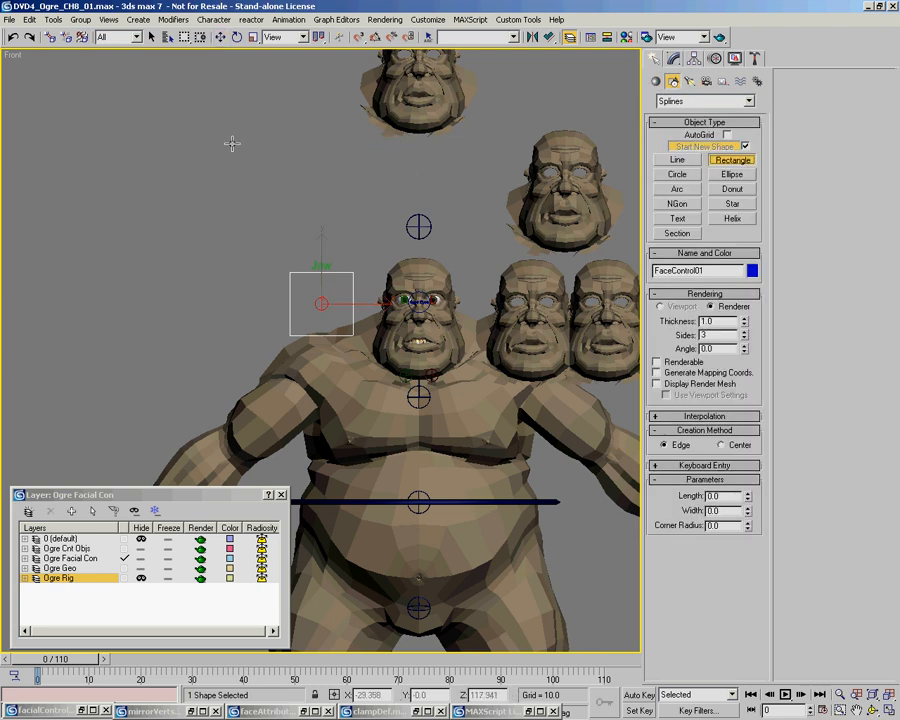
drag(187, 129, 374, 340)
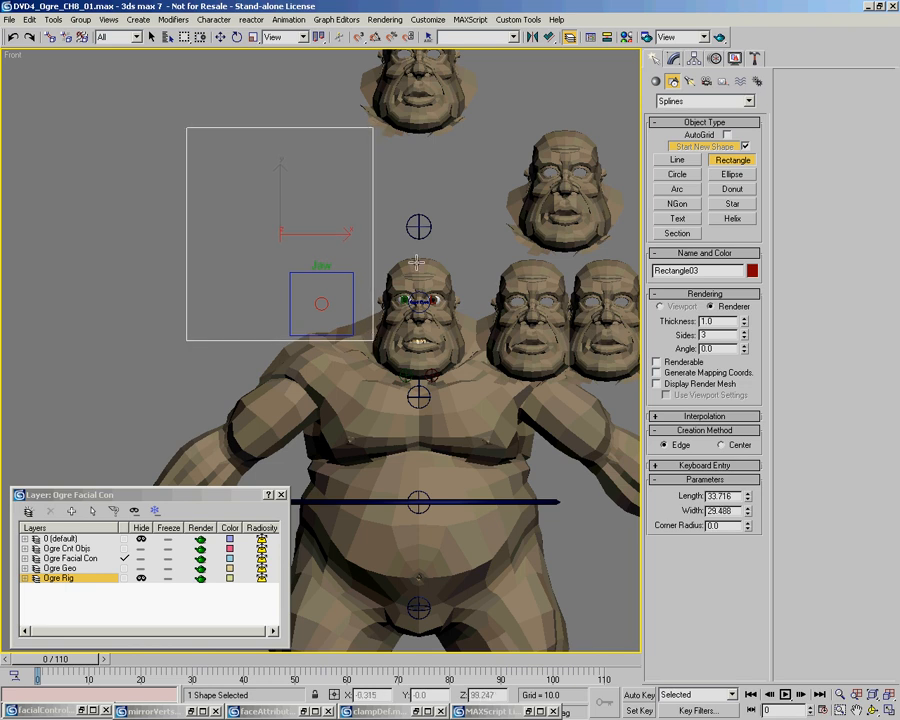
click(676, 60)
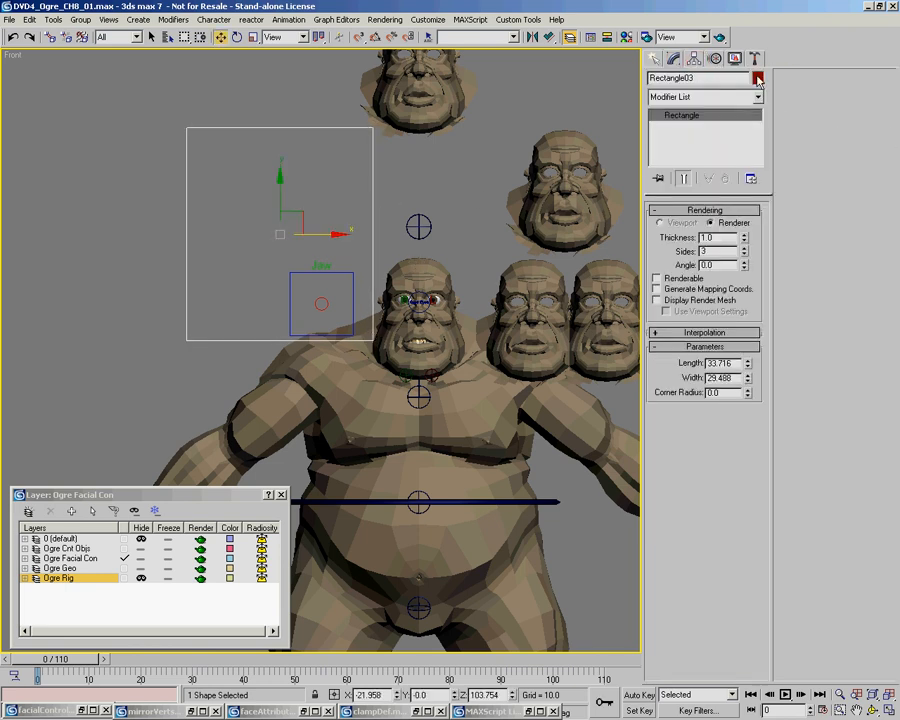
Centre the Jaw control horizontally within the large frame rectangle and link the control box to that frame
click(290, 283)
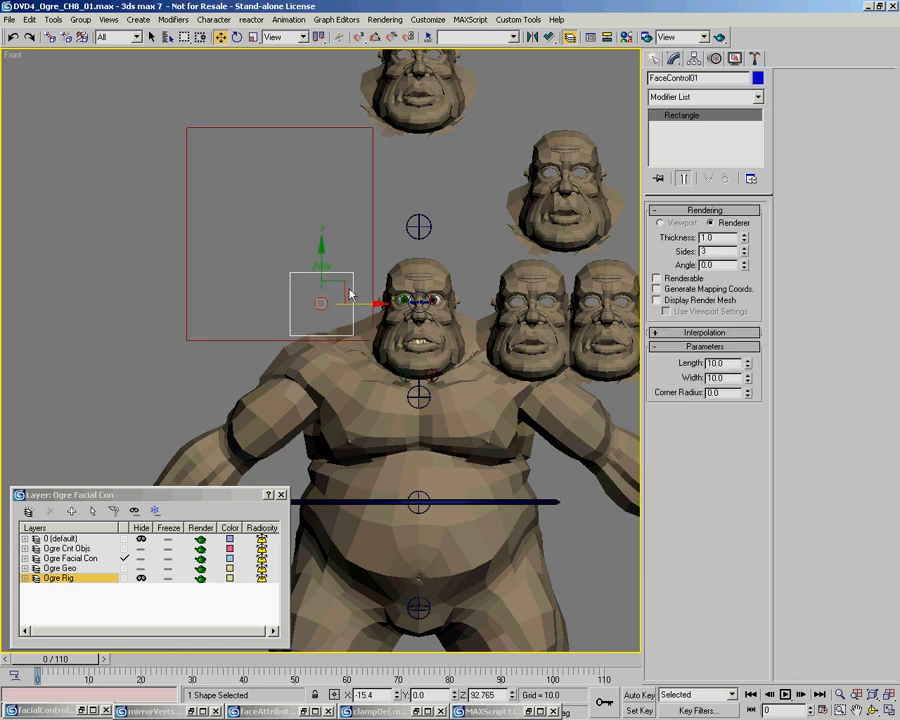
drag(363, 308, 326, 307)
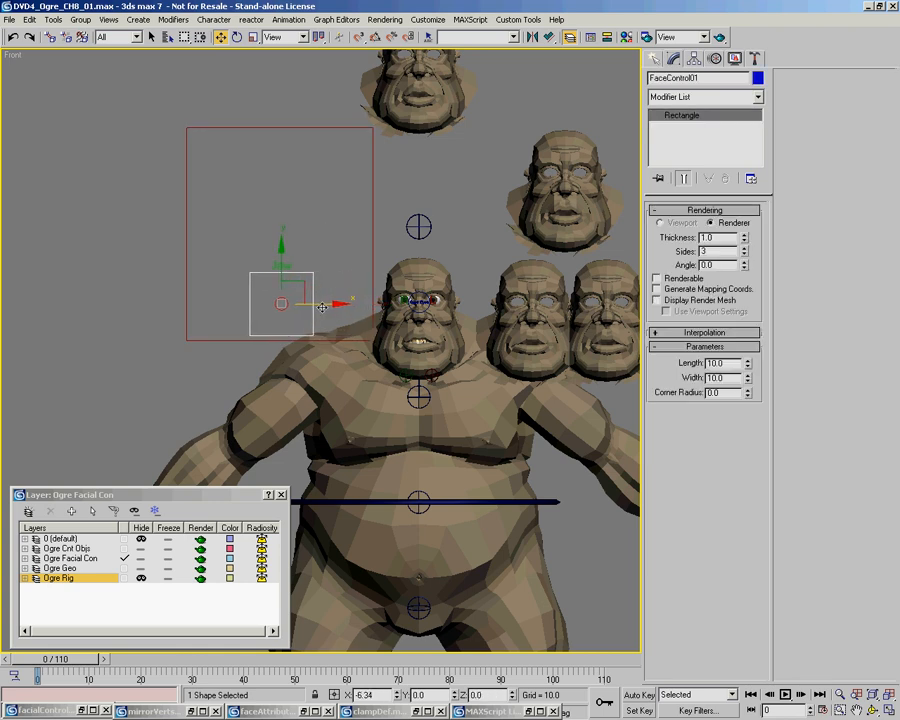
right_click(291, 301)
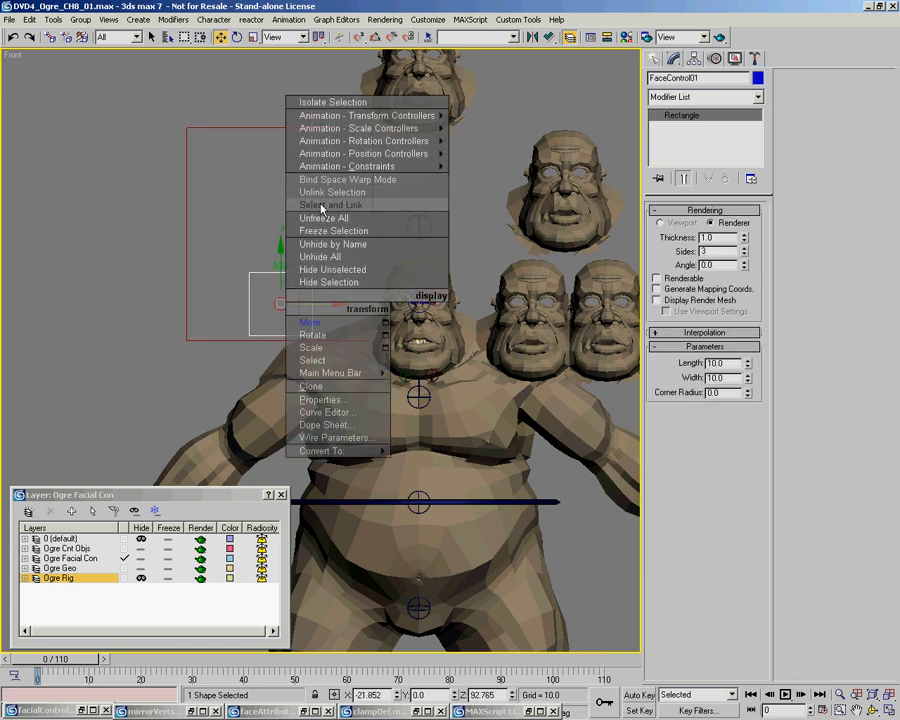
click(246, 273)
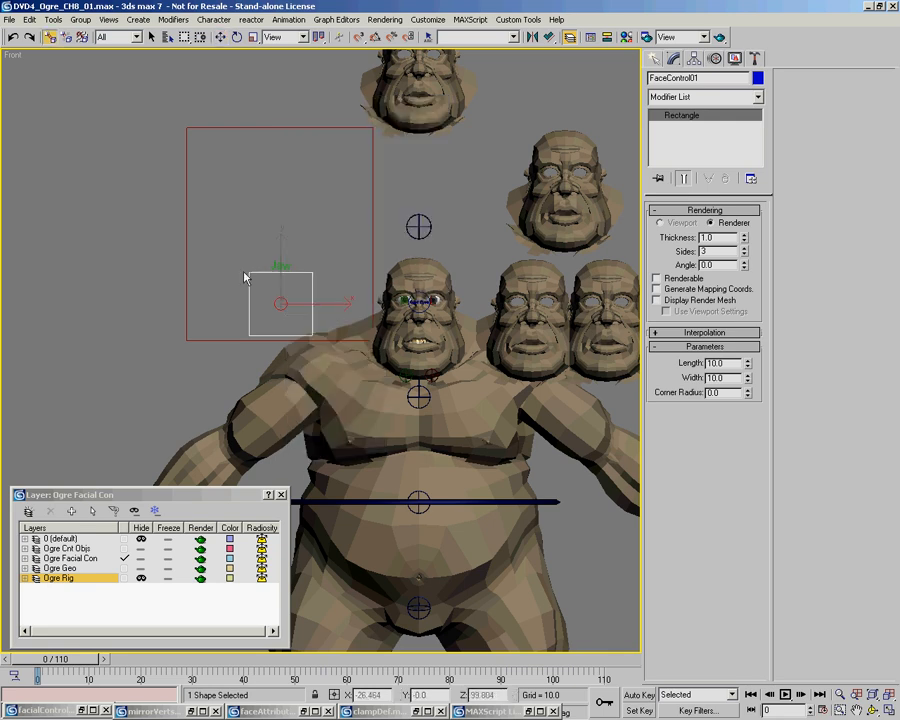
drag(251, 274, 208, 237)
double_click(224, 339)
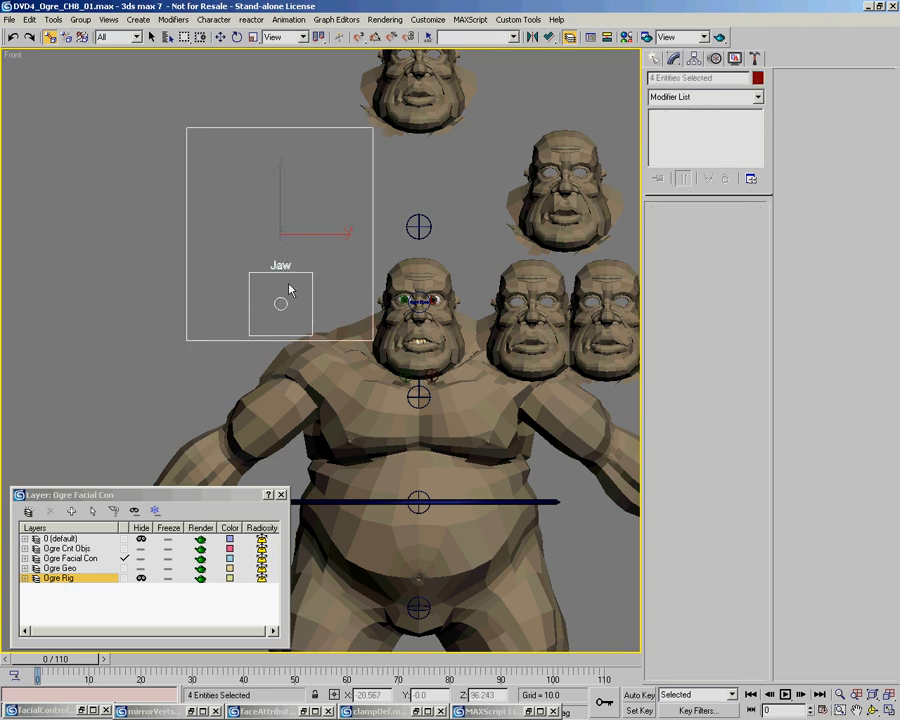
right_click(225, 376)
click(243, 398)
click(287, 353)
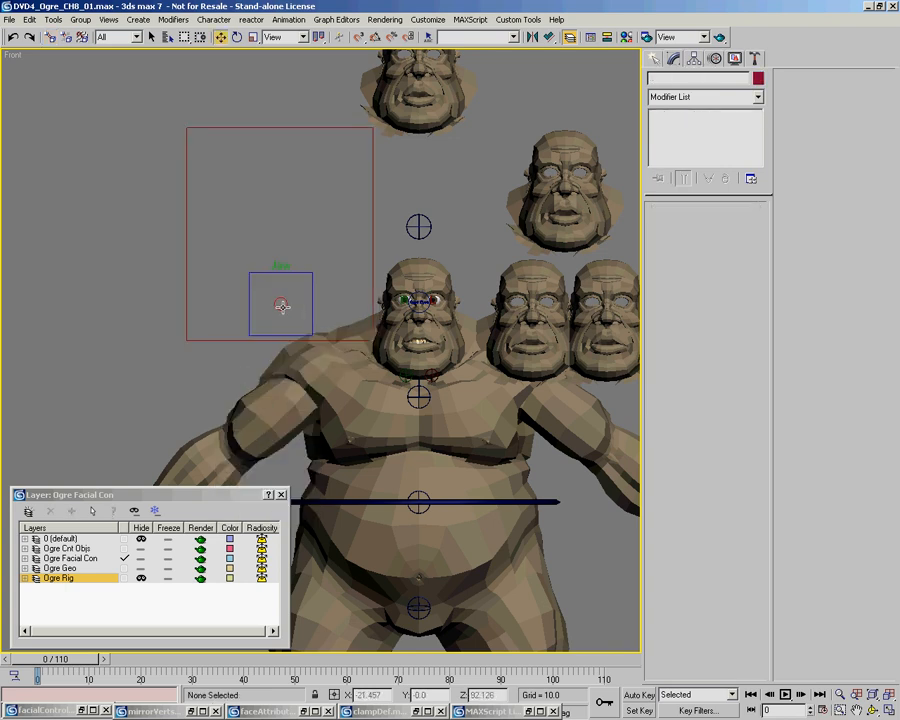
Try moving the large frame rectangle together with the linked Jaw control
click(281, 305)
drag(346, 215, 402, 308)
drag(490, 307, 326, 205)
right_click(326, 205)
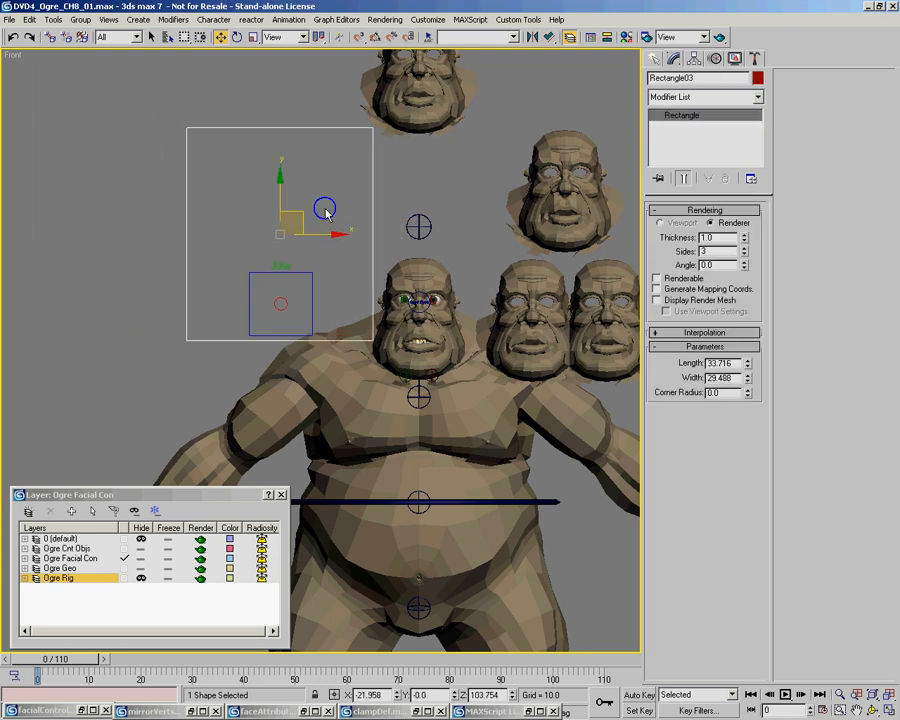
Unhide the Ogre Rig layer and display the viewport in wireframe around the ogre's head bones
key(ctrl+r)
drag(302, 362, 349, 390)
right_click(349, 390)
key(alt+z)
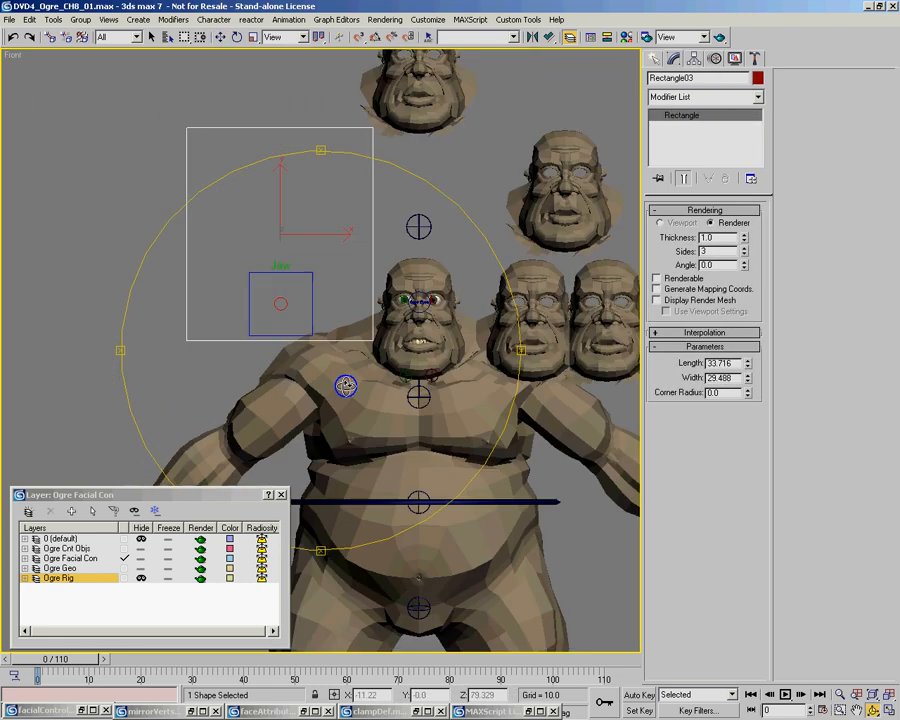
drag(340, 254, 345, 242)
right_click(345, 242)
key(ctrl+r)
drag(344, 330, 404, 300)
key(alt+z)
right_click(152, 442)
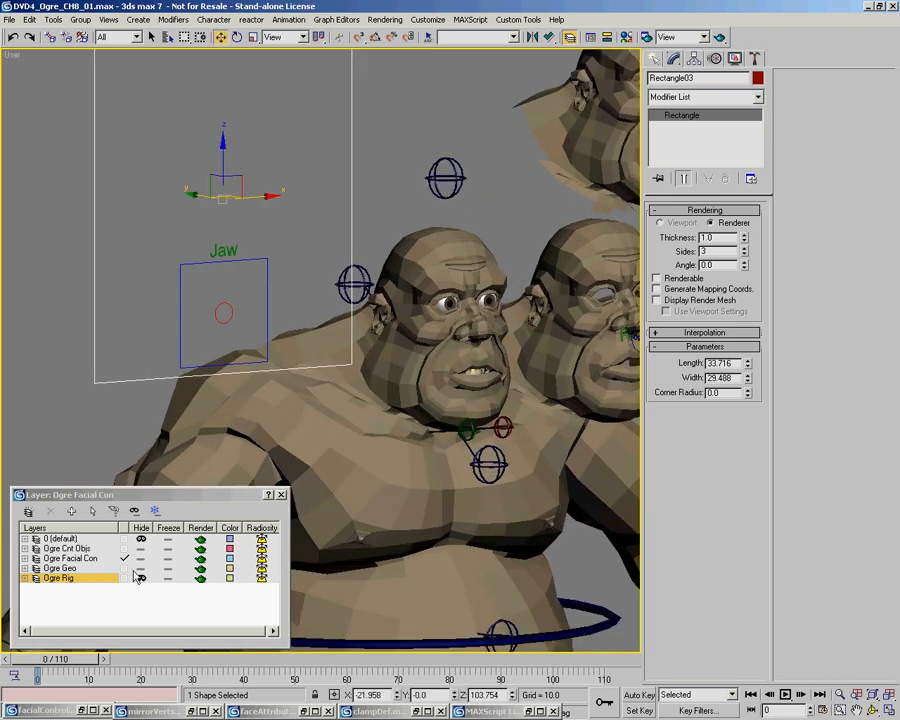
click(141, 579)
mouse_move(472, 348)
middle_down()
mouse_move(377, 319)
mouse_move(411, 201)
mouse_move(275, 208)
middle_up()
key(F3)
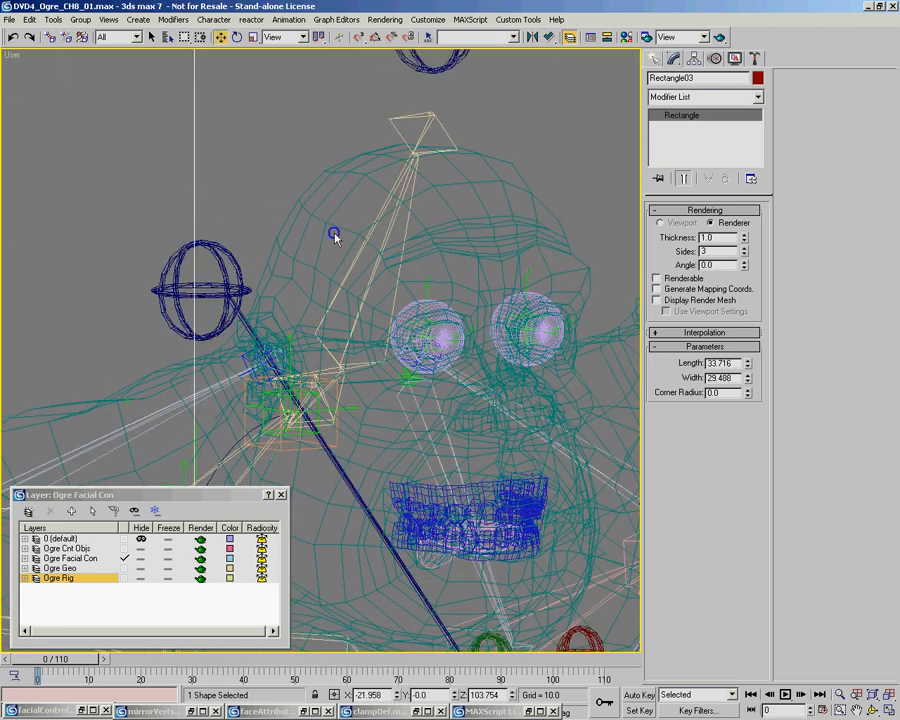
Link the large frame rectangle to the ogre's head bone, then leave the linking mode
right_click(338, 237)
click(344, 140)
alt+middle_drag(328, 306, 404, 314)
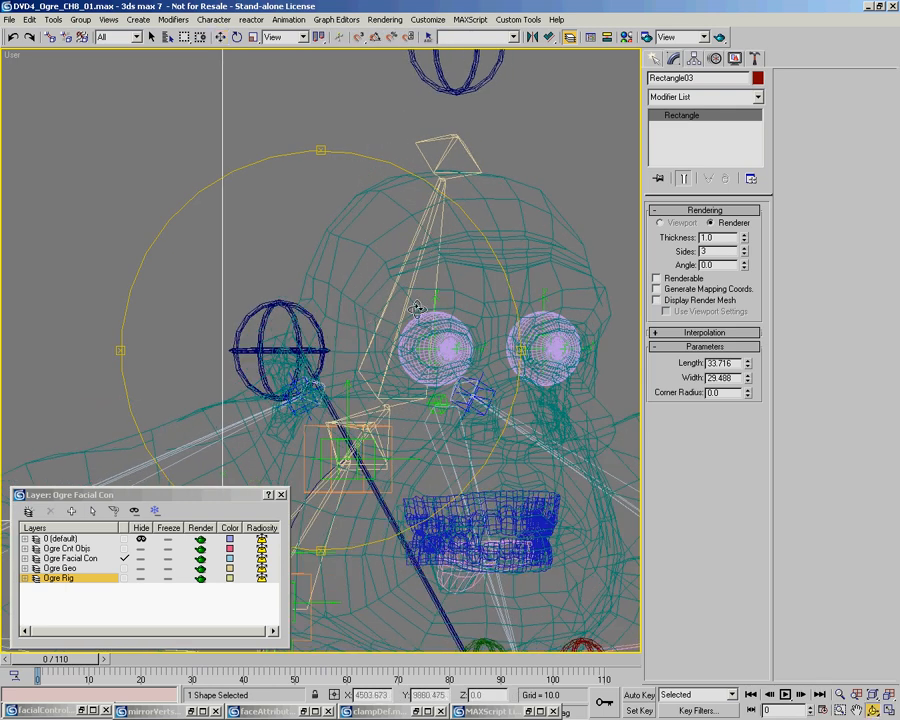
scroll(418, 246, up, 3)
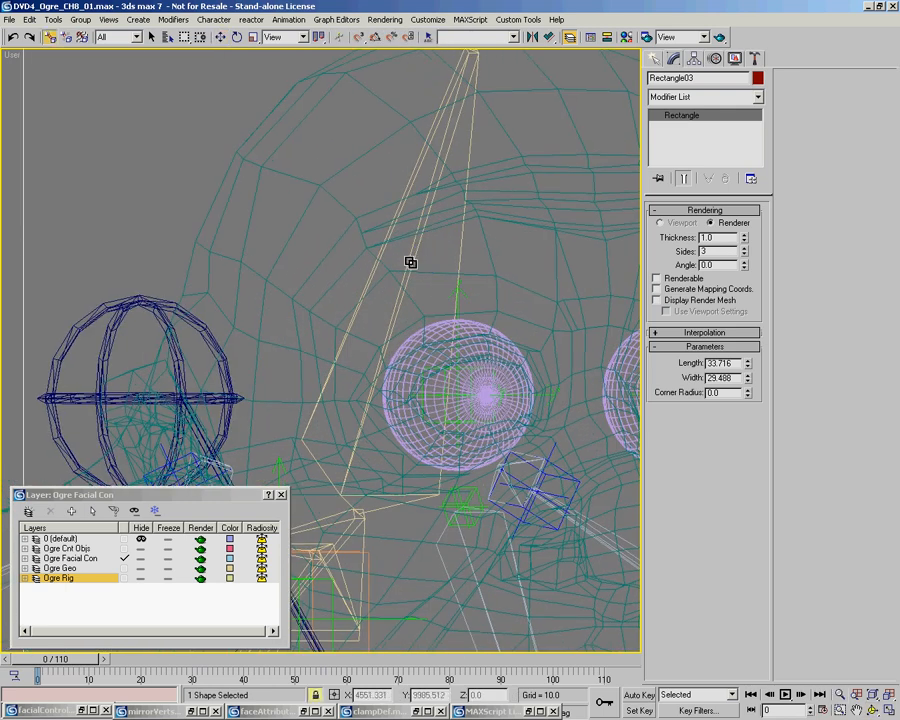
right_click(417, 257)
drag(26, 248, 410, 254)
scroll(430, 285, down, 4)
scroll(426, 316, down, 3)
right_click(440, 334)
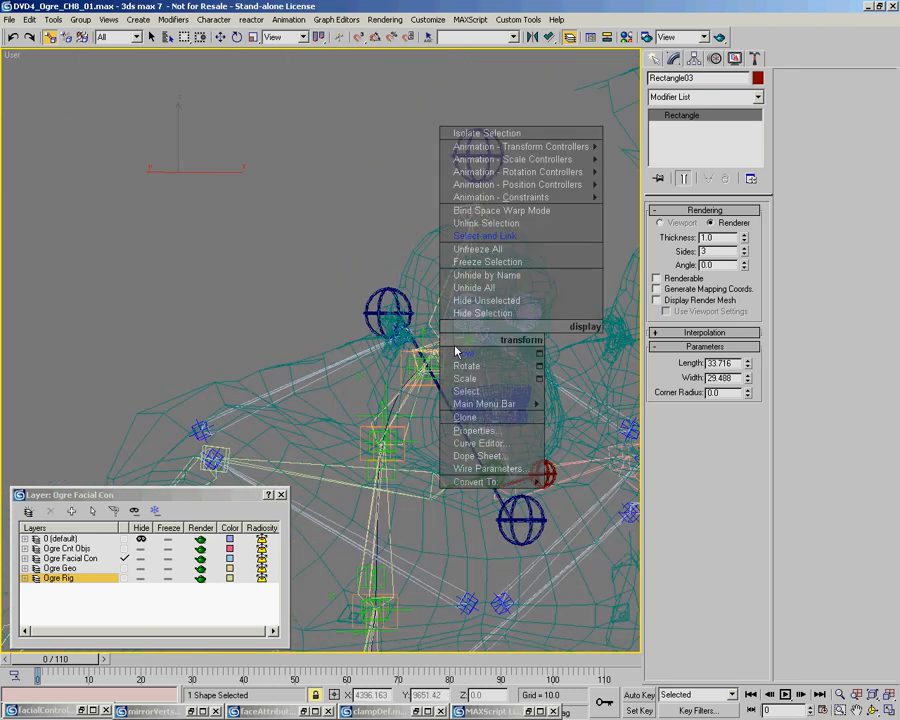
click(464, 356)
Return the viewport to shaded display and test the frame's link by rotating the control sphere above the ogre's head
key(alt+z)
drag(259, 287, 268, 314)
middle_drag(308, 293, 299, 325)
key(w)
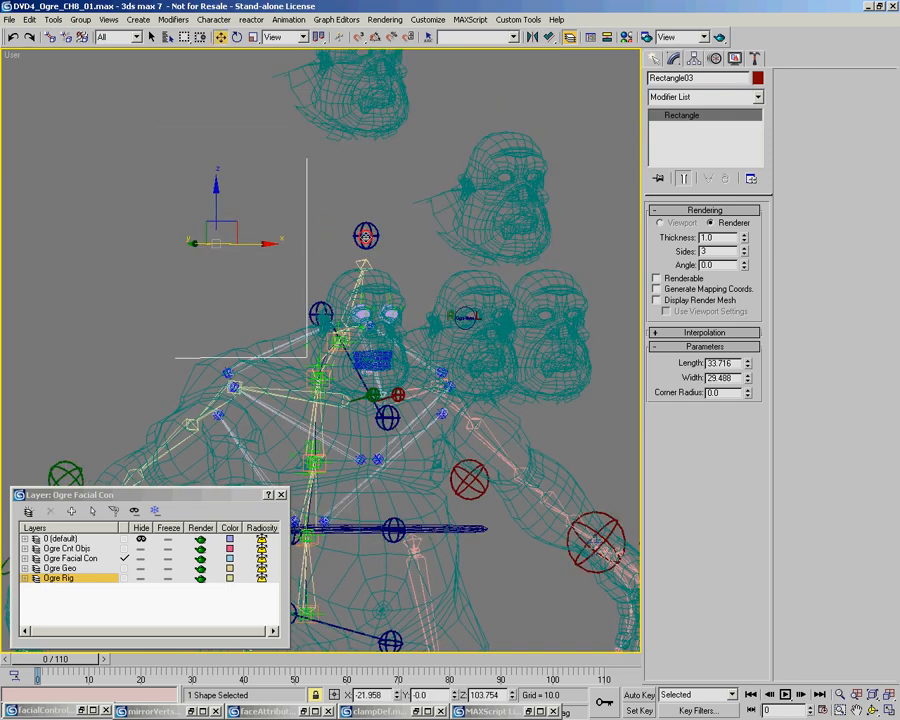
key(space)
click(371, 238)
right_click(447, 282)
click(467, 316)
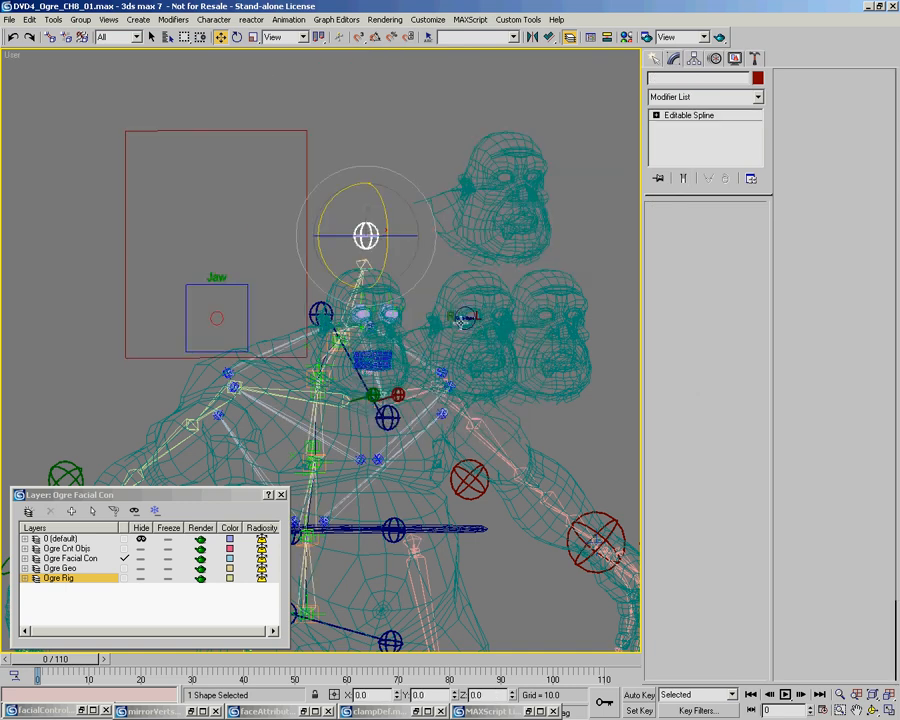
key(F3)
drag(352, 254, 257, 227)
Try scaling the large frame rectangle together with the linked Jaw control
click(307, 149)
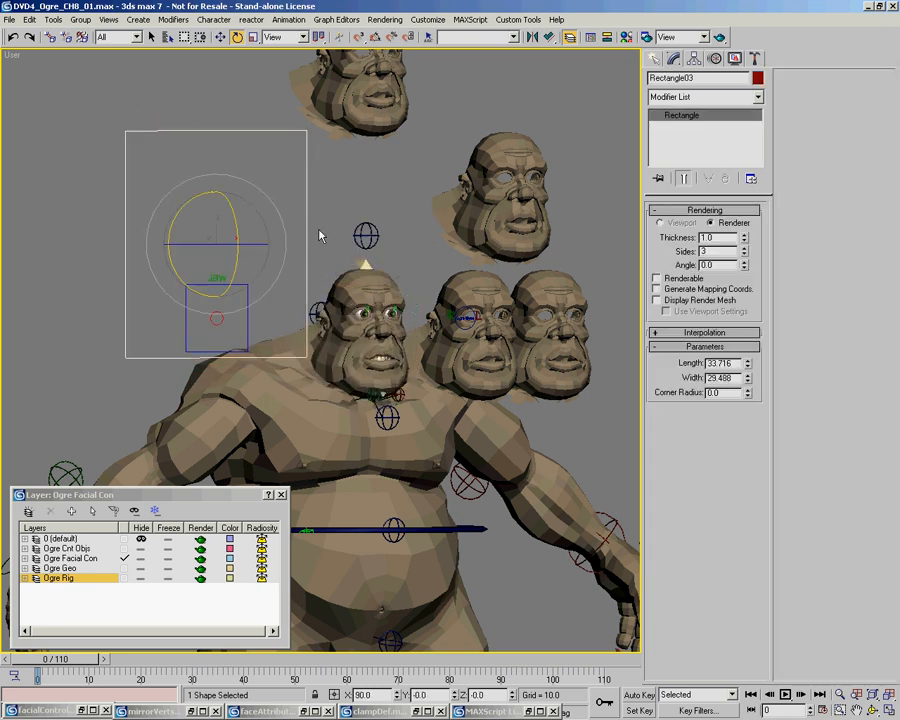
right_click(320, 236)
click(358, 274)
drag(199, 230, 218, 252)
right_click(218, 252)
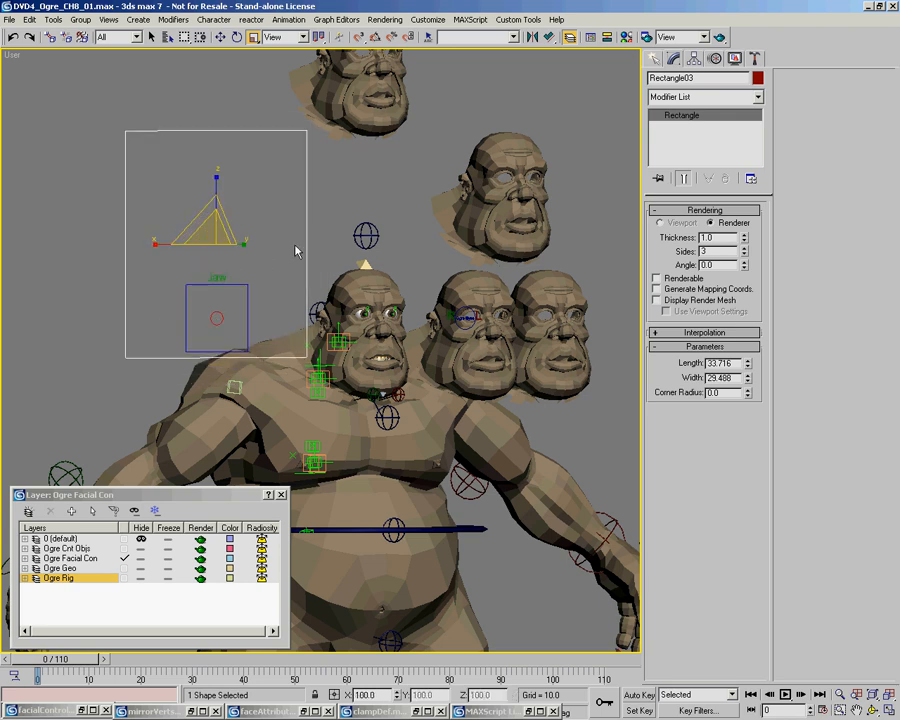
Inspect the parameters of the Jaw control's handle and square, then switch to the Move tool
click(218, 320)
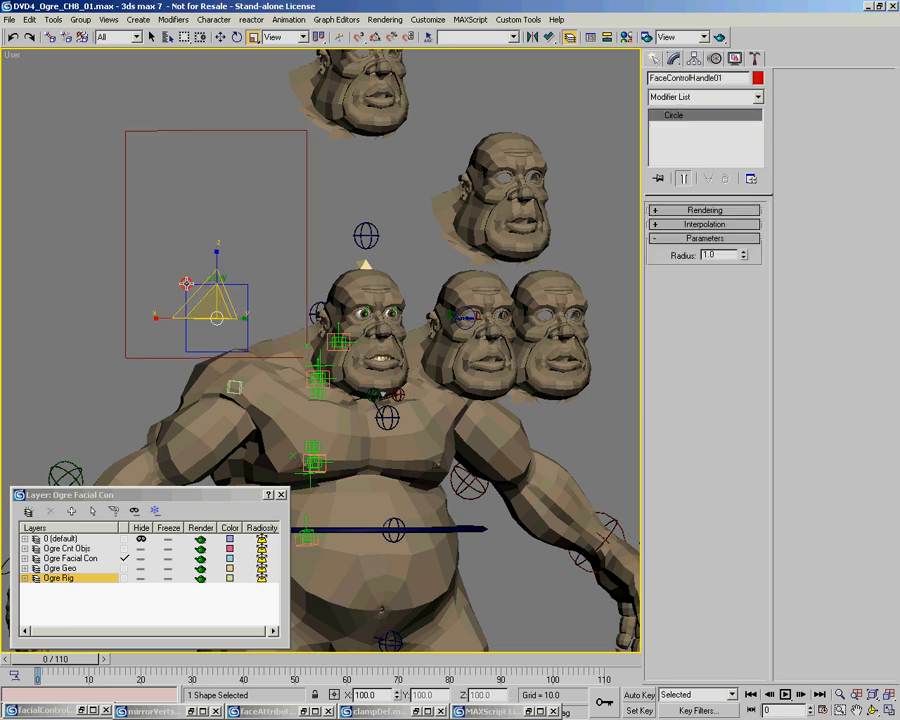
click(187, 284)
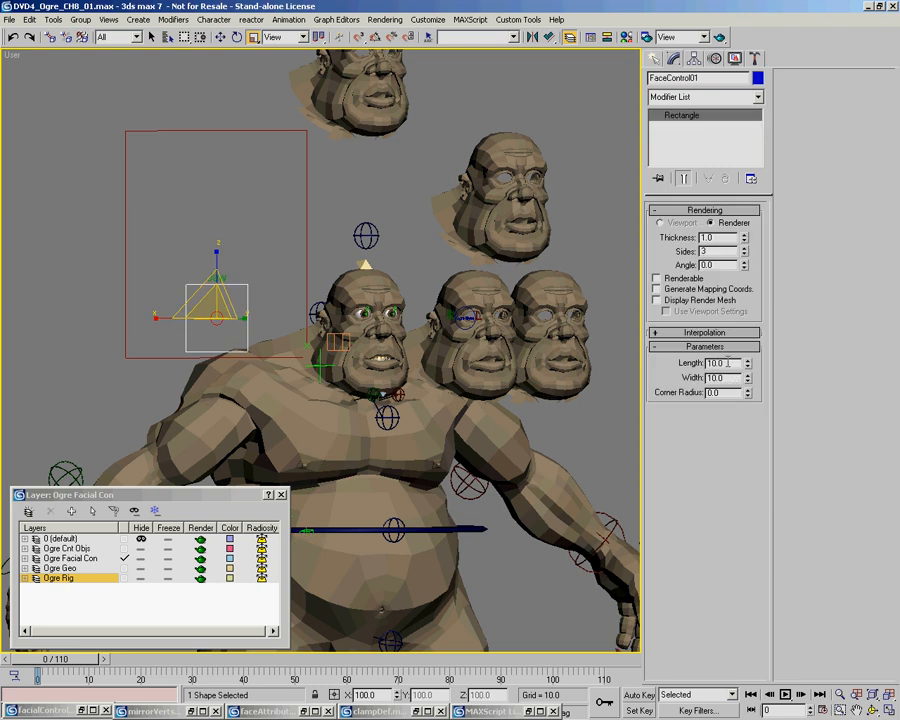
right_click(276, 356)
click(305, 369)
scroll(243, 316, up, 2)
scroll(243, 317, up, 1)
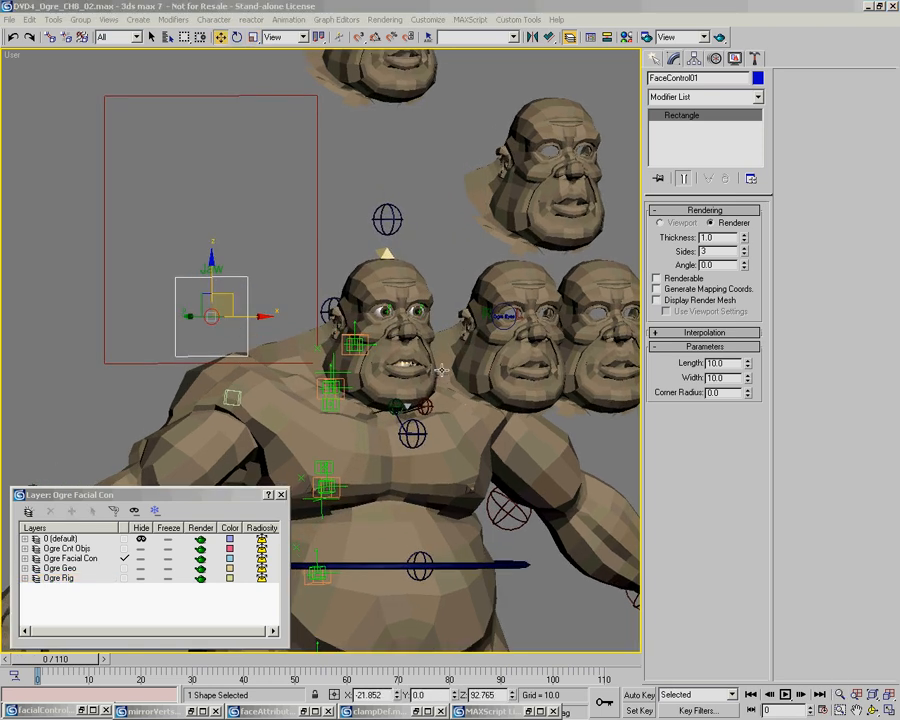
Try moving the Jaw control's round handle inside its square
middle_drag(440, 370, 310, 365)
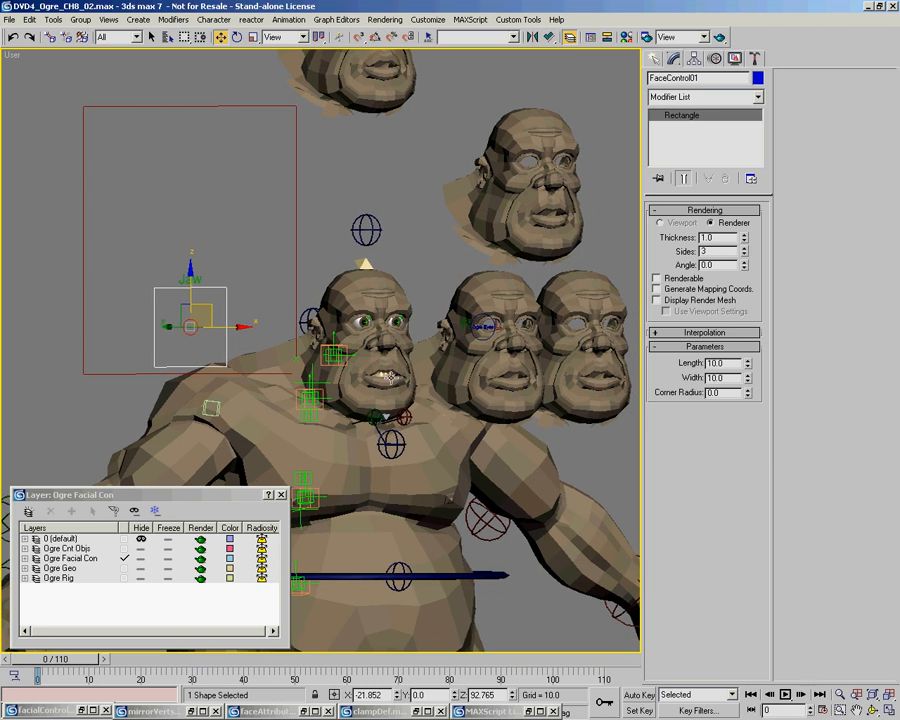
click(194, 331)
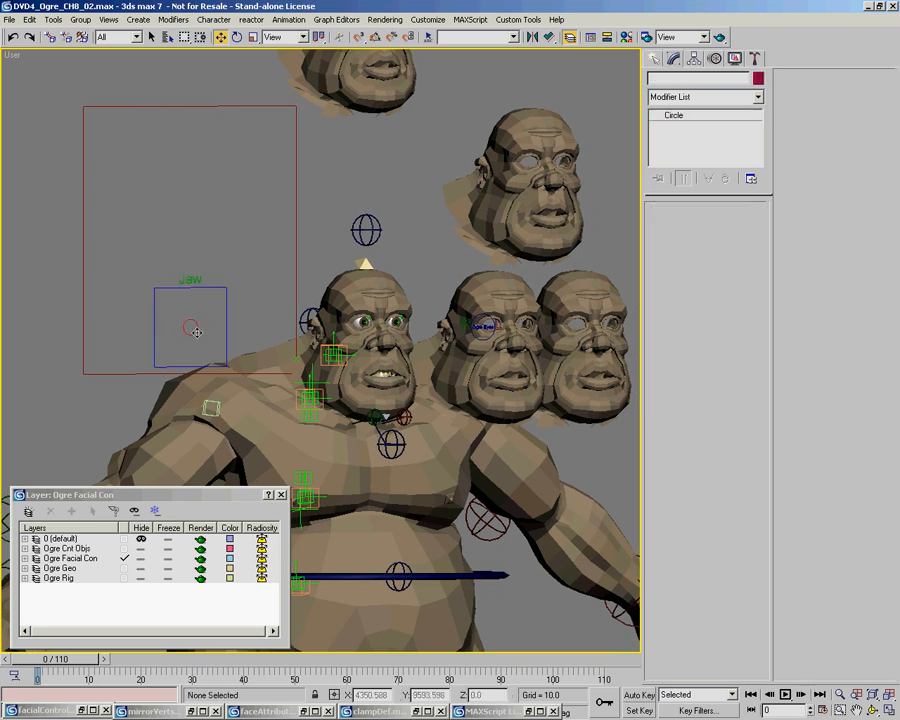
drag(204, 320, 236, 341)
right_click(236, 341)
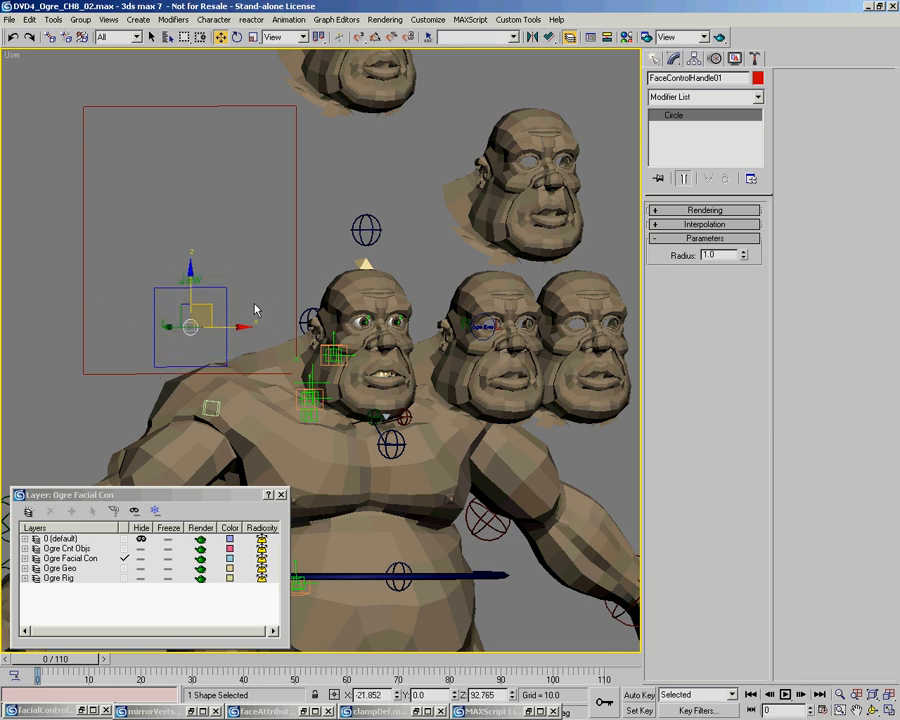
Select the four spare ogre target heads and create a new layer containing them
middle_drag(435, 409, 362, 419)
alt+middle_drag(328, 330, 303, 325)
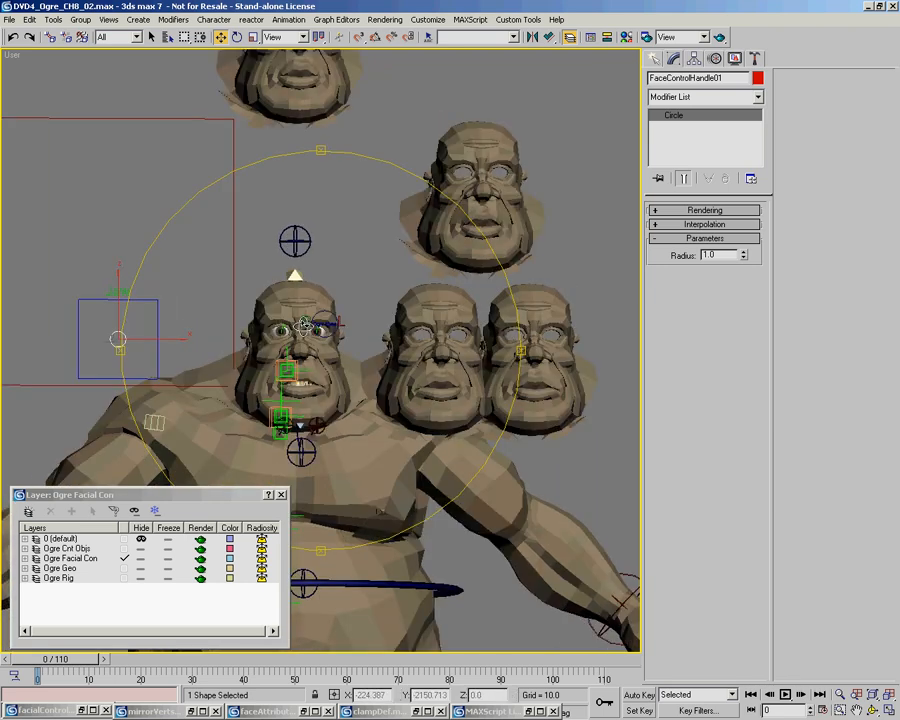
click(432, 332)
middle_drag(405, 237, 362, 324)
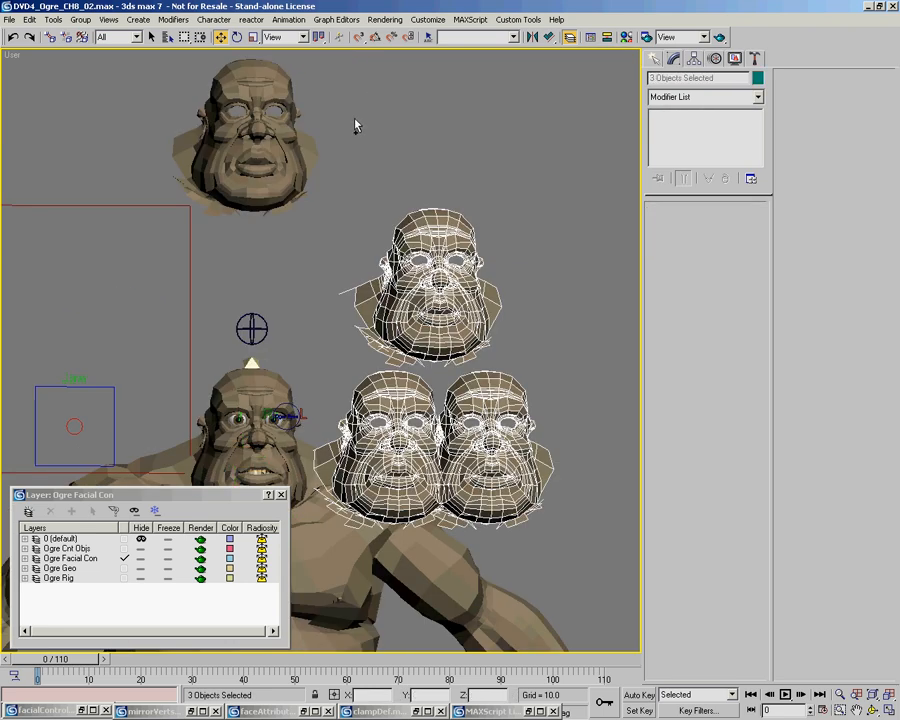
ctrl+click(272, 188)
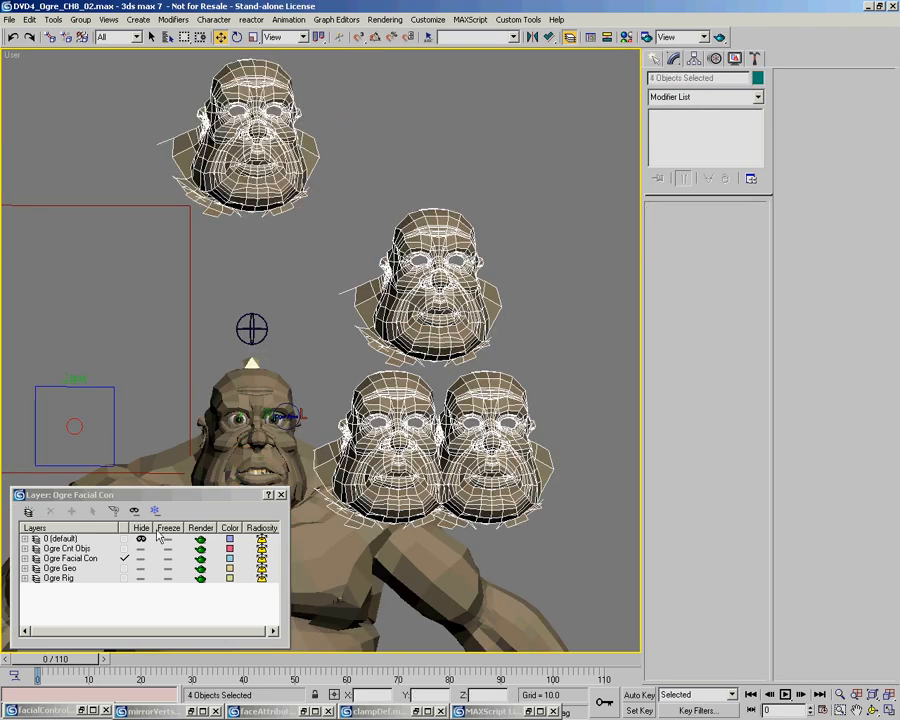
right_click(71, 607)
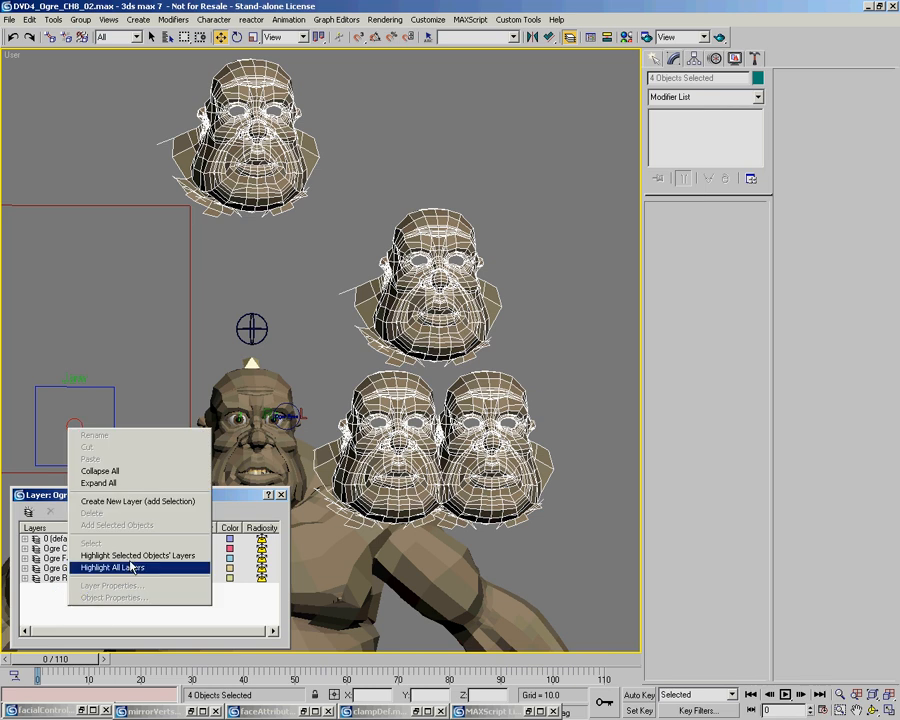
click(121, 501)
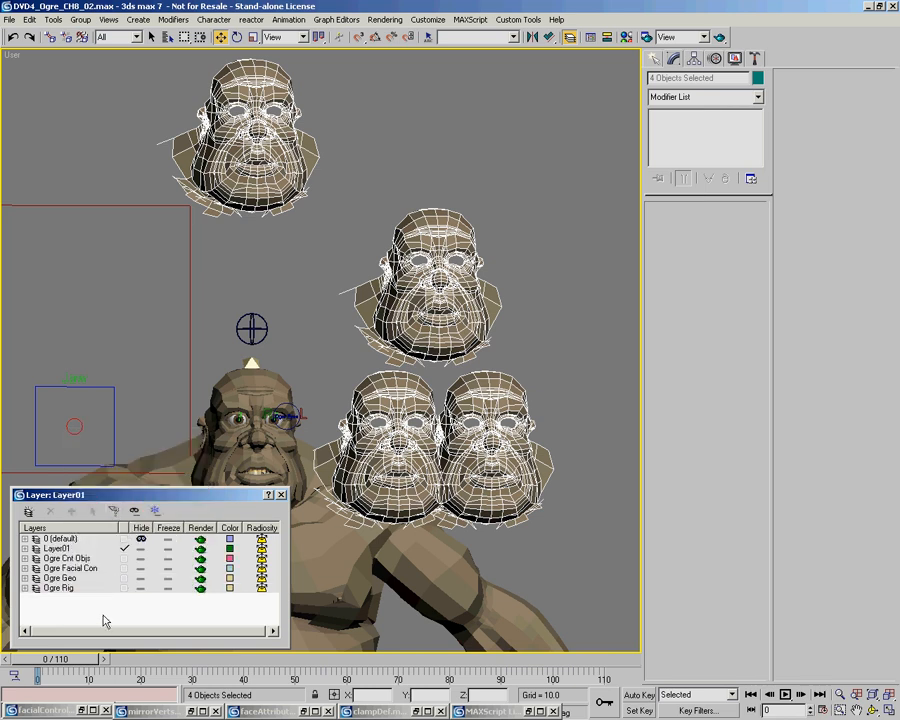
Rename the new layer Ogre Targets and hide it
key(8)
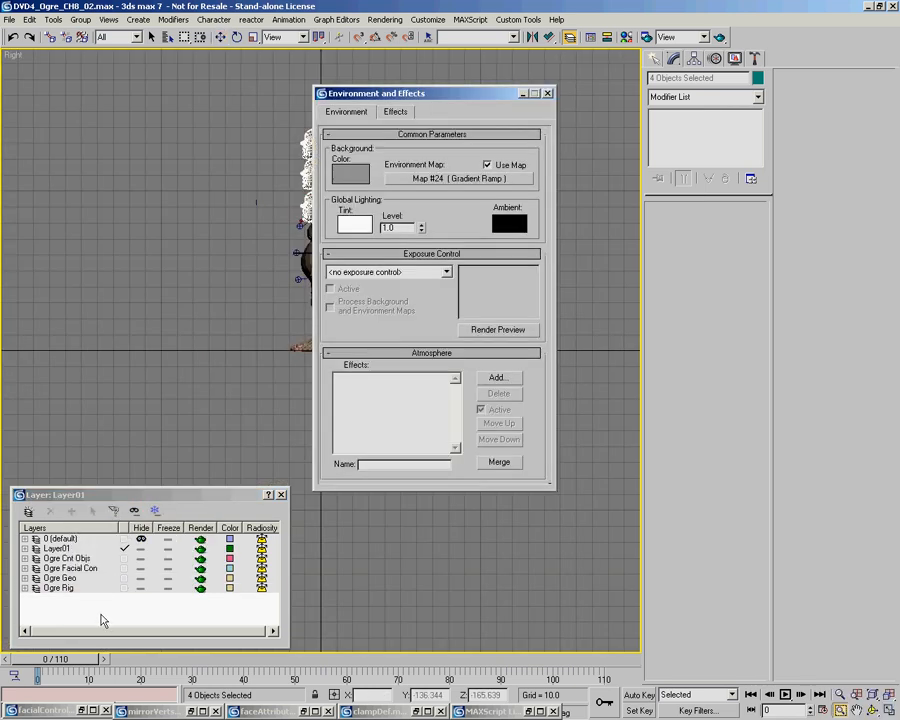
click(547, 93)
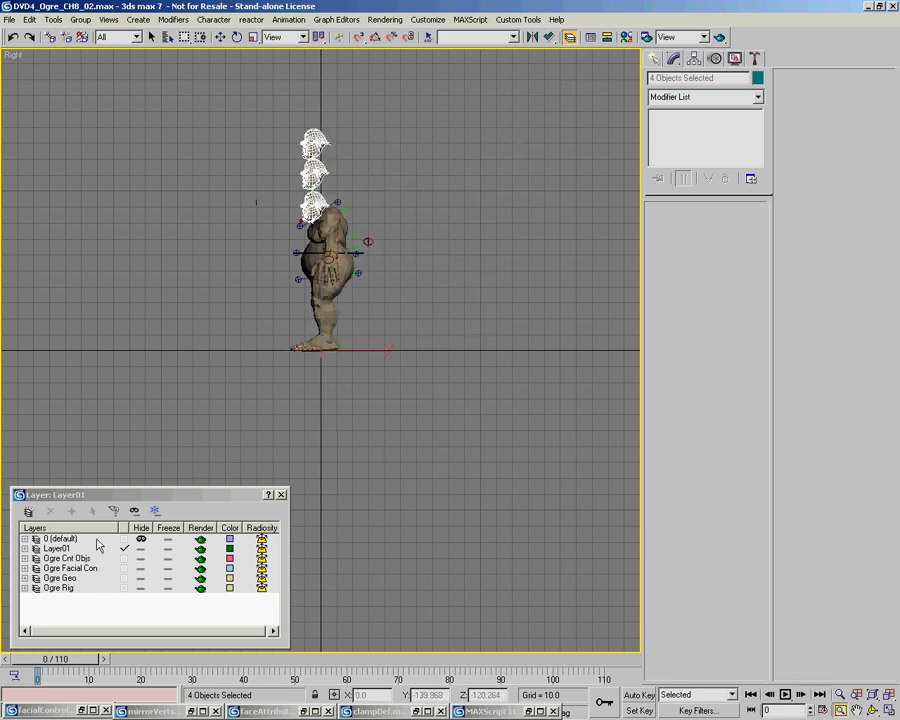
click(58, 539)
click(55, 548)
click(55, 548)
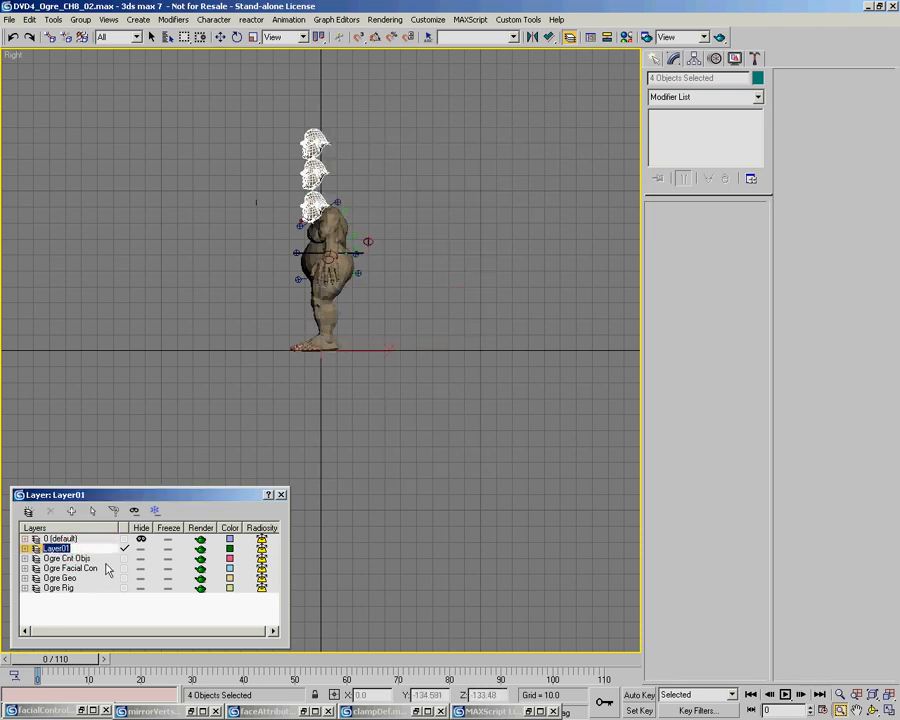
text(Ogre Targ)
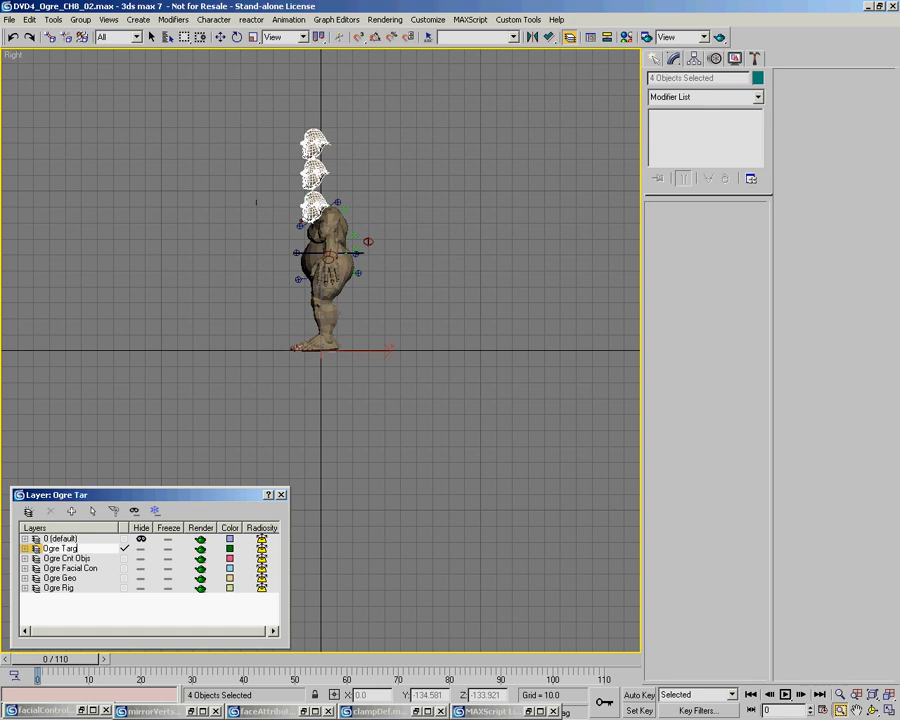
text(ets)
key(Return)
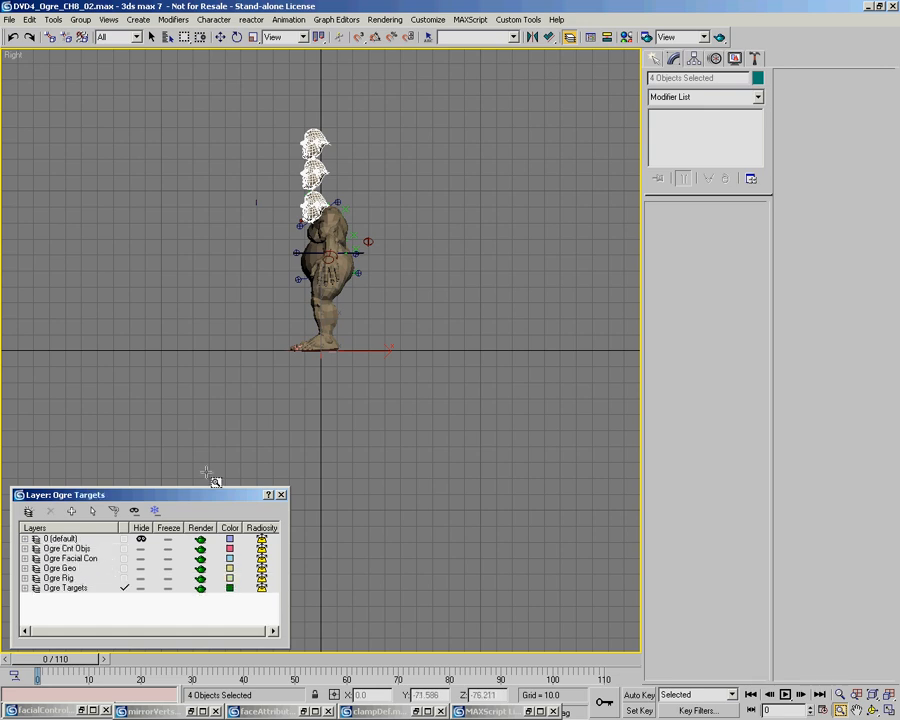
click(142, 590)
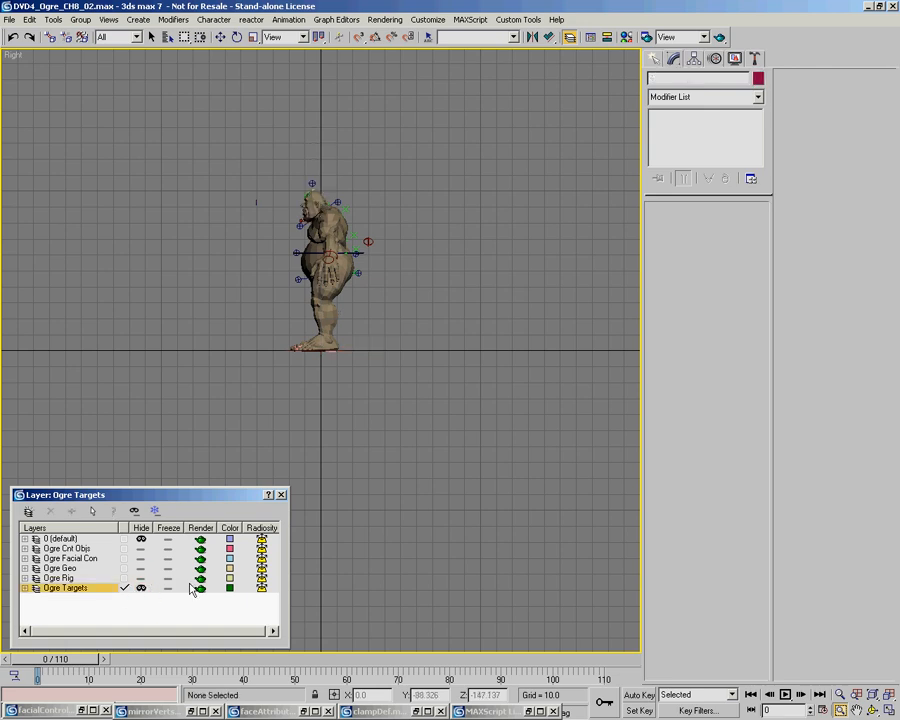
Display the viewport in wireframe and select the jaw bone inside the ogre's head
middle_drag(291, 219, 291, 242)
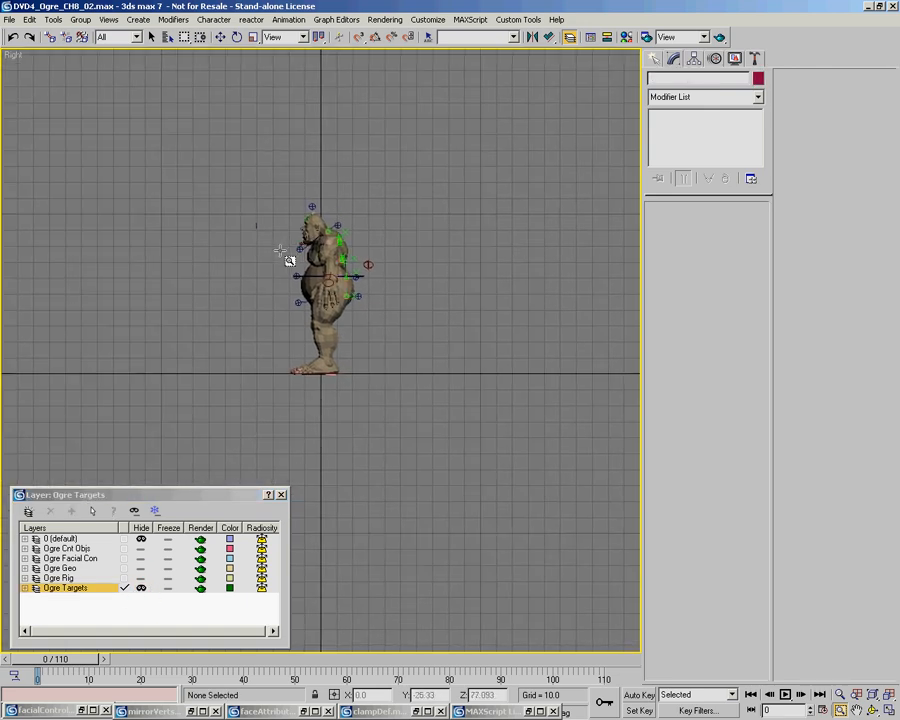
key(t)
key(ctrl+r)
drag(311, 306, 321, 410)
key(w)
key(g)
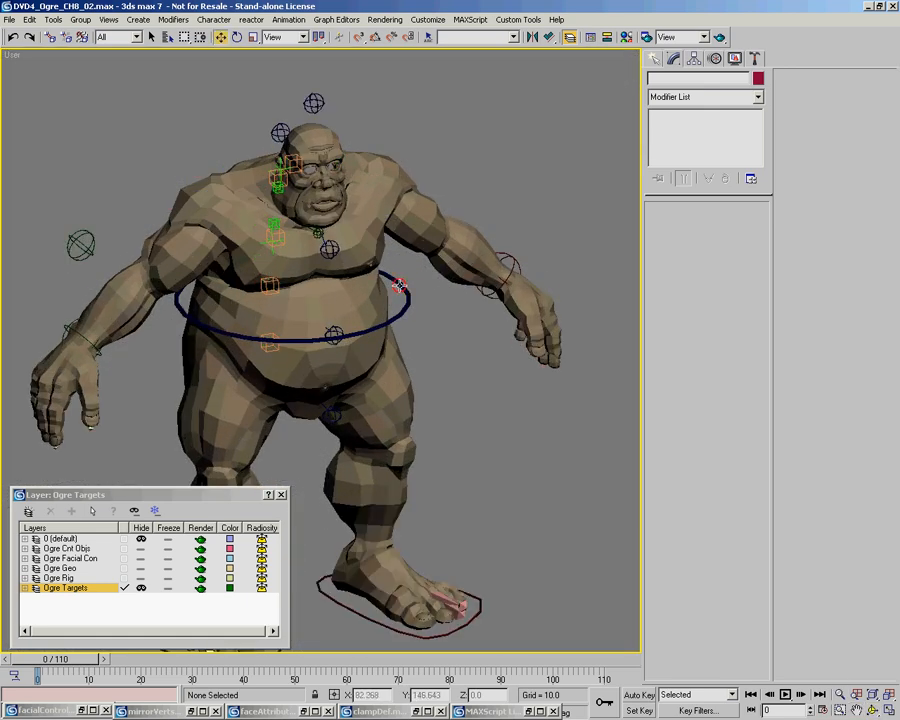
click(400, 286)
middle_drag(423, 356, 456, 463)
click(264, 289)
drag(264, 288, 262, 280)
key(alt+z)
drag(234, 185, 232, 138)
ctrl+alt+middle_drag(232, 138, 232, 104)
middle_drag(440, 306, 417, 345)
drag(387, 361, 445, 378)
key(F3)
key(alt+z)
drag(436, 328, 414, 270)
key(w)
click(390, 332)
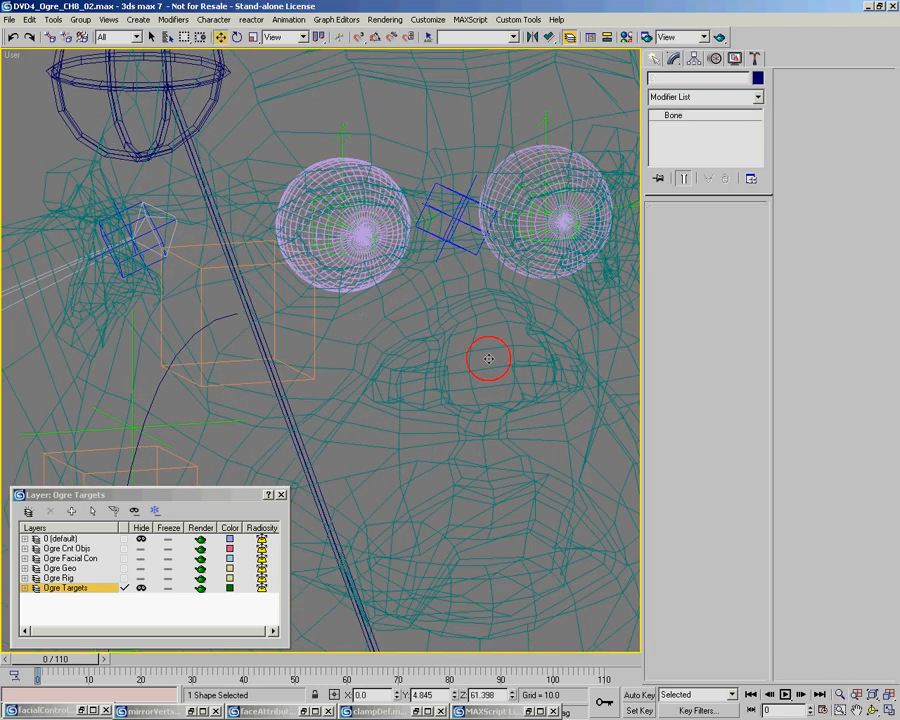
alt+middle_drag(434, 326, 456, 303)
scroll(459, 320, down, 2)
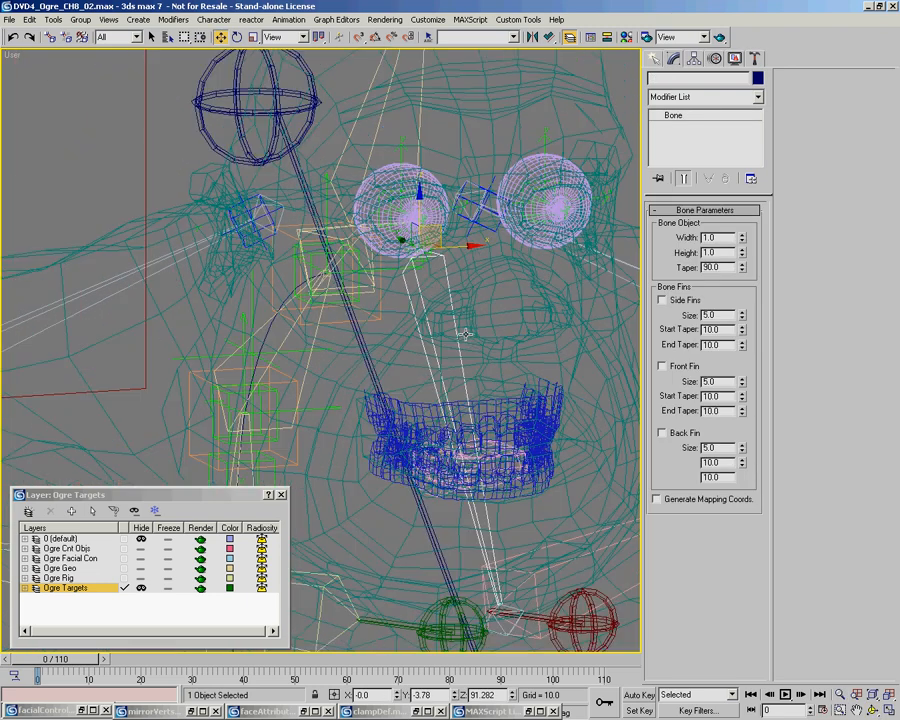
Set the move reference coordinate system to Local and check the jaw bone's axes
alt+right_click(464, 339)
click(488, 327)
alt+middle_drag(488, 327, 426, 276)
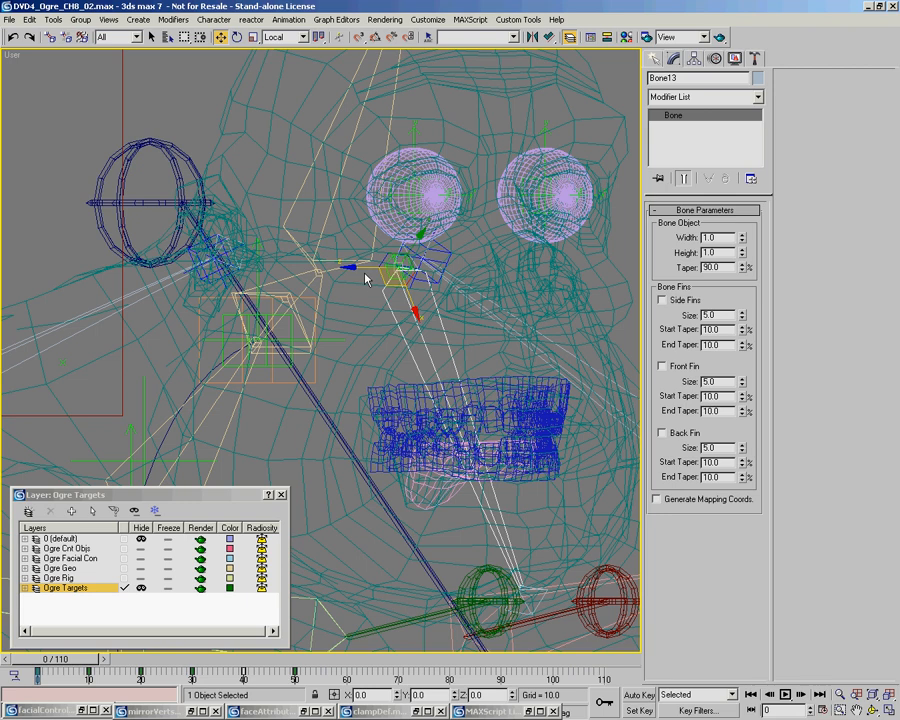
middle_drag(477, 353, 508, 348)
ctrl+alt+middle_drag(434, 378, 440, 393)
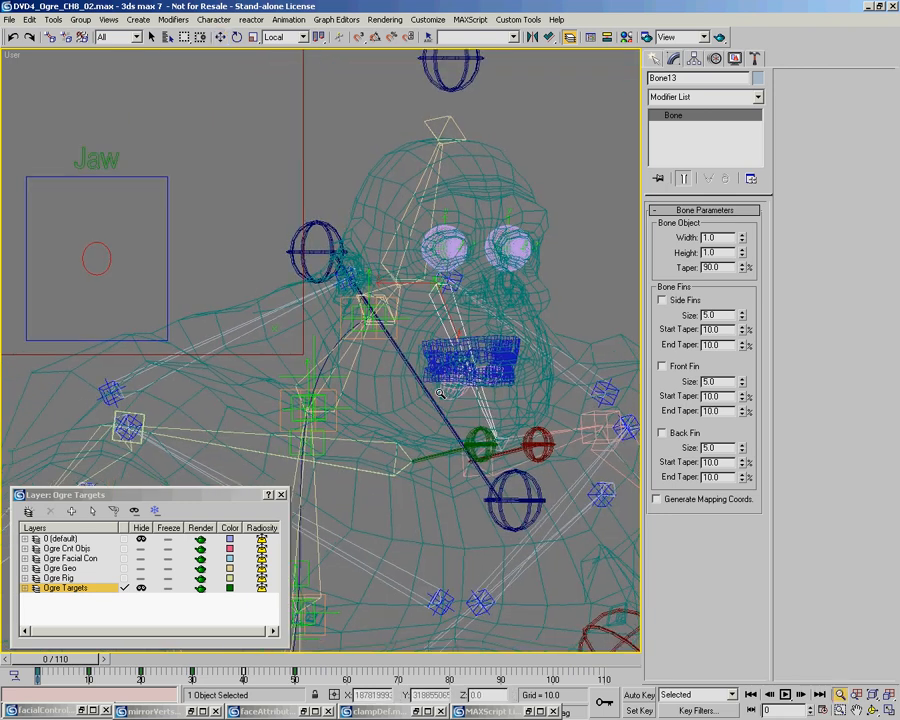
Try moving the Jaw handle along its local Y and X axes
click(110, 257)
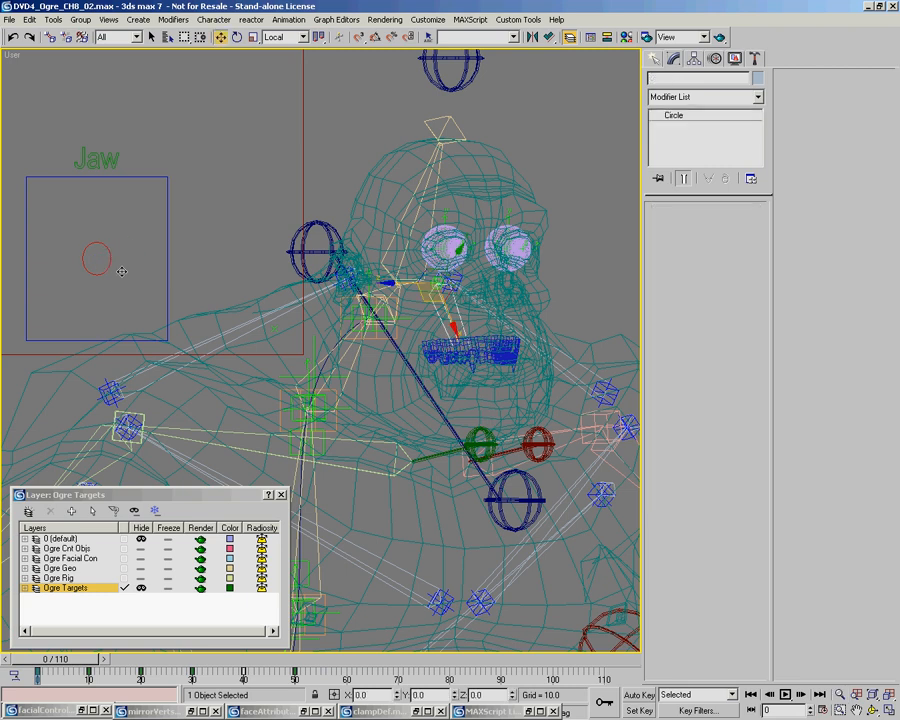
mouse_move(96, 225)
mouse_down()
mouse_move(96, 169)
mouse_move(96, 269)
mouse_move(97, 225)
mouse_up()
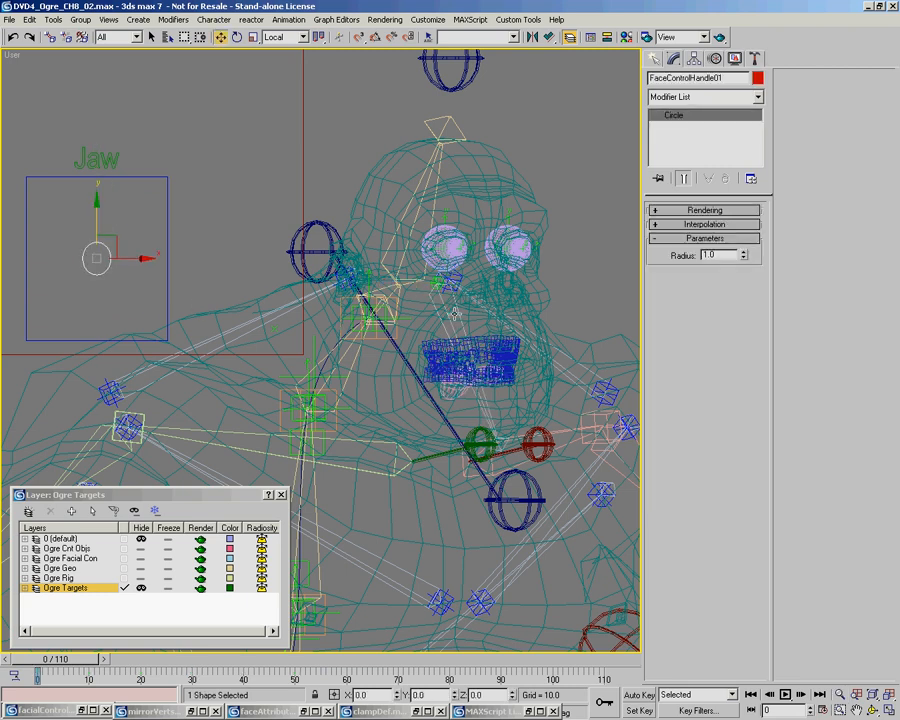
drag(139, 257, 96, 258)
right_click(96, 258)
Open the Reaction Manager for the jaw bone, showing only selected objects, and try to delete the unnamed reaction entry
click(454, 326)
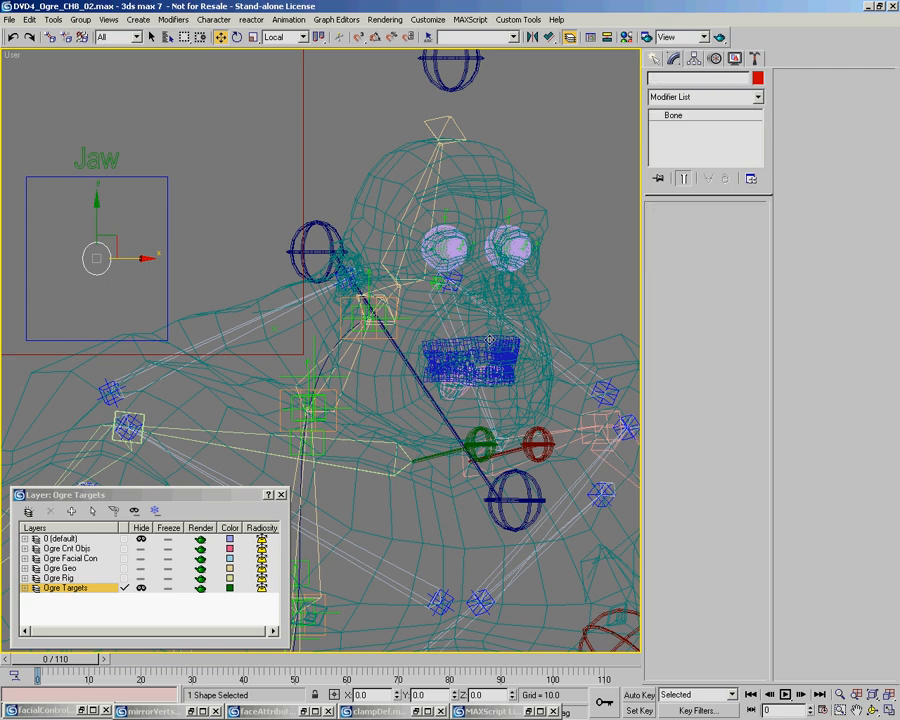
click(291, 20)
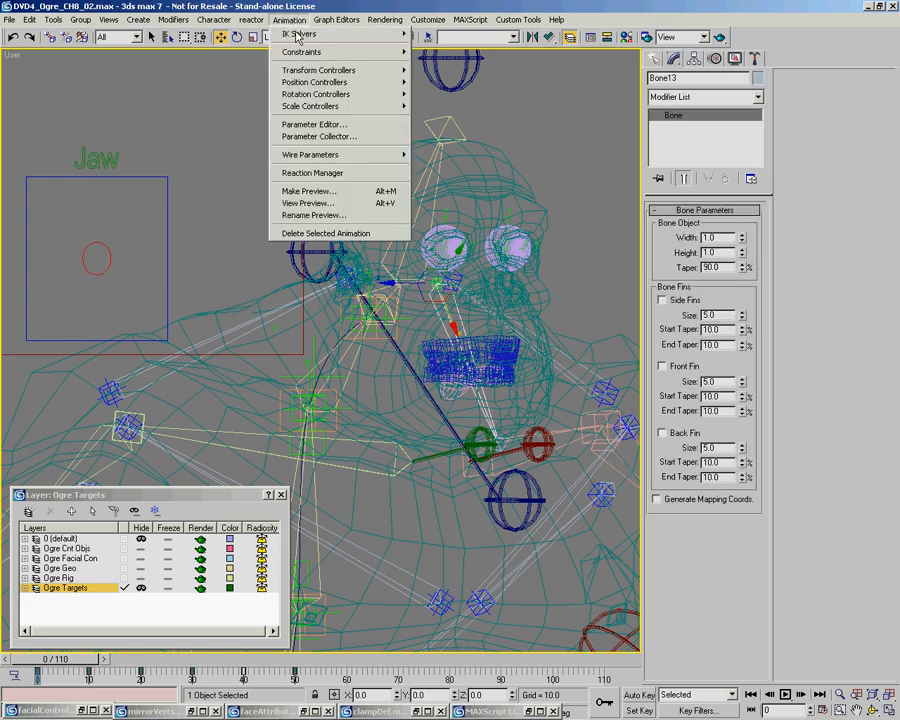
click(316, 173)
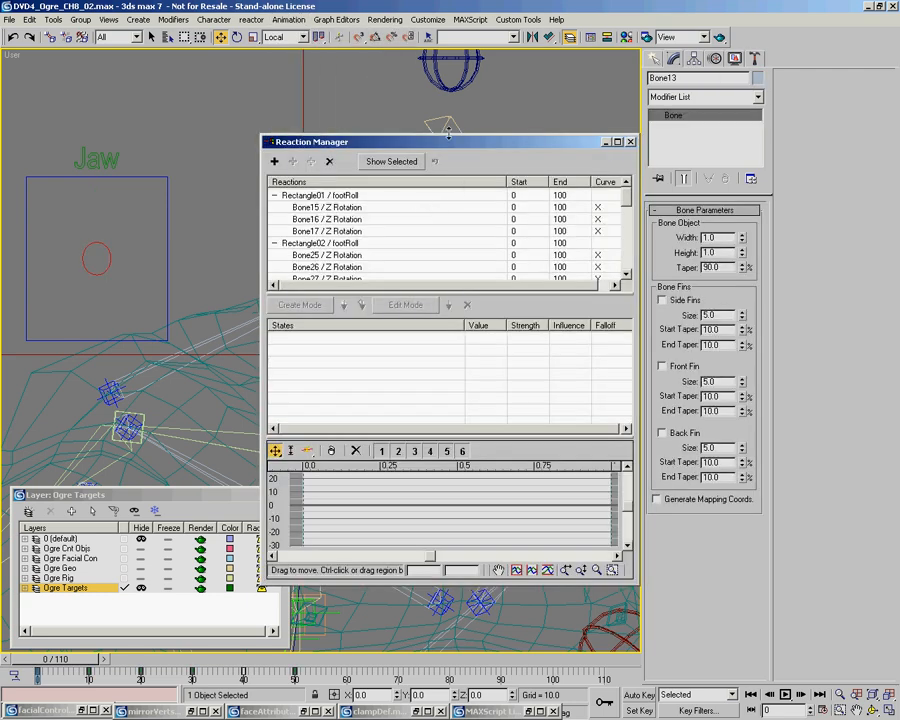
drag(450, 145, 455, 109)
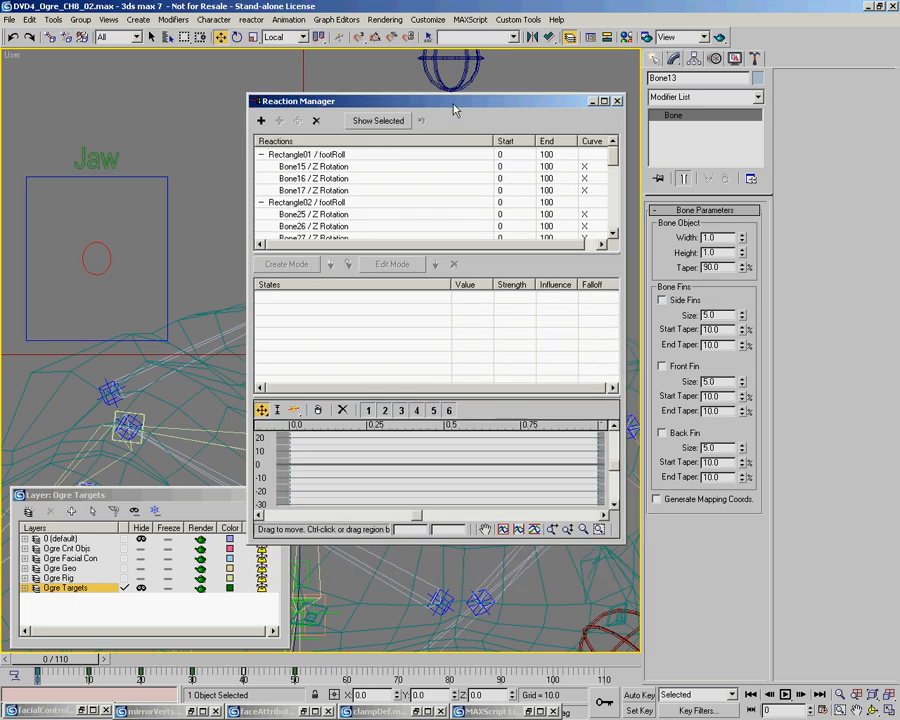
click(378, 120)
click(313, 156)
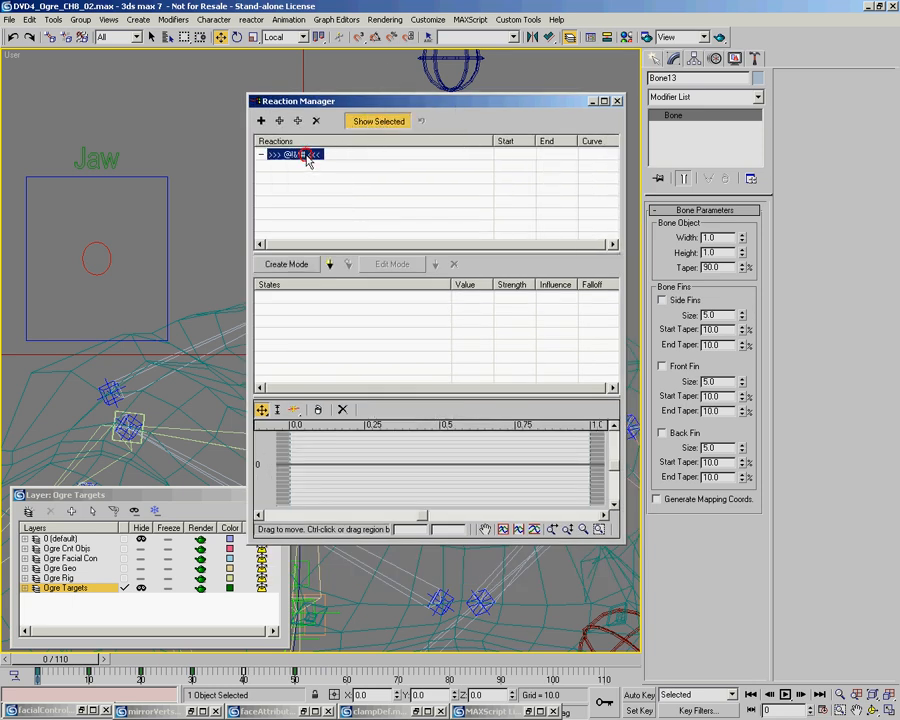
click(317, 121)
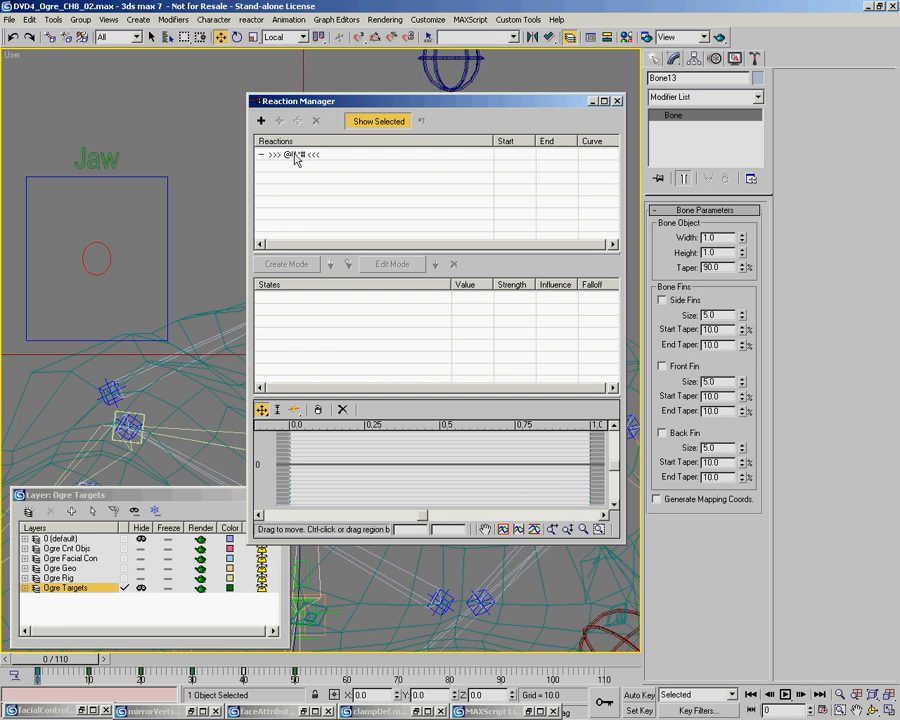
Add the X Position of the Jaw control's handle as a reaction master and list the reactions of all objects
click(261, 121)
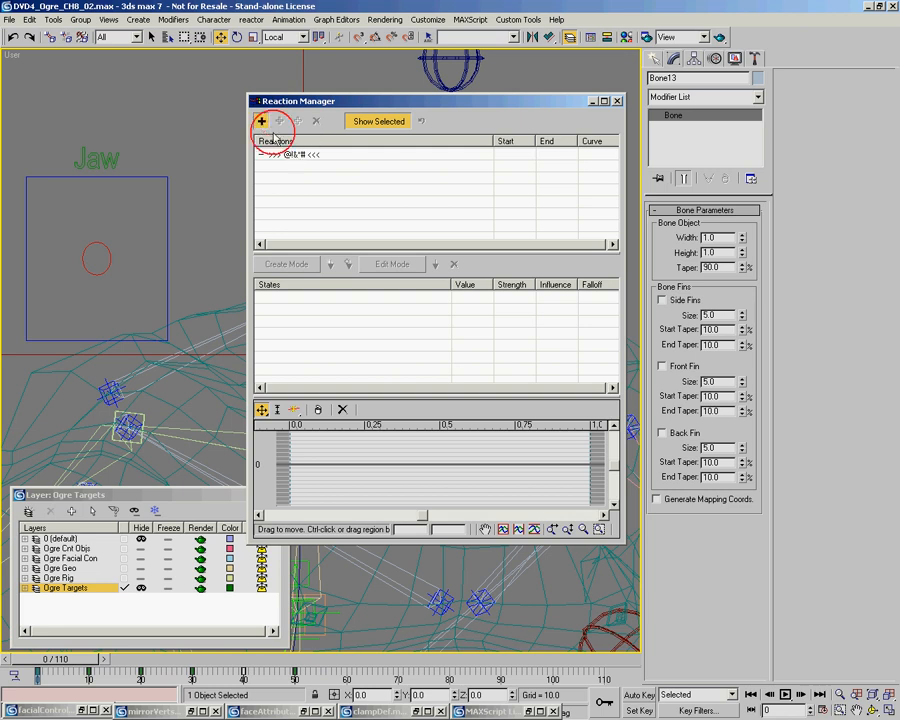
click(109, 255)
mouse_move(106, 276)
mouse_move(184, 274)
mouse_move(238, 275)
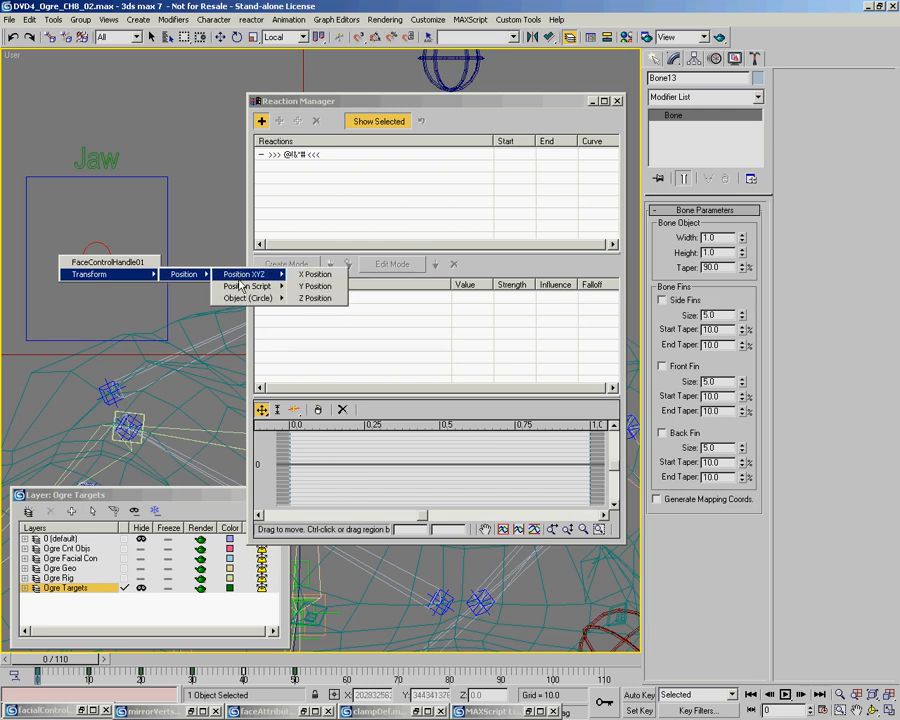
click(332, 277)
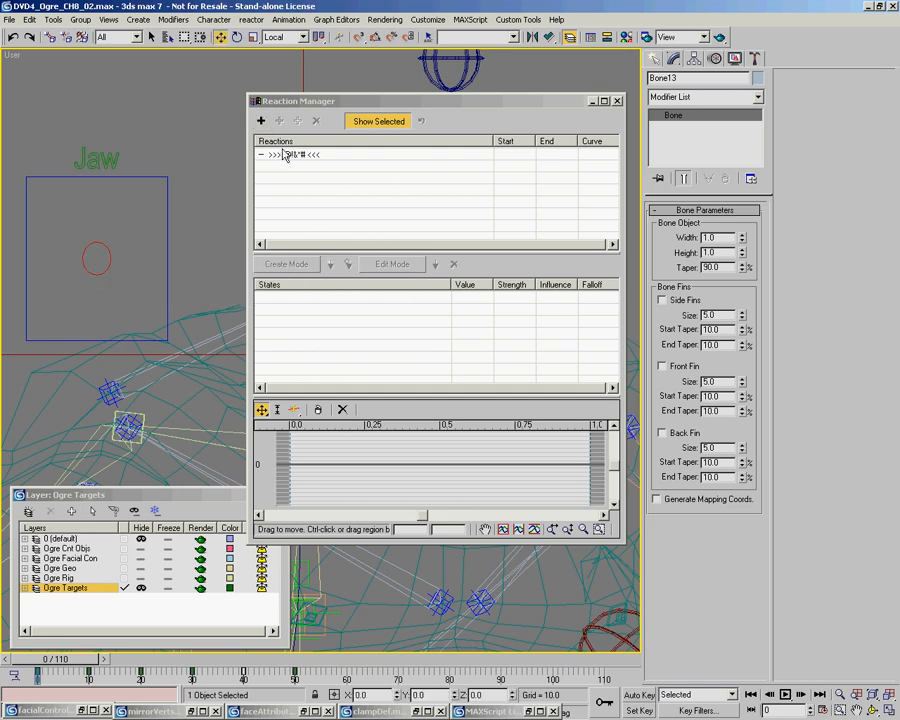
click(362, 122)
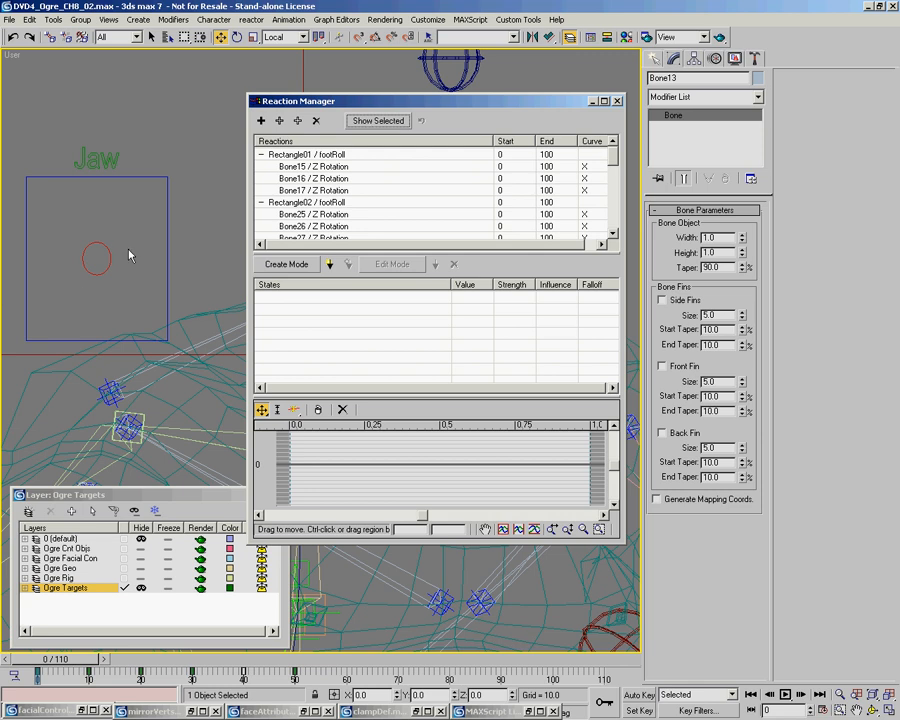
Add the Y Position of the Jaw control's handle as a second reaction master
click(261, 120)
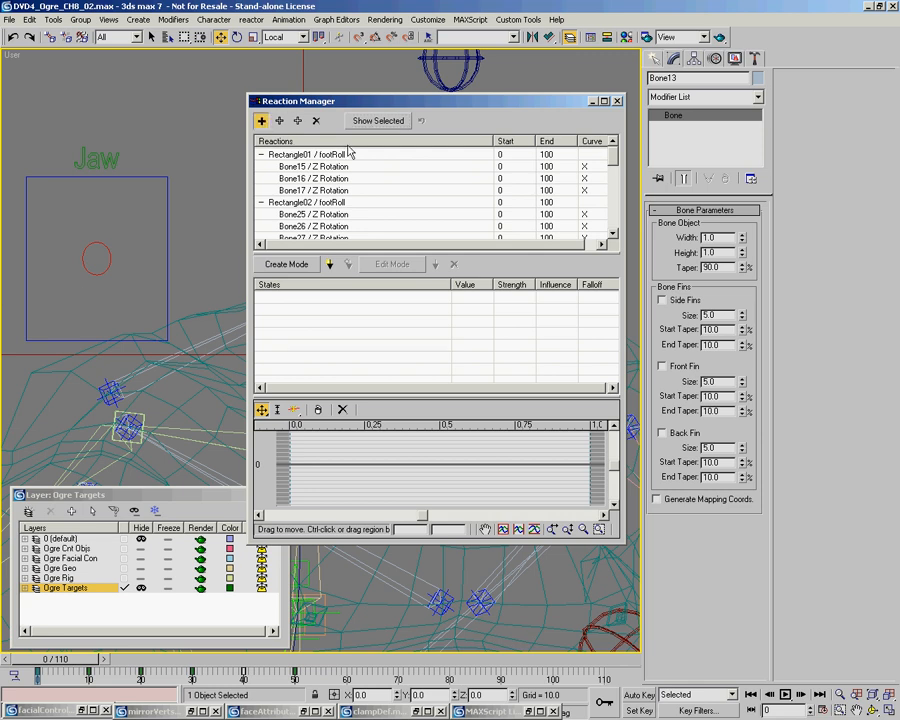
click(105, 243)
mouse_move(90, 263)
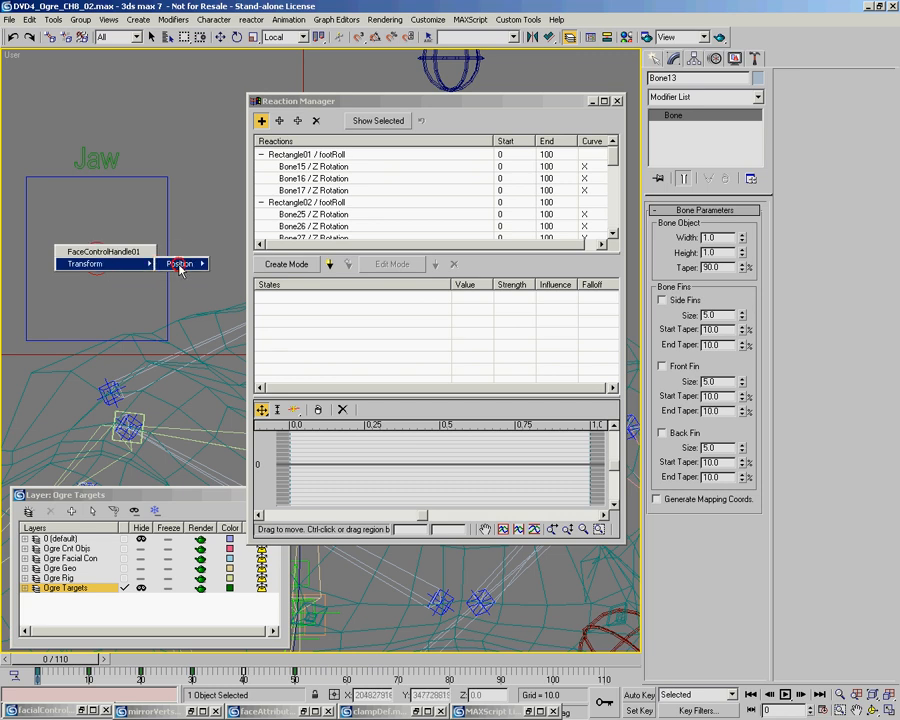
mouse_move(180, 263)
mouse_move(232, 268)
click(370, 277)
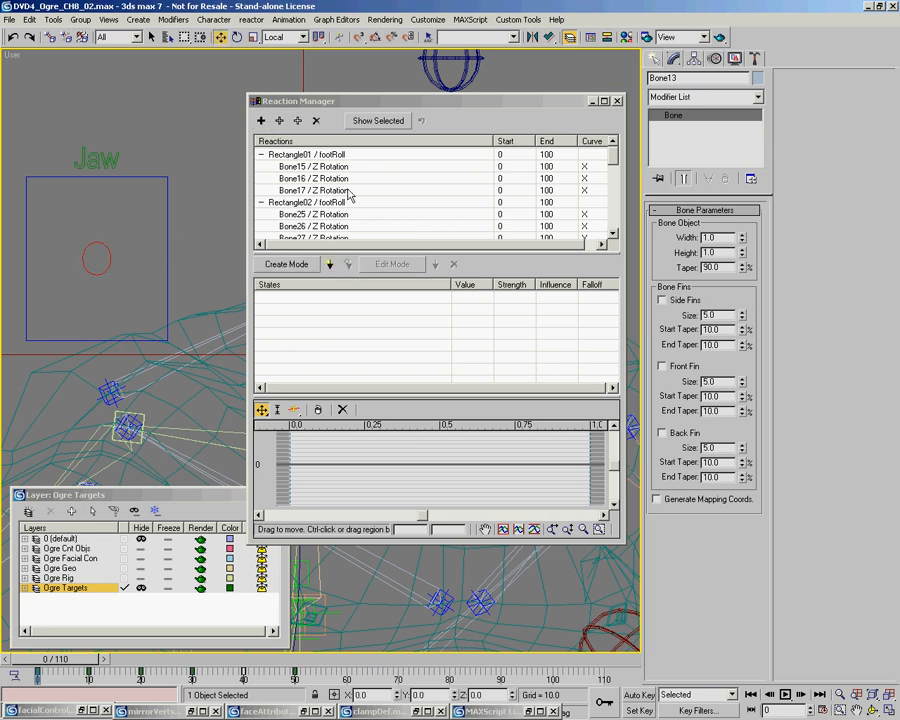
Select the Jaw handle, list only the selected object's reactions, and make its X Position master the current one
drag(452, 101, 693, 93)
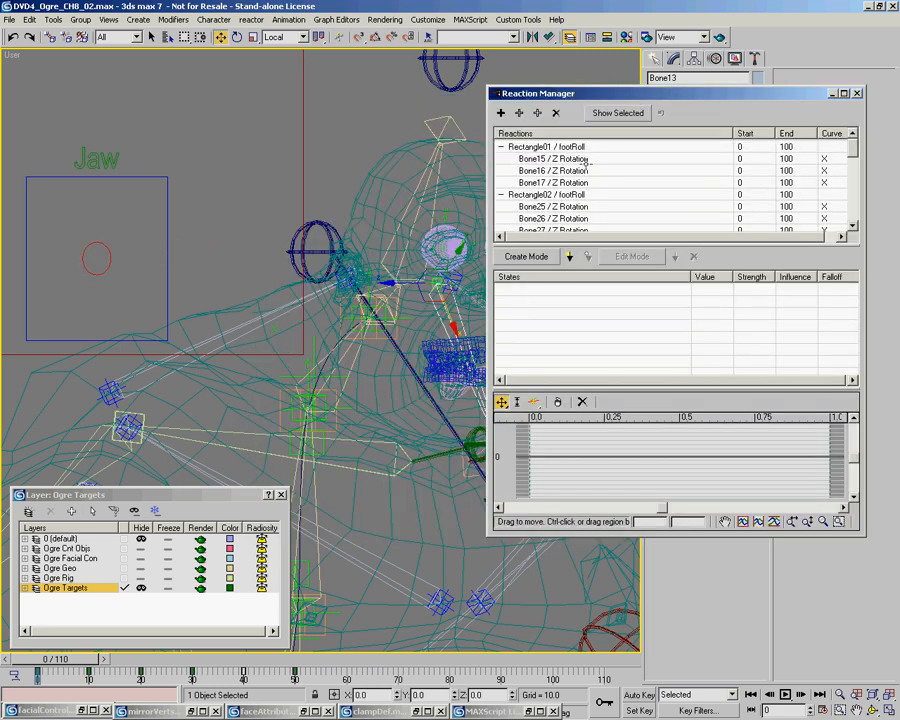
click(107, 248)
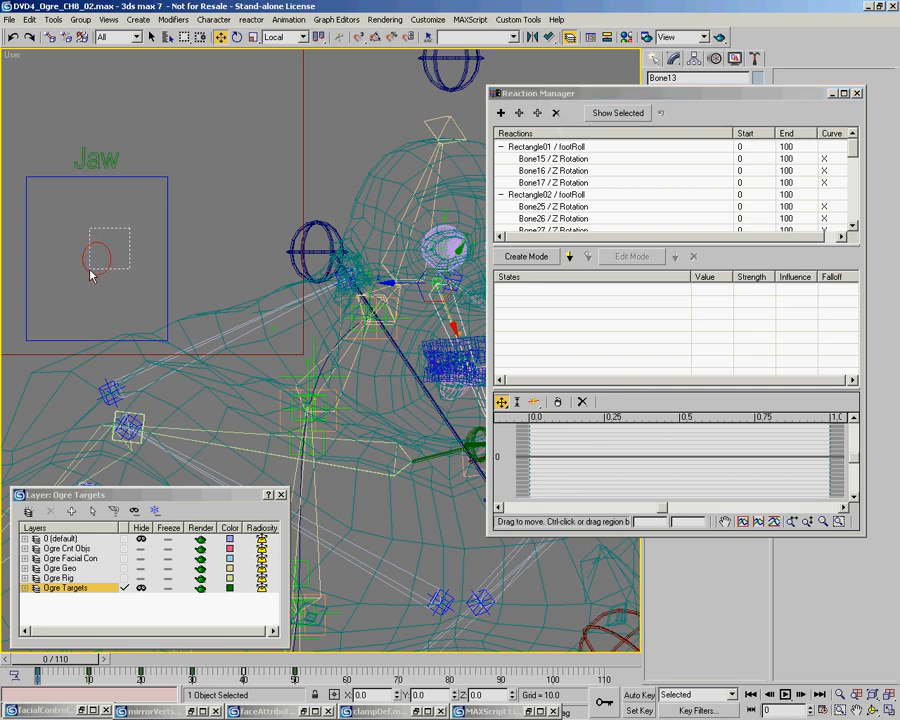
click(618, 113)
click(650, 158)
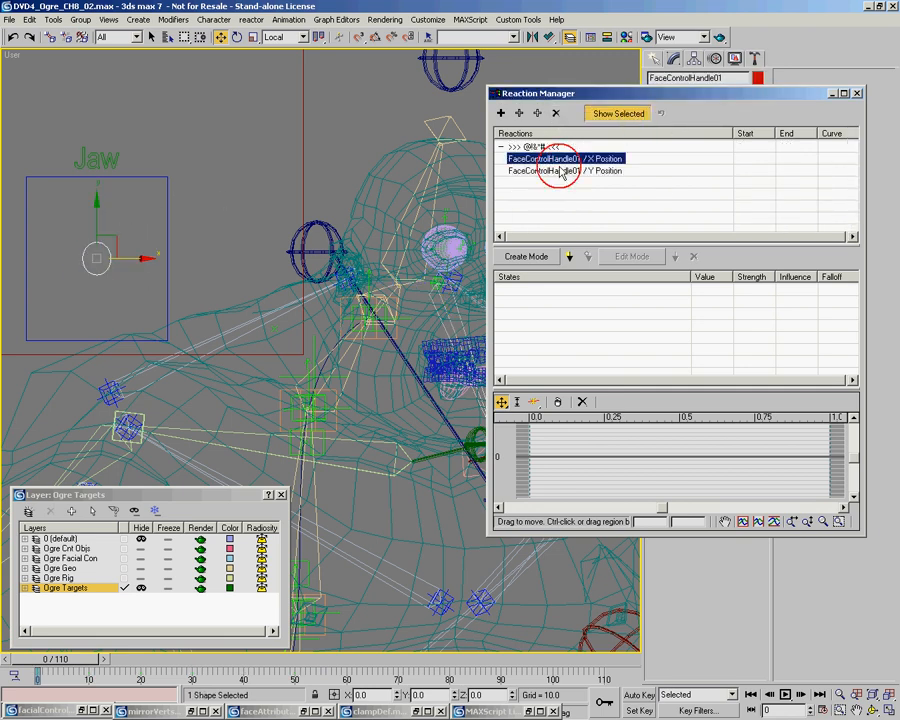
drag(619, 93, 629, 78)
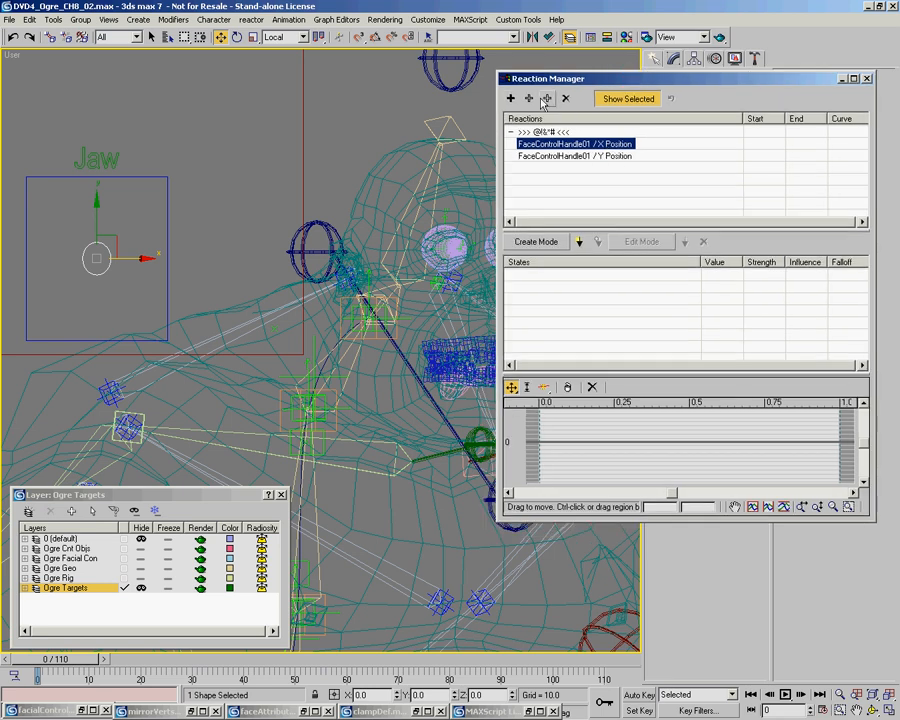
Add the jaw bone's Y Rotation as a slave of the Jaw handle's X Position master
middle_drag(411, 304, 341, 275)
ctrl+alt+middle_drag(400, 281, 399, 250)
drag(398, 250, 404, 241)
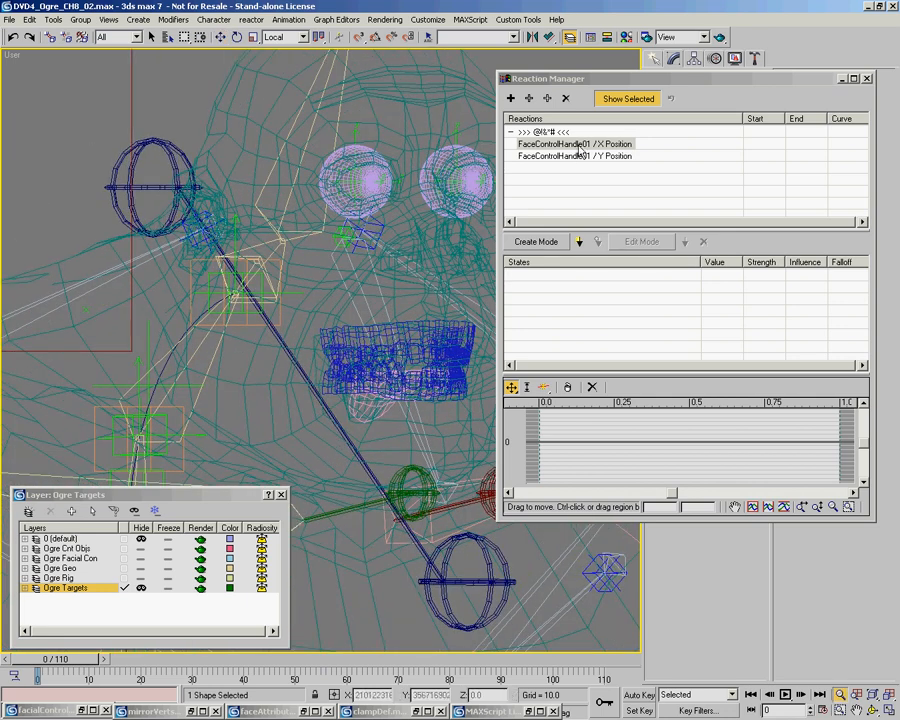
key(w)
click(366, 252)
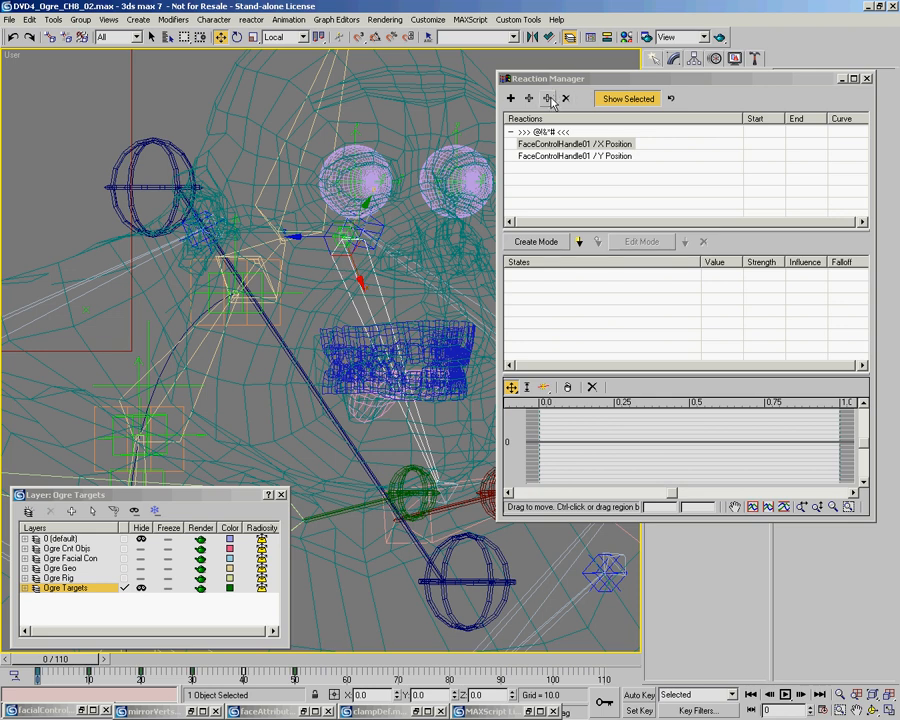
click(511, 98)
mouse_move(545, 105)
mouse_move(598, 120)
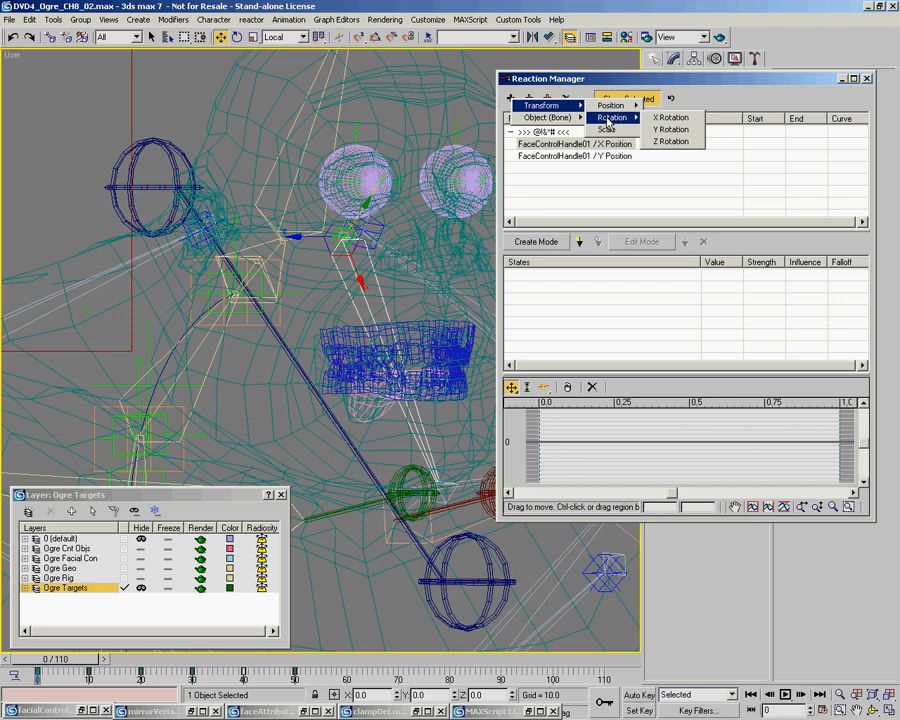
click(674, 130)
Add the jaw bone's Z Rotation as a slave of the Jaw handle's Y Position master
click(586, 169)
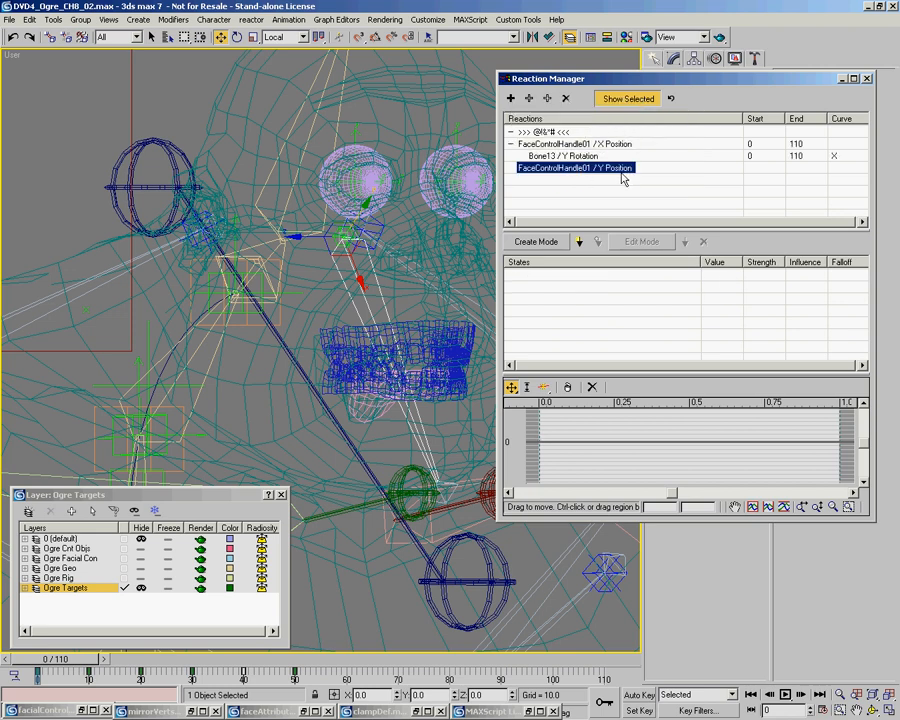
click(547, 98)
mouse_move(545, 106)
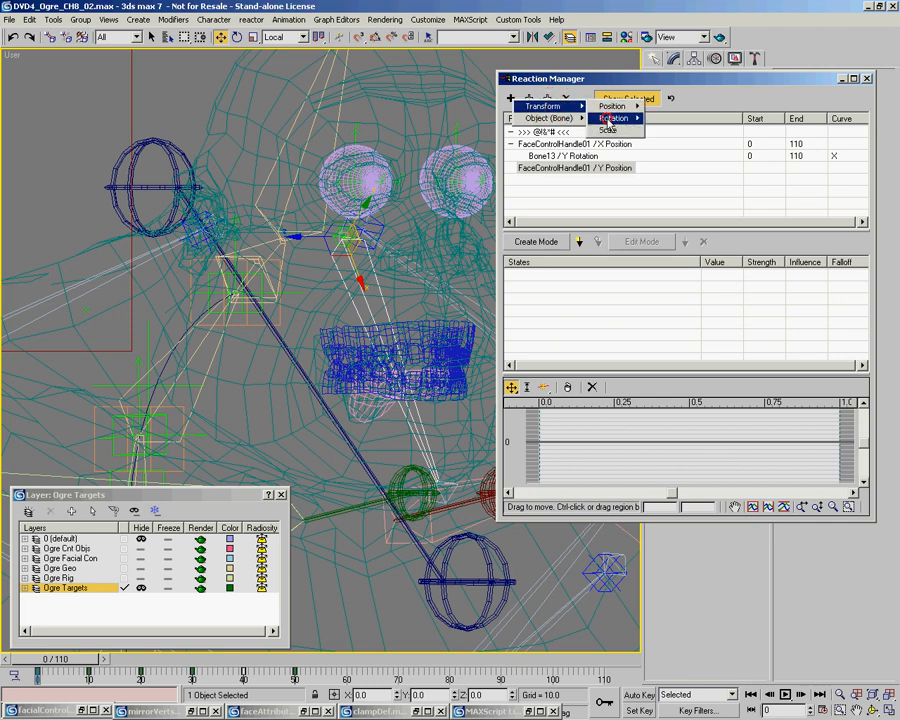
click(673, 142)
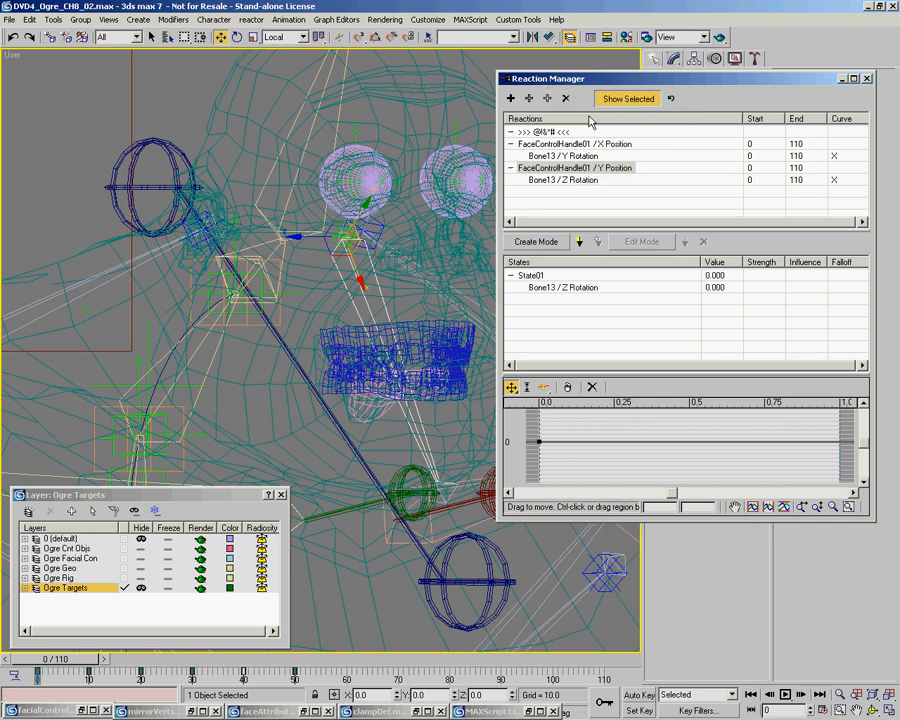
Compare the first states of the handle's X and Y Position masters and enlarge the Reaction Manager window
click(535, 145)
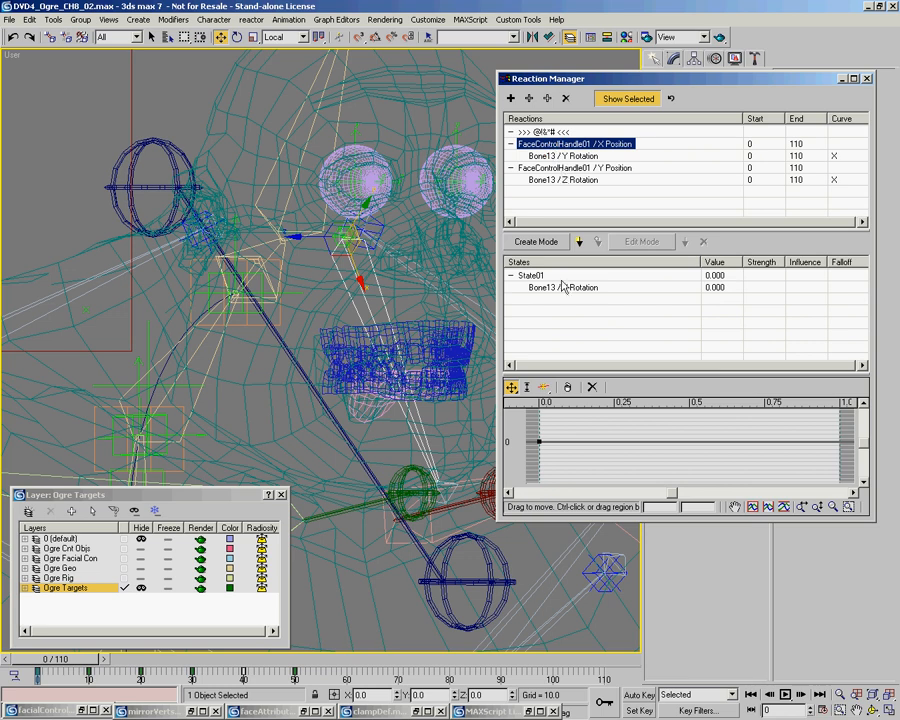
click(553, 168)
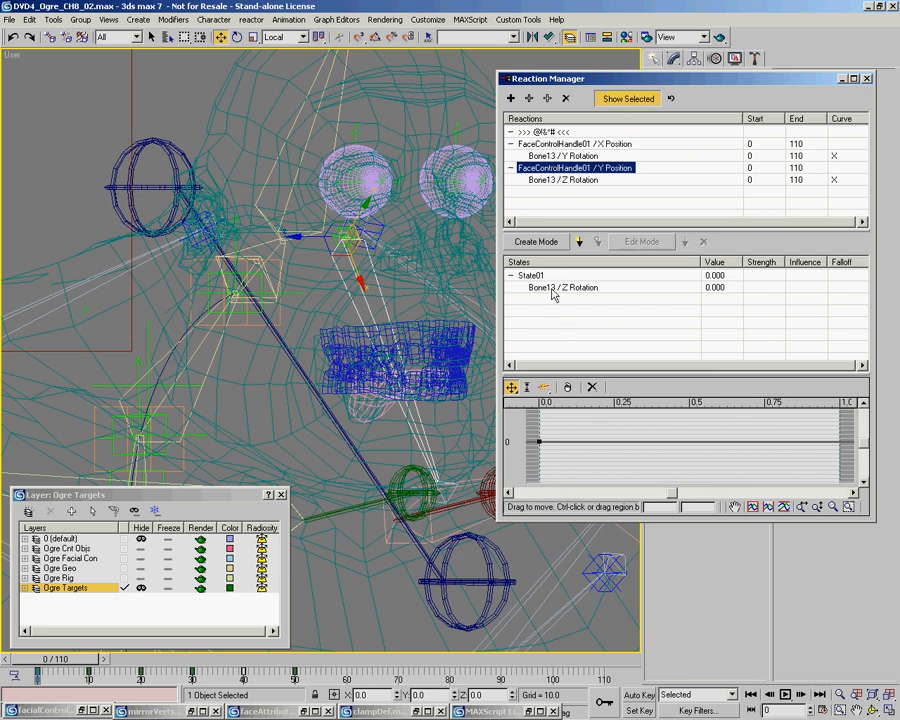
click(540, 145)
middle_drag(366, 268, 302, 256)
scroll(278, 257, down, 3)
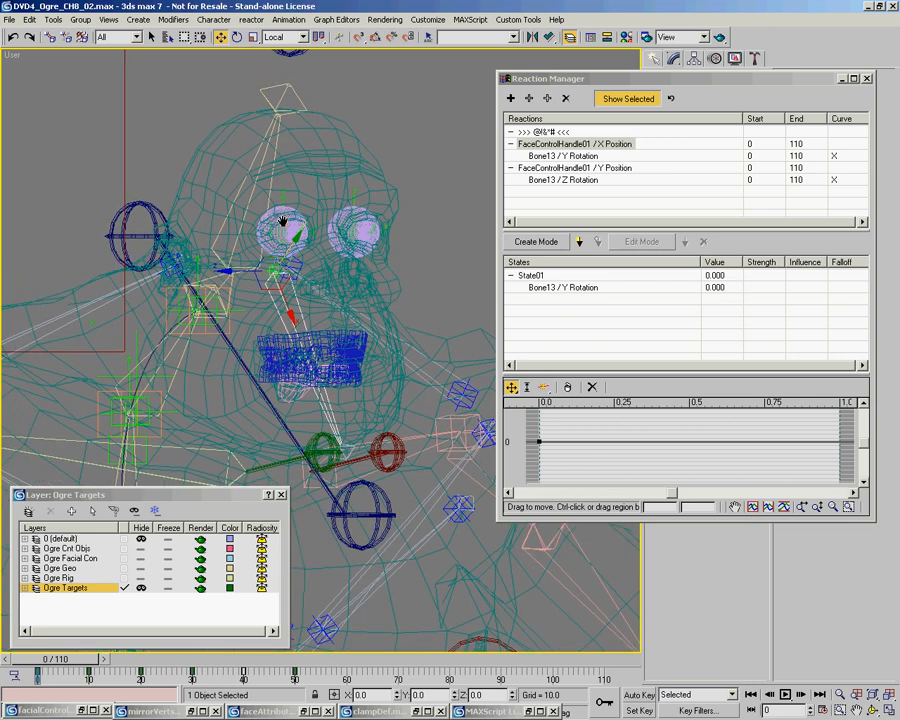
ctrl+alt+middle_drag(289, 209, 289, 210)
scroll(289, 209, up, 2)
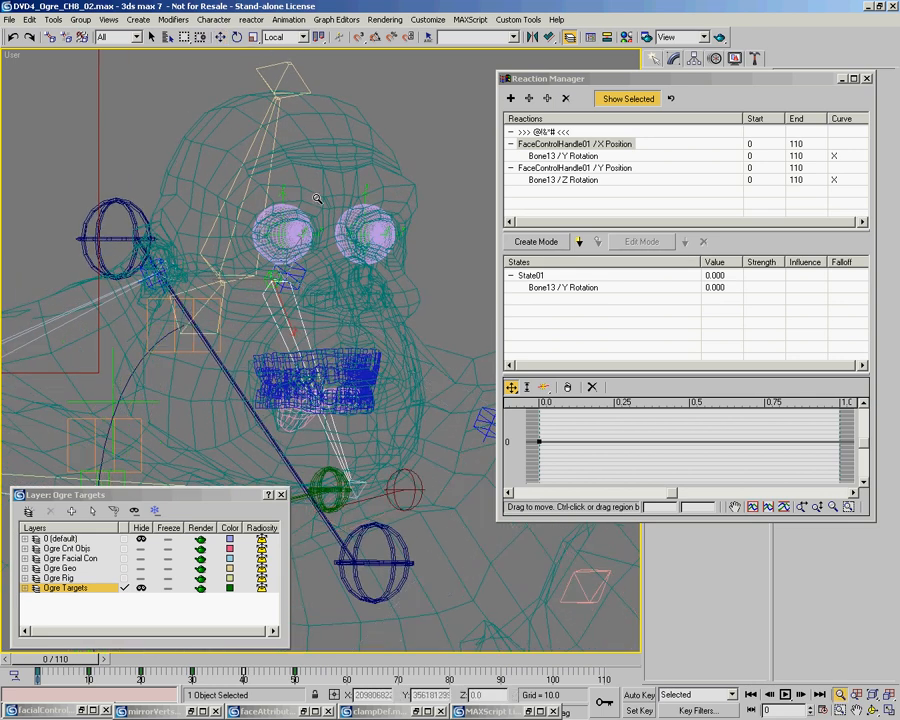
click(532, 276)
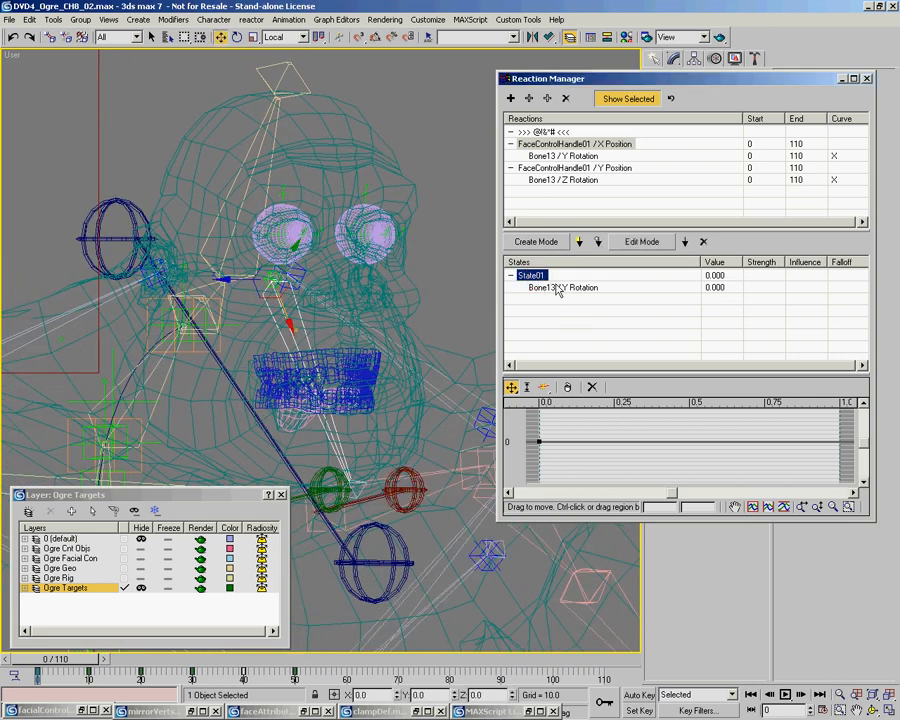
drag(642, 520, 642, 630)
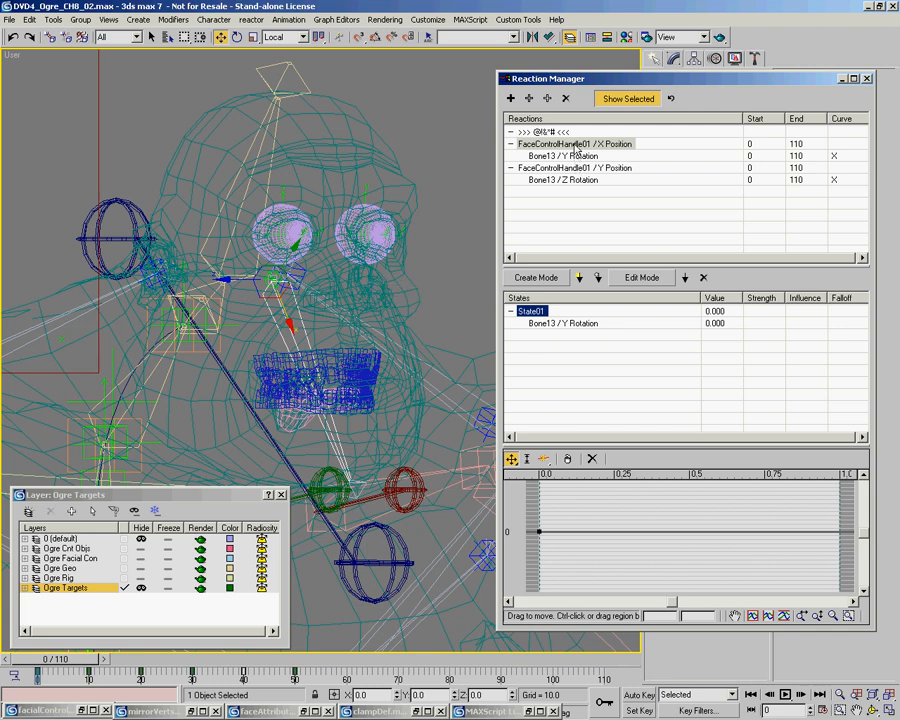
Add the ogre body's correctJawLeft morph channel as a slave of the handle's X Position master
click(529, 98)
click(351, 146)
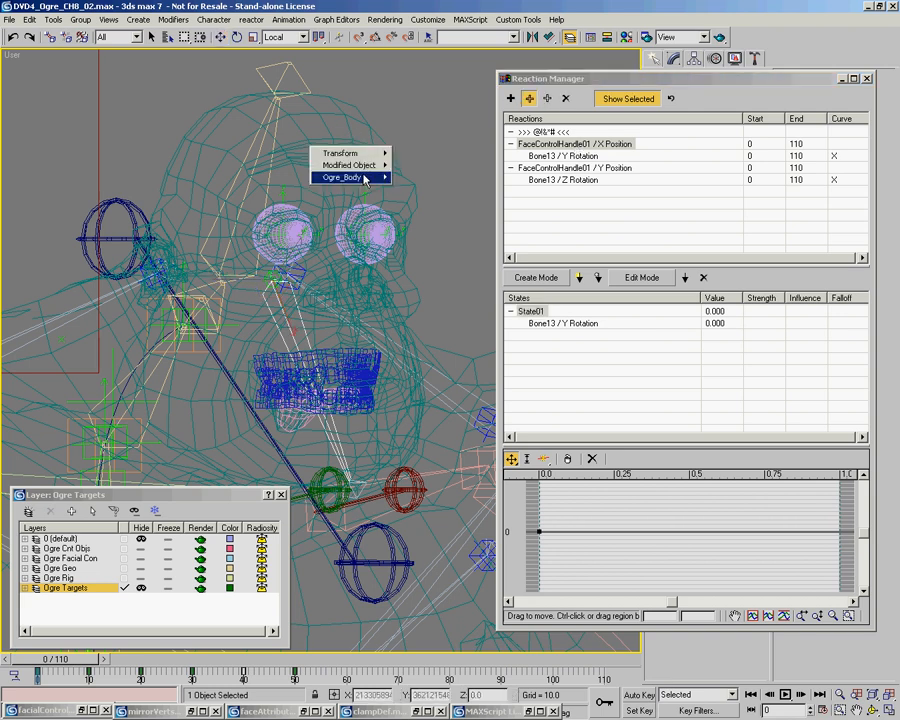
click(363, 168)
click(407, 189)
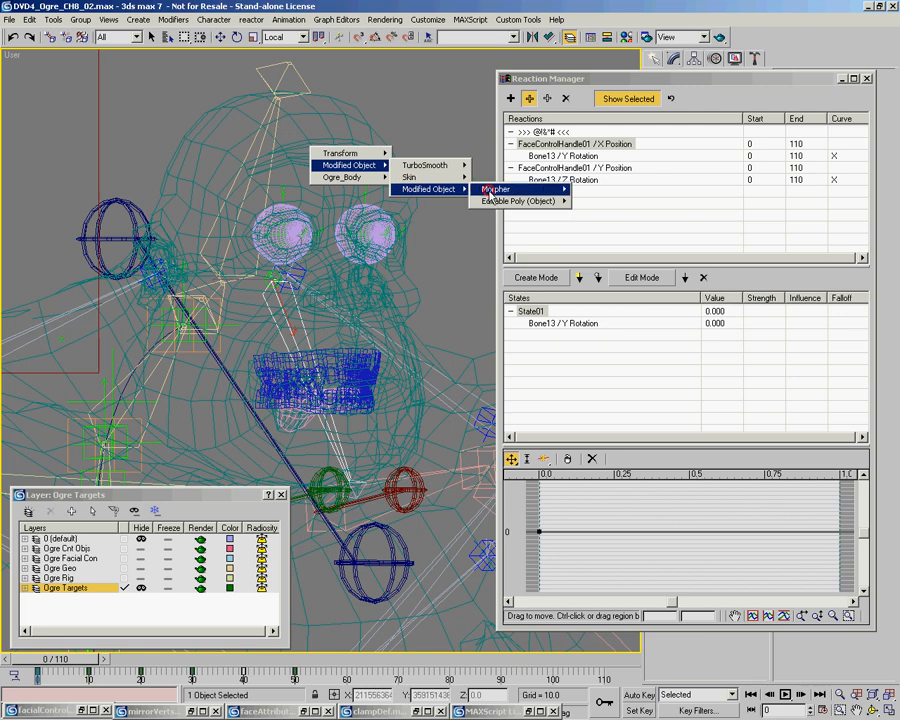
click(498, 189)
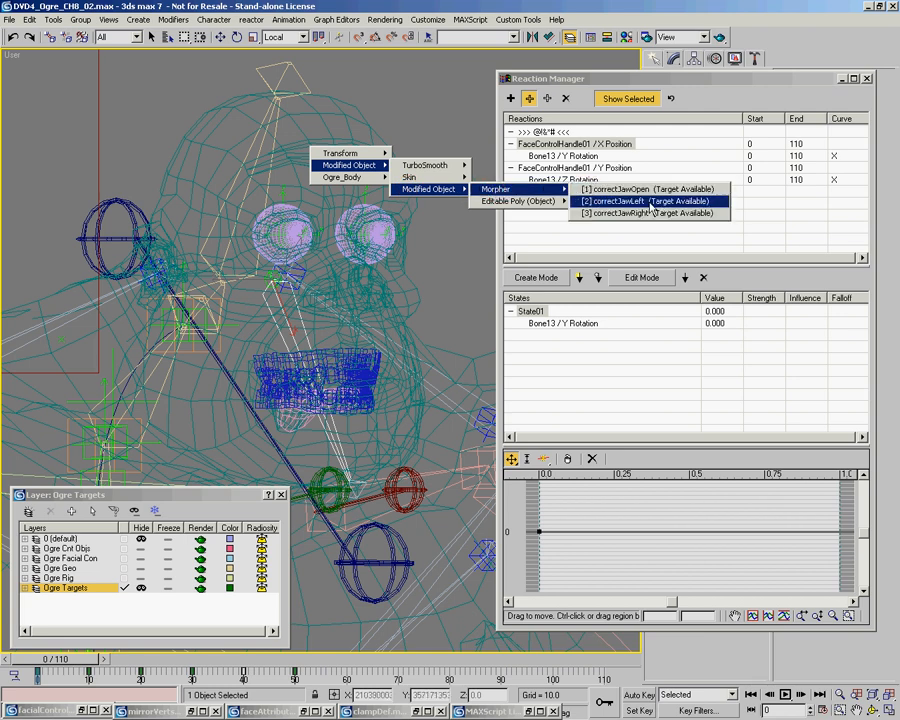
click(640, 201)
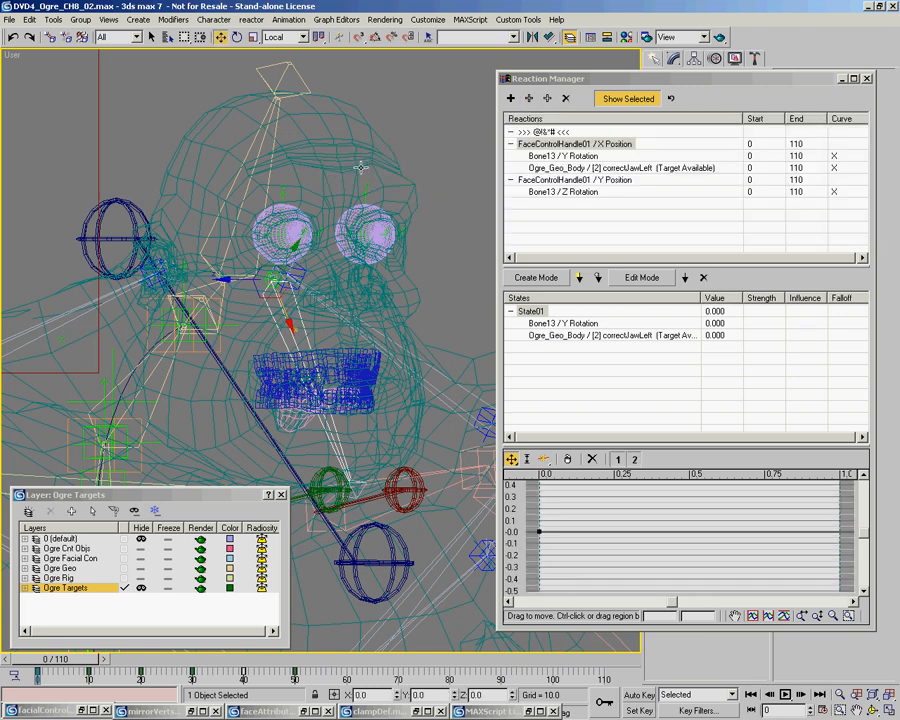
Add the ogre body's correctJawRight morph channel as a slave of the handle's X Position master
click(529, 98)
click(330, 172)
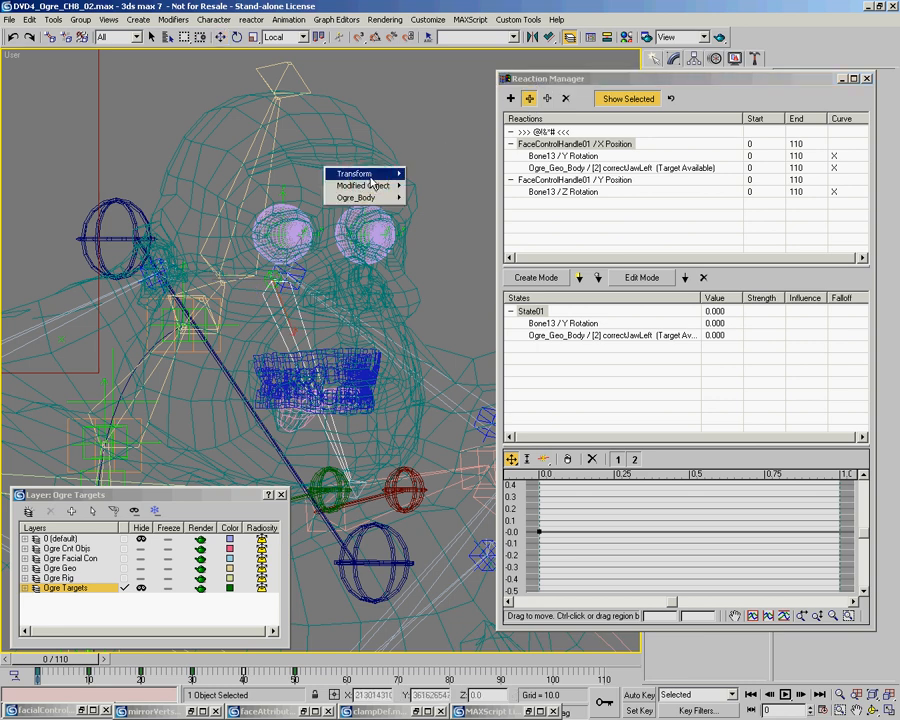
mouse_move(368, 186)
mouse_move(450, 209)
mouse_move(530, 209)
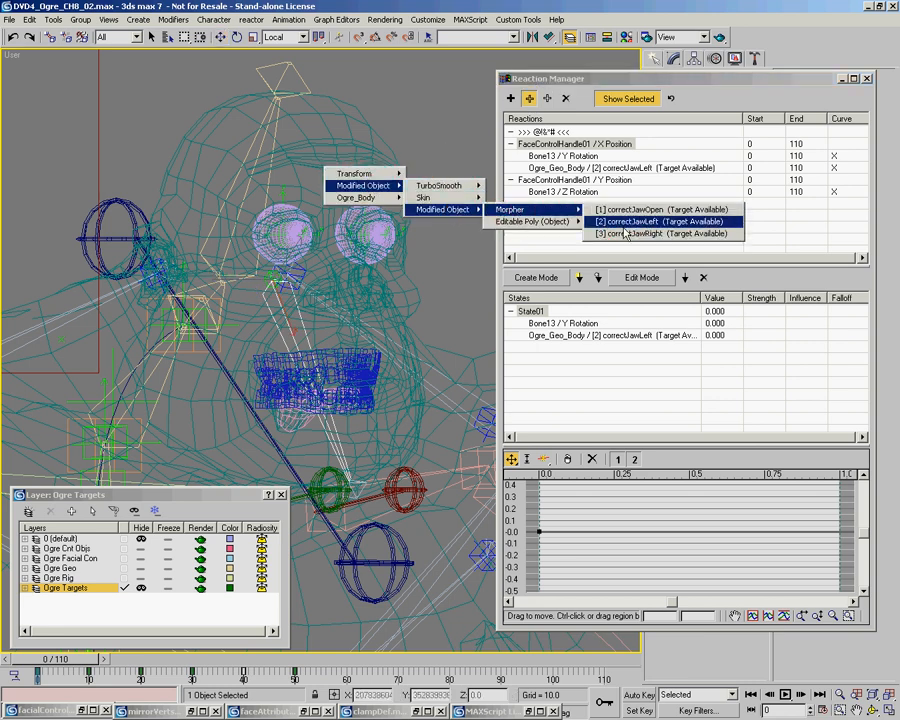
click(621, 235)
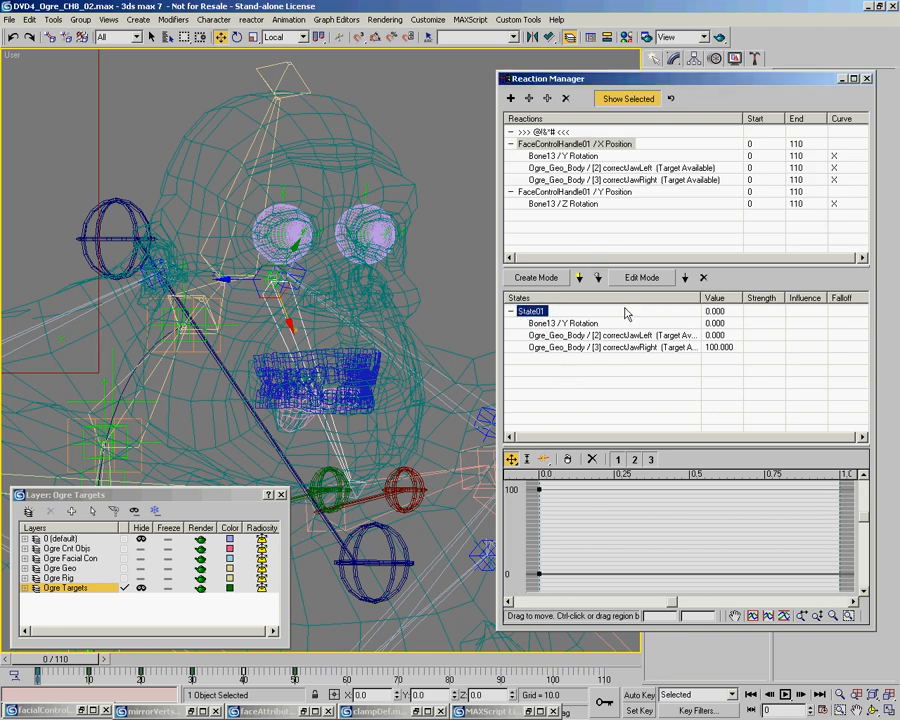
Check both masters' states and add the ogre body's correctJawOpen morph channel as a slave of the handle's Y Position master
click(566, 192)
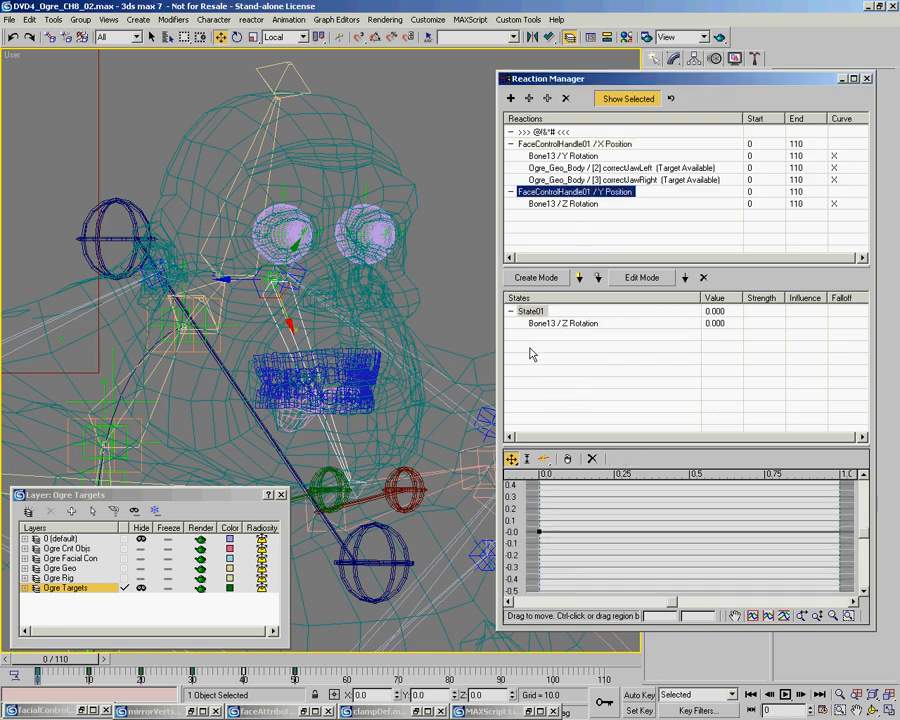
click(546, 146)
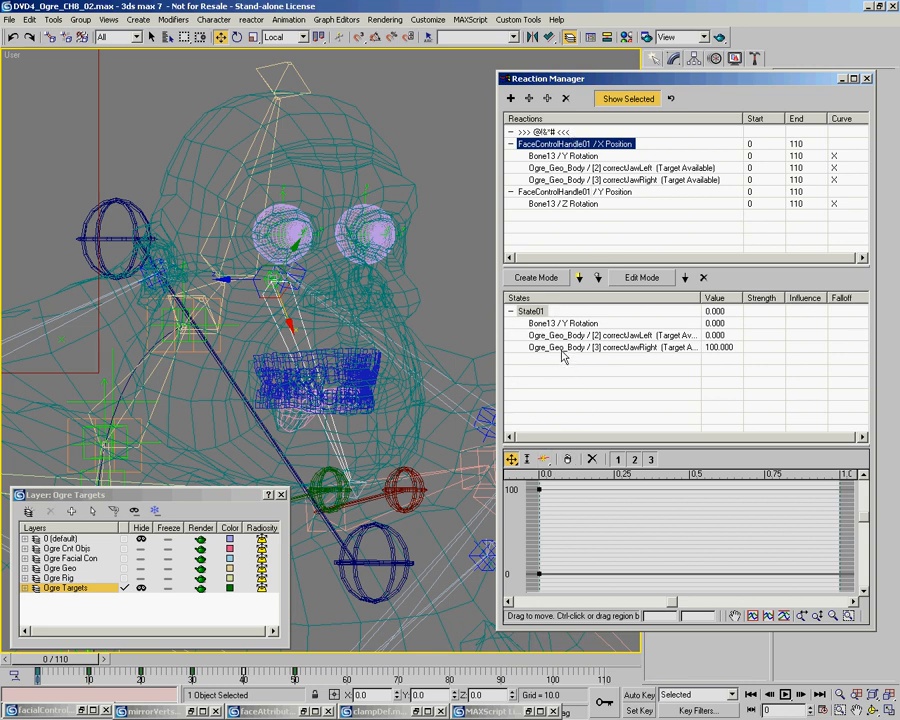
click(546, 157)
click(542, 145)
click(585, 192)
click(529, 98)
click(335, 170)
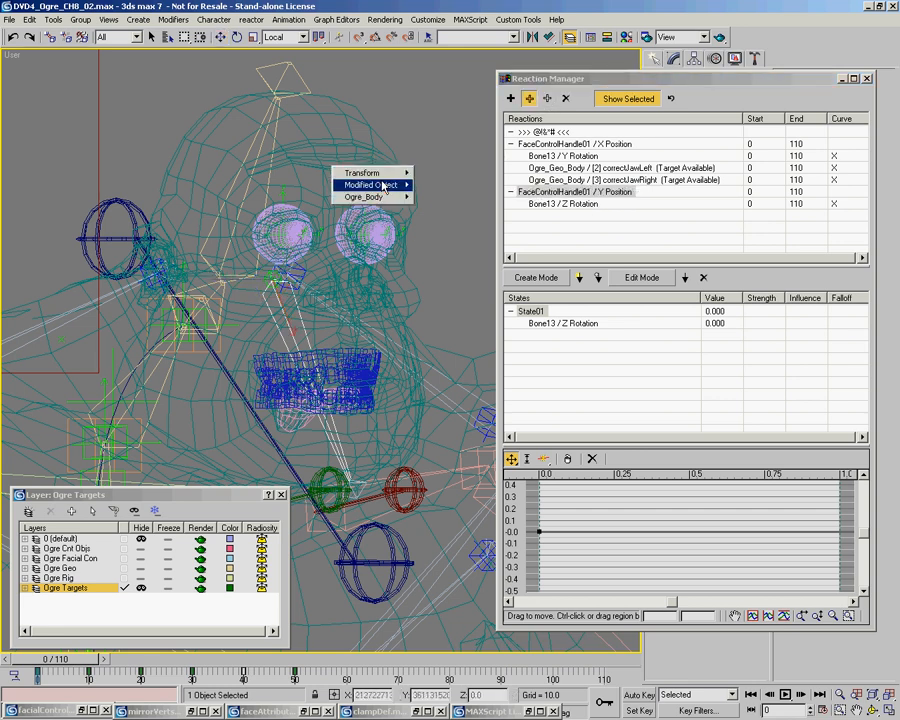
mouse_move(372, 185)
mouse_move(470, 208)
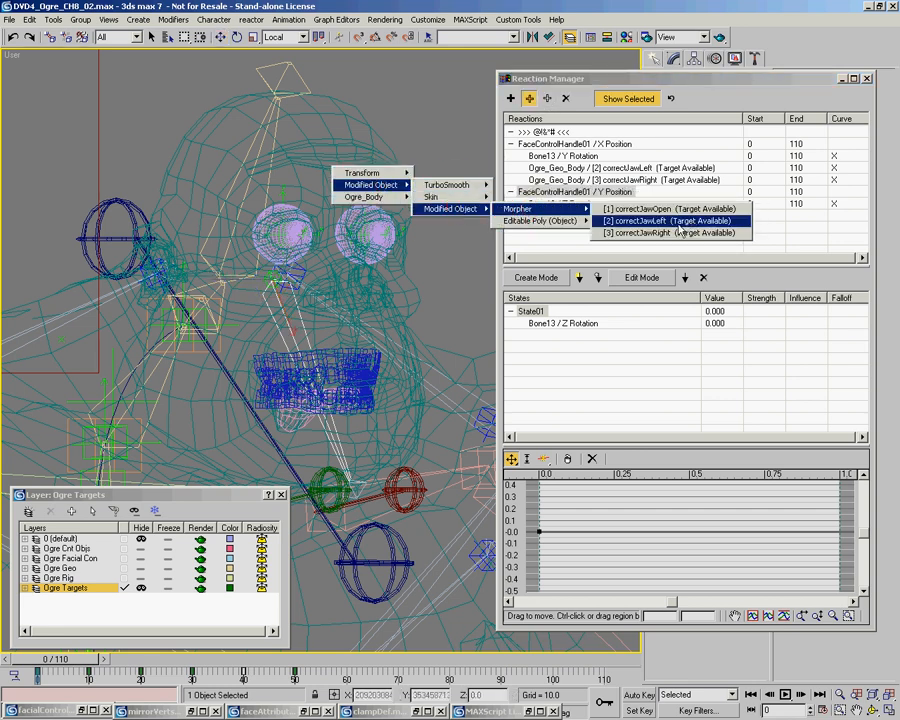
click(658, 209)
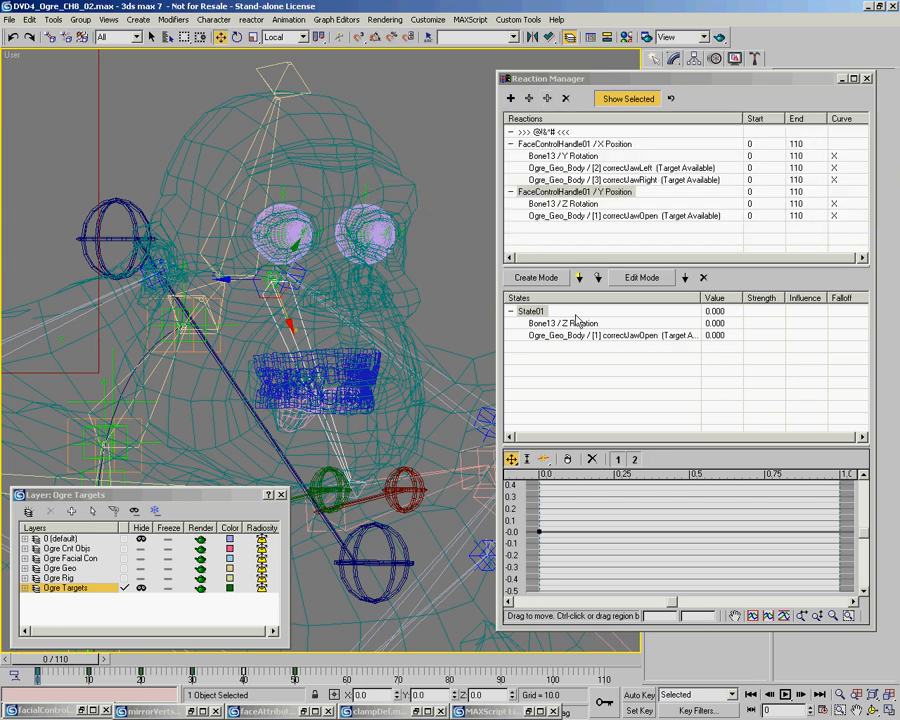
Move the Reaction Manager clear of the head and review the slave values in the X Position master's first state
drag(617, 84, 606, 75)
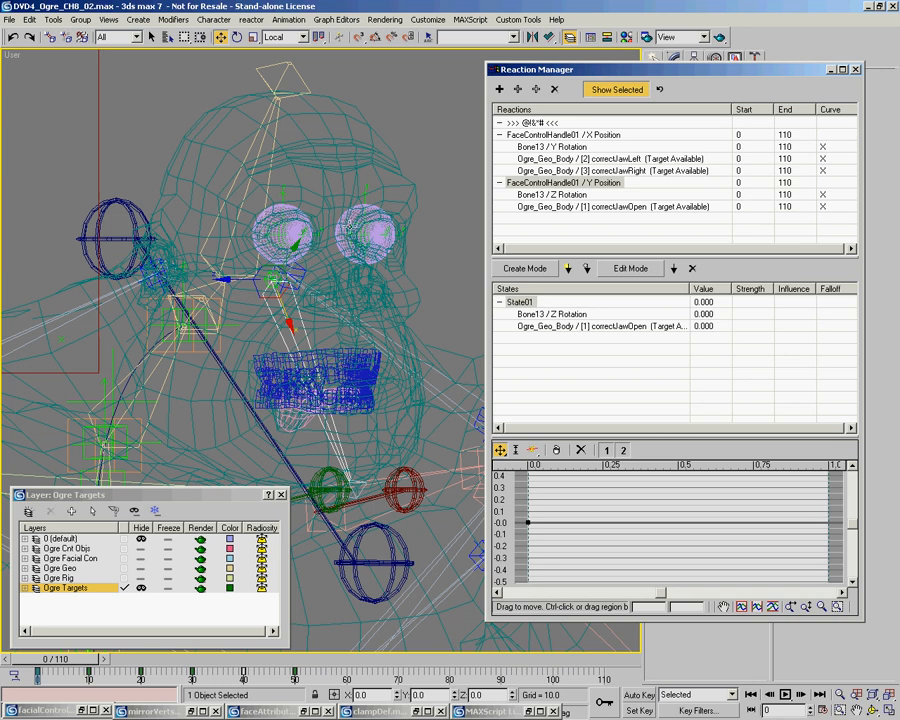
middle_drag(349, 214, 327, 226)
right_click(426, 209)
click(434, 217)
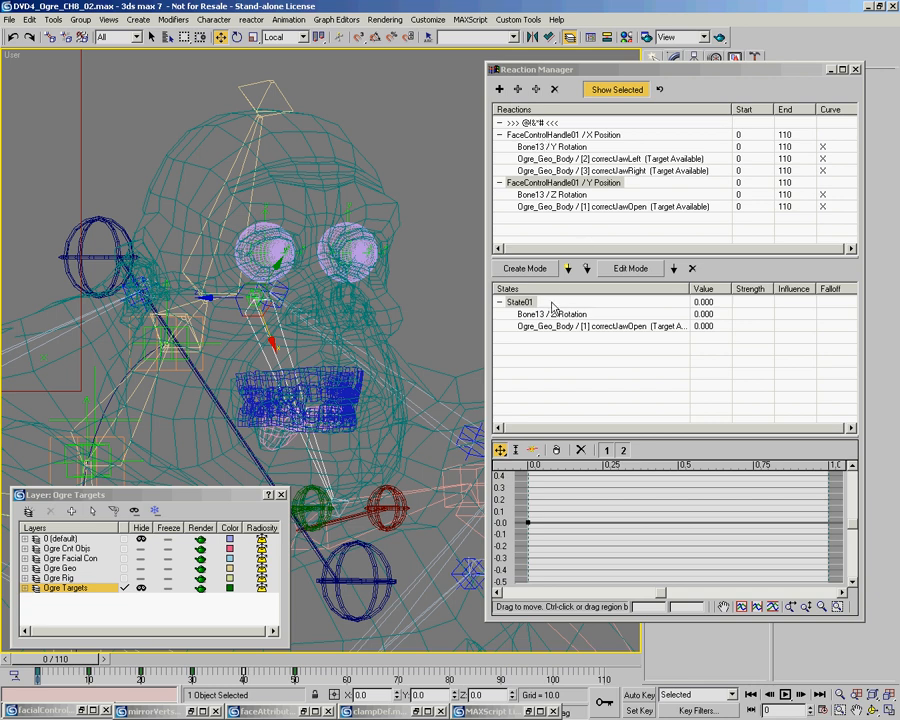
click(528, 136)
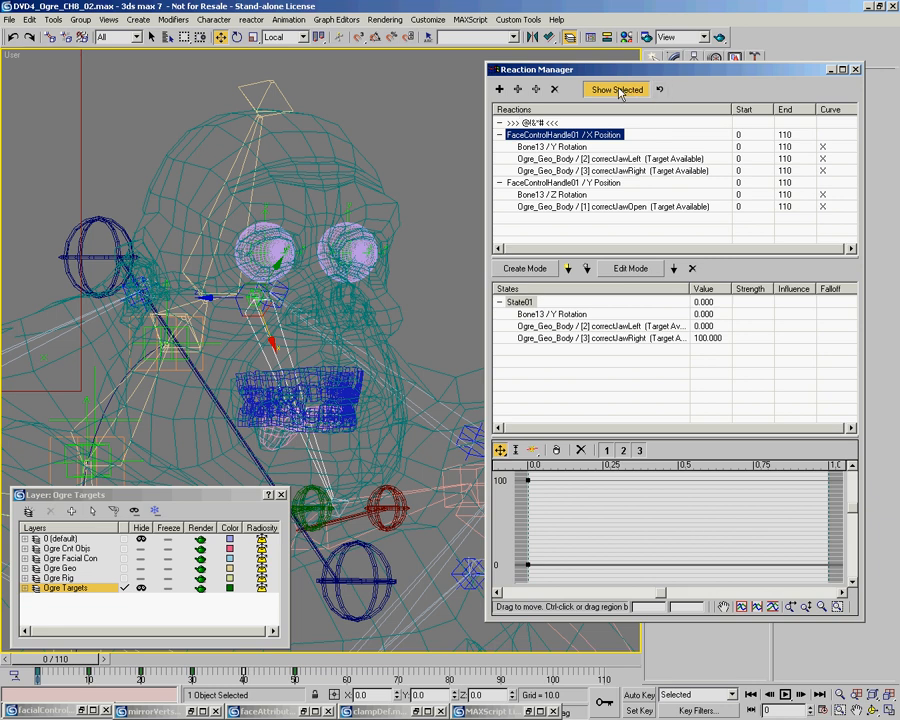
middle_drag(341, 238, 402, 227)
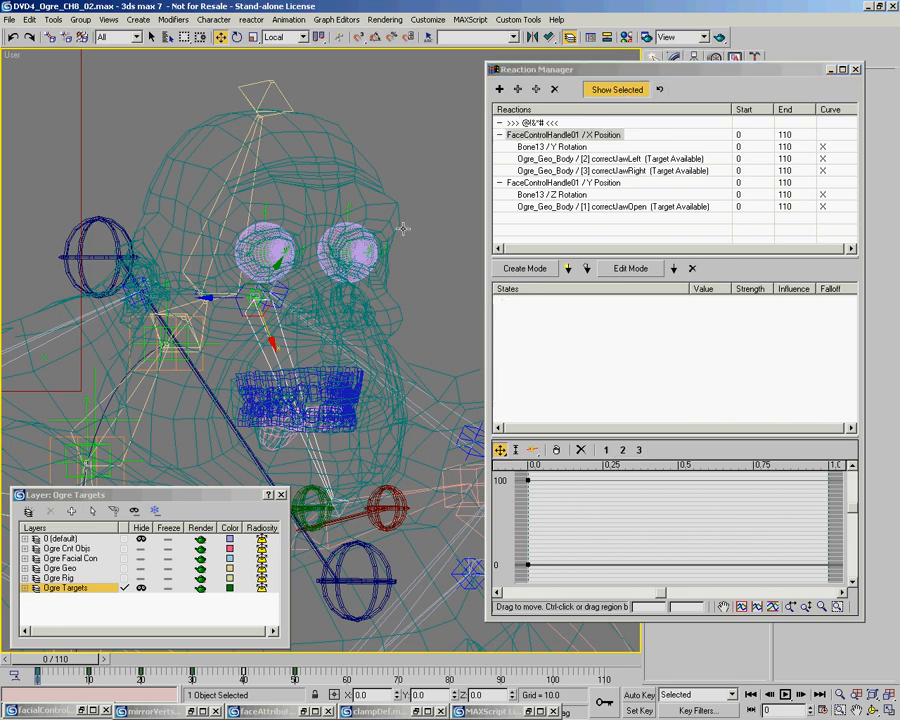
Move the Reaction Manager clear of the Jaw control and auto-key the Jaw handle at the top edge of its box on frame 10
click(803, 86)
drag(803, 86, 797, 85)
middle_drag(164, 308, 316, 288)
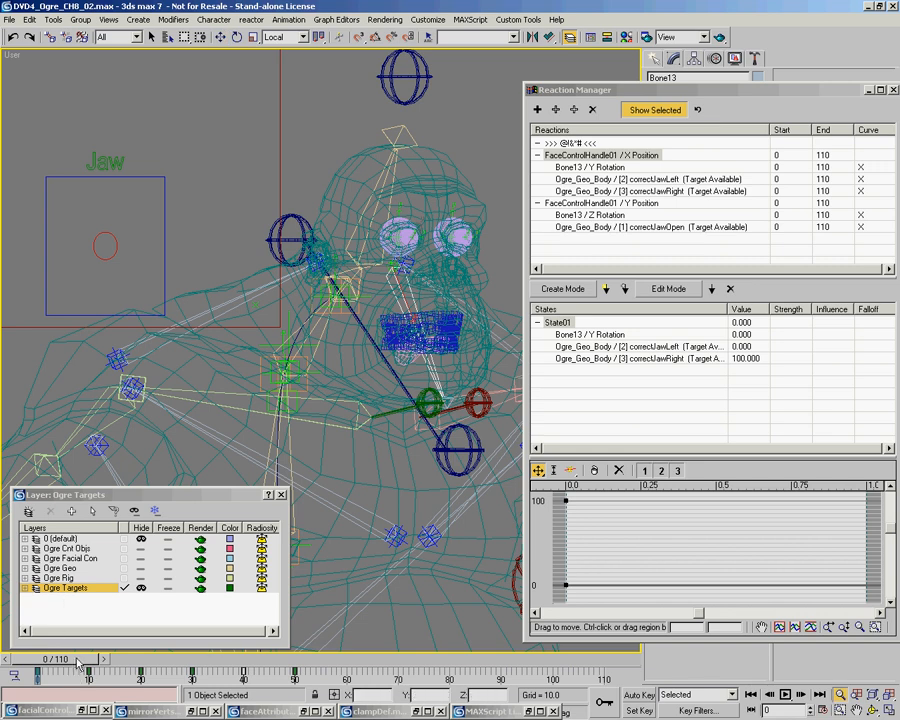
mouse_move(75, 662)
mouse_down()
mouse_move(128, 665)
mouse_move(62, 660)
mouse_up()
key(w)
click(115, 252)
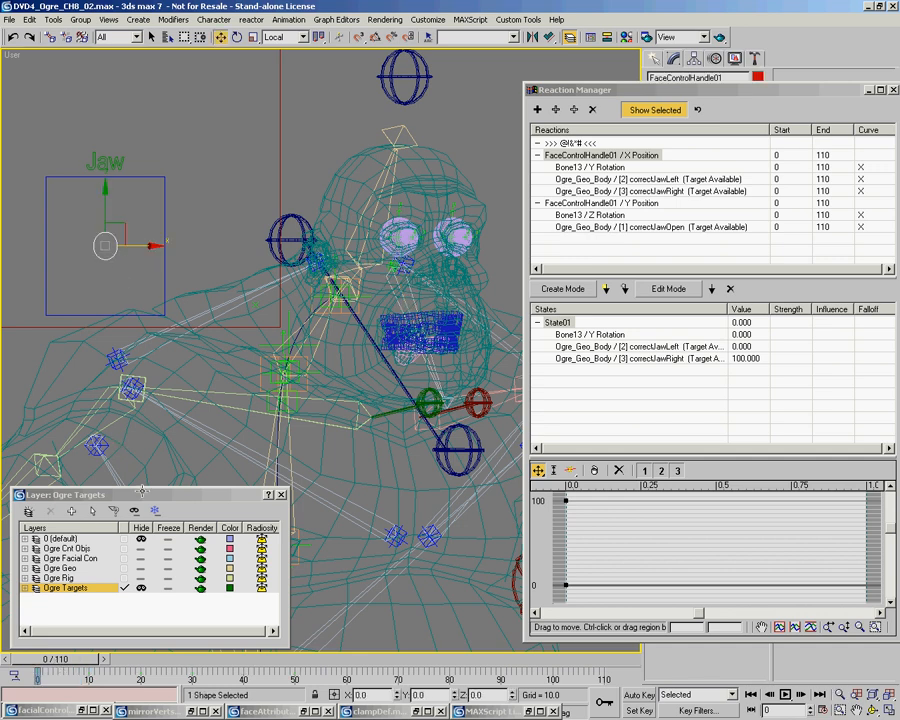
right_click(89, 684)
click(120, 664)
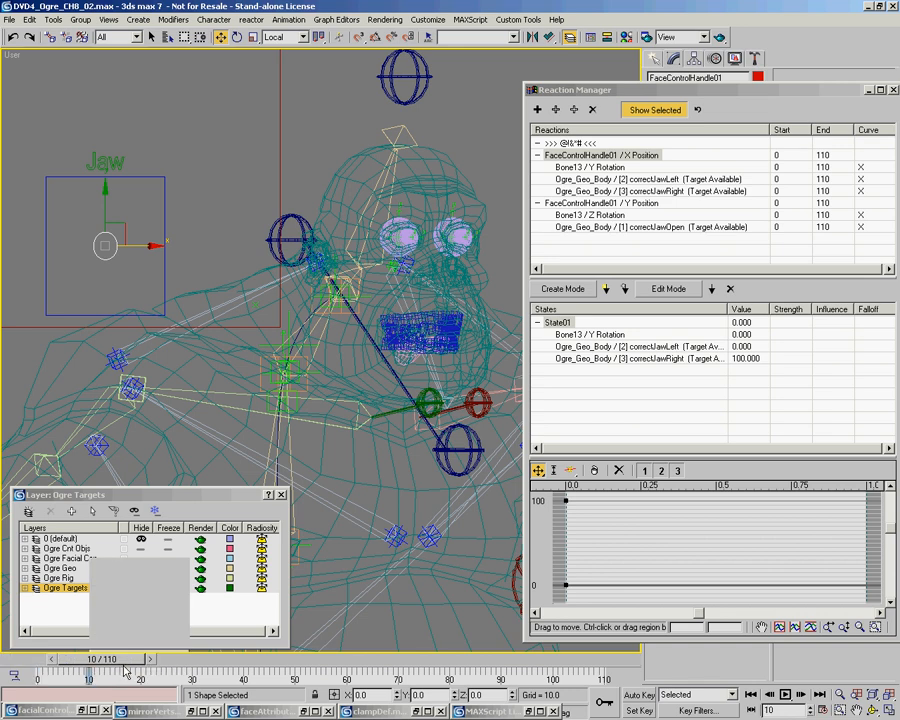
key(n)
drag(106, 213, 112, 90)
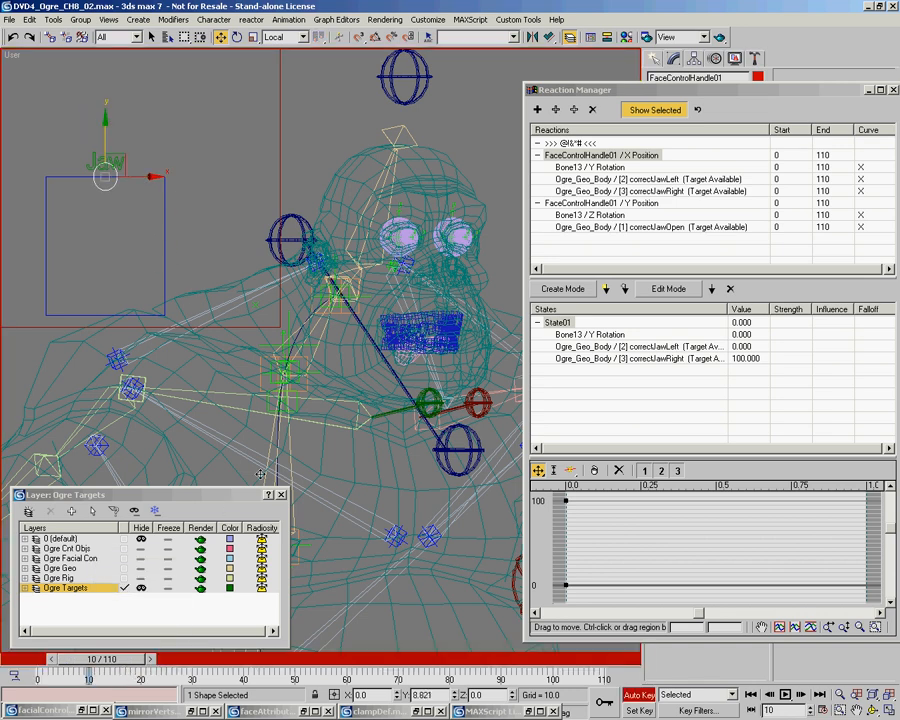
Key the Jaw handle at the bottom edge of its box on frame 20
right_click(143, 680)
click(190, 656)
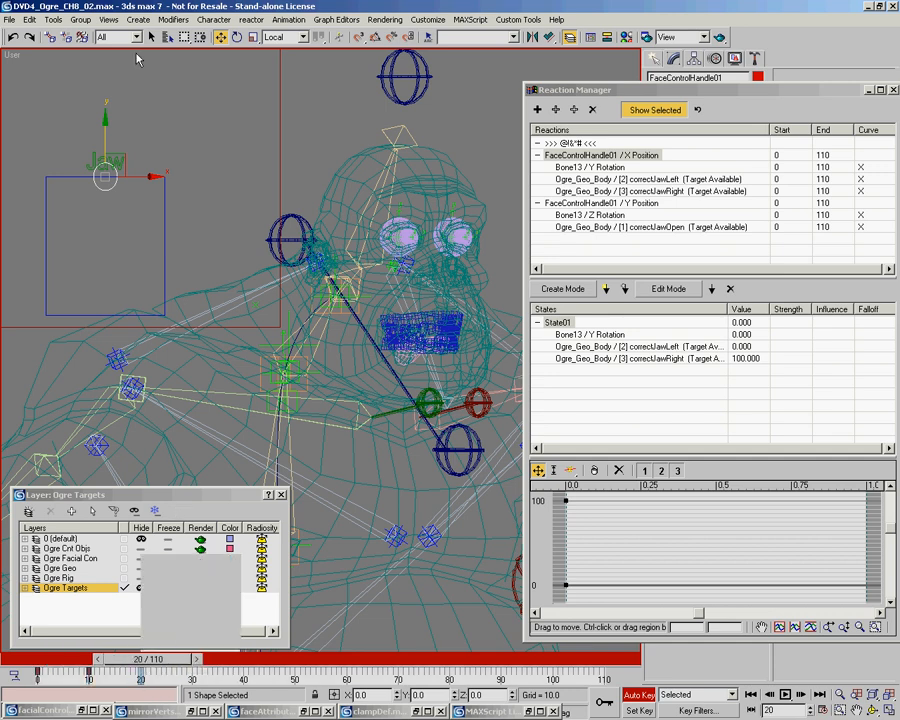
drag(104, 127, 108, 369)
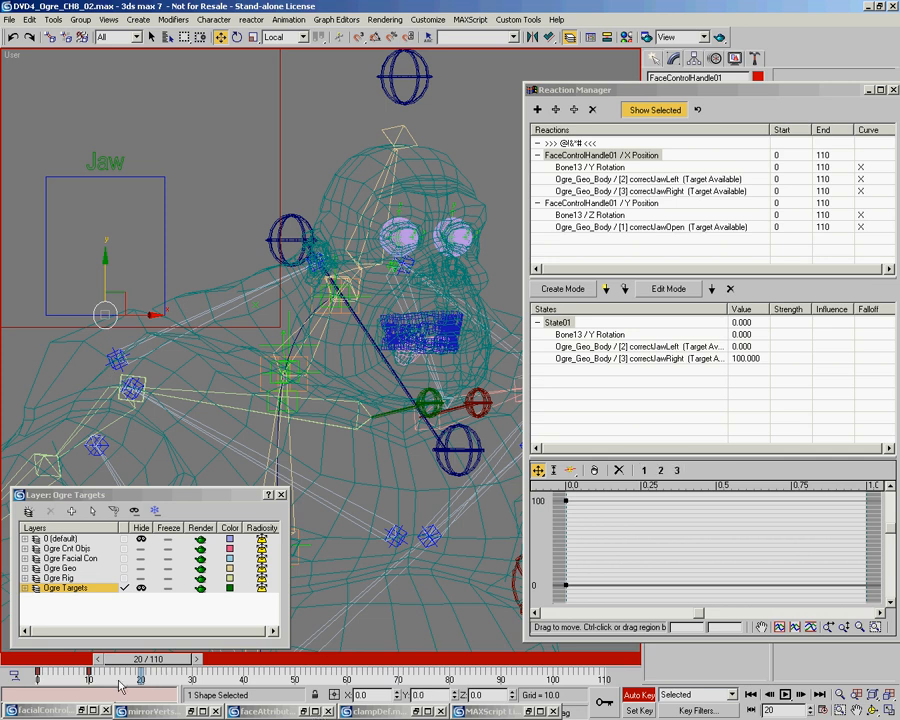
Key the Jaw handle at its box's left edge on frame 40 and right edge on frame 50, and return to frame 0
right_click(243, 673)
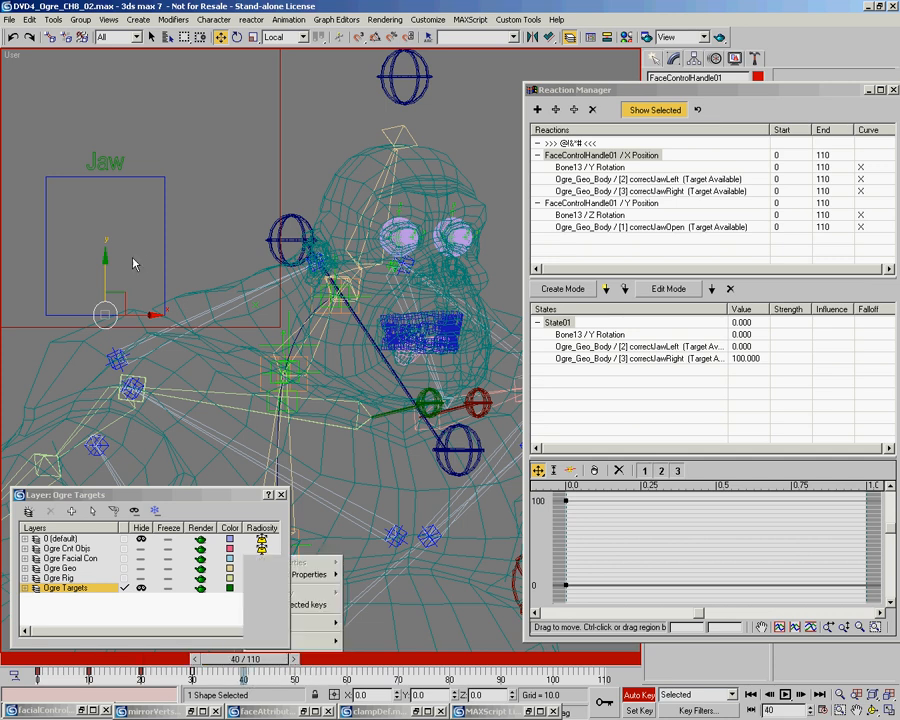
drag(55, 266, 48, 267)
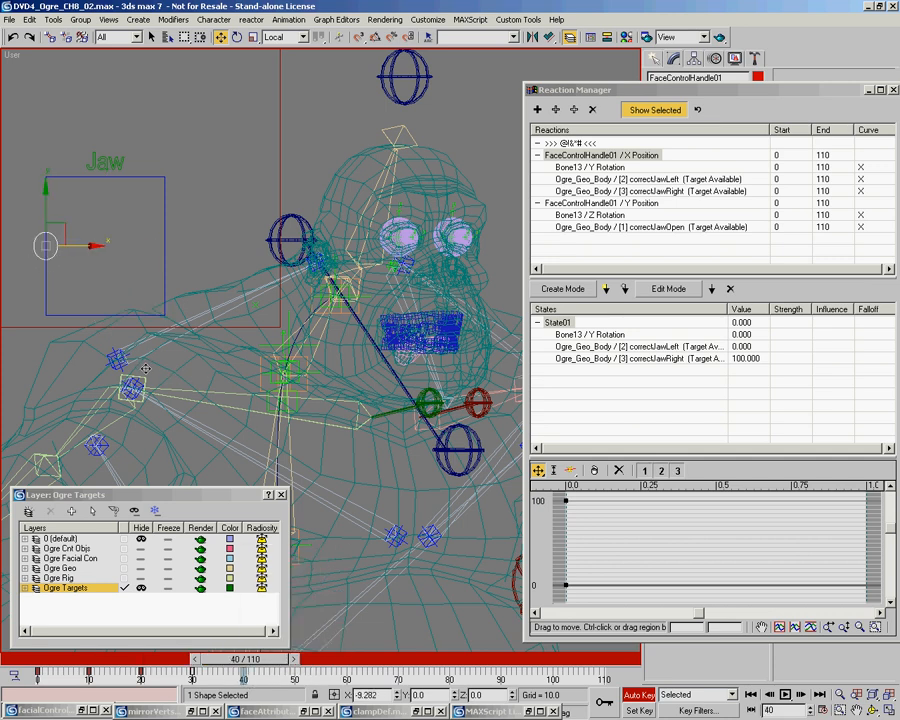
right_click(296, 678)
drag(86, 249, 278, 195)
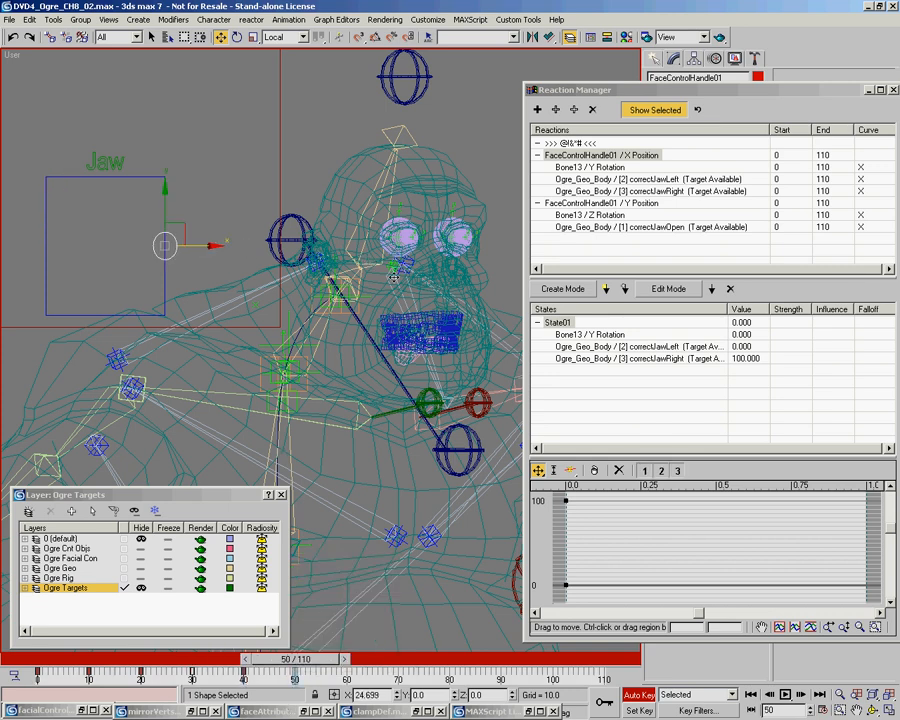
drag(246, 663, 25, 663)
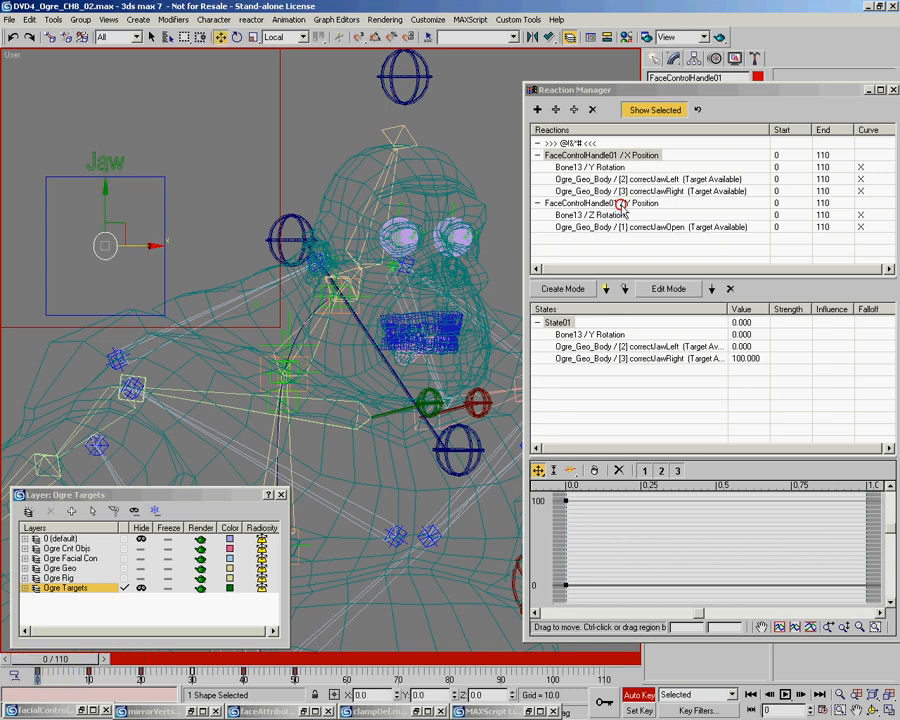
Choose the handle's Y Position master and, with Auto Key off, select the jaw bone Bone13 on frame 10
click(610, 203)
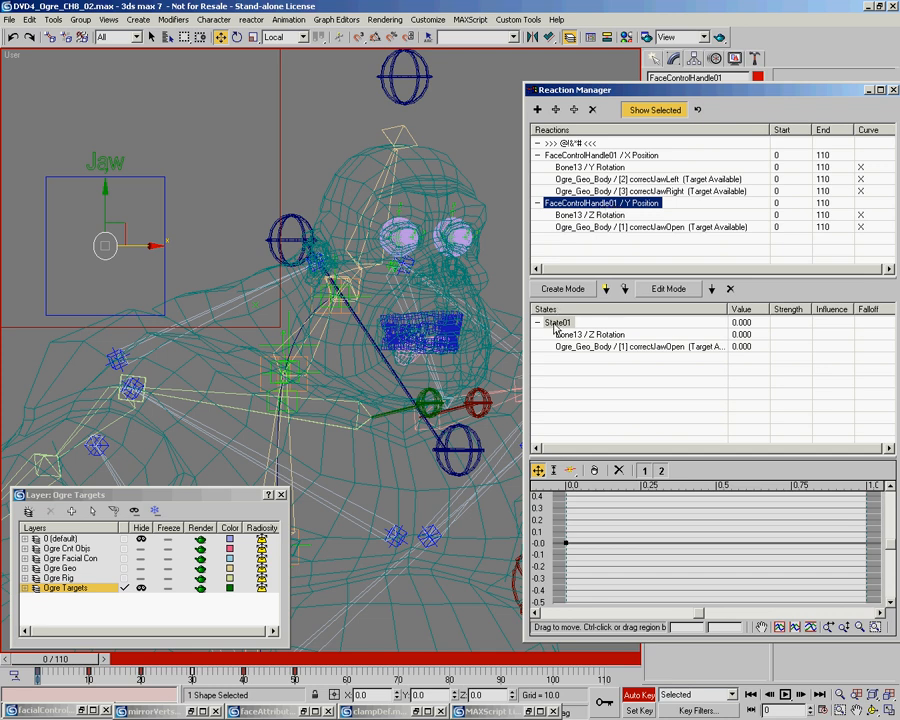
click(369, 280)
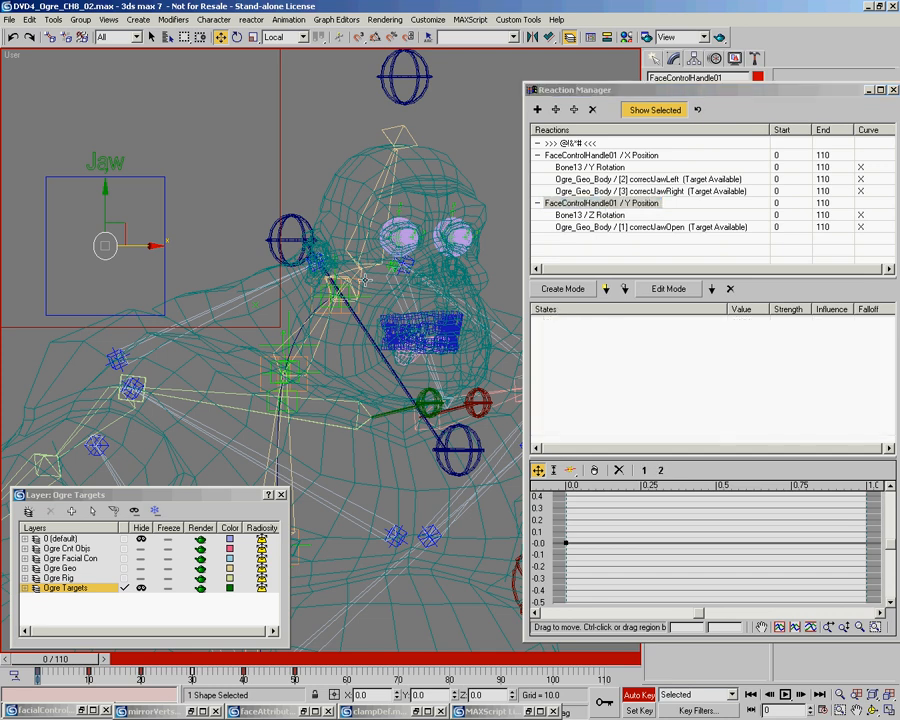
middle_drag(446, 272, 389, 263)
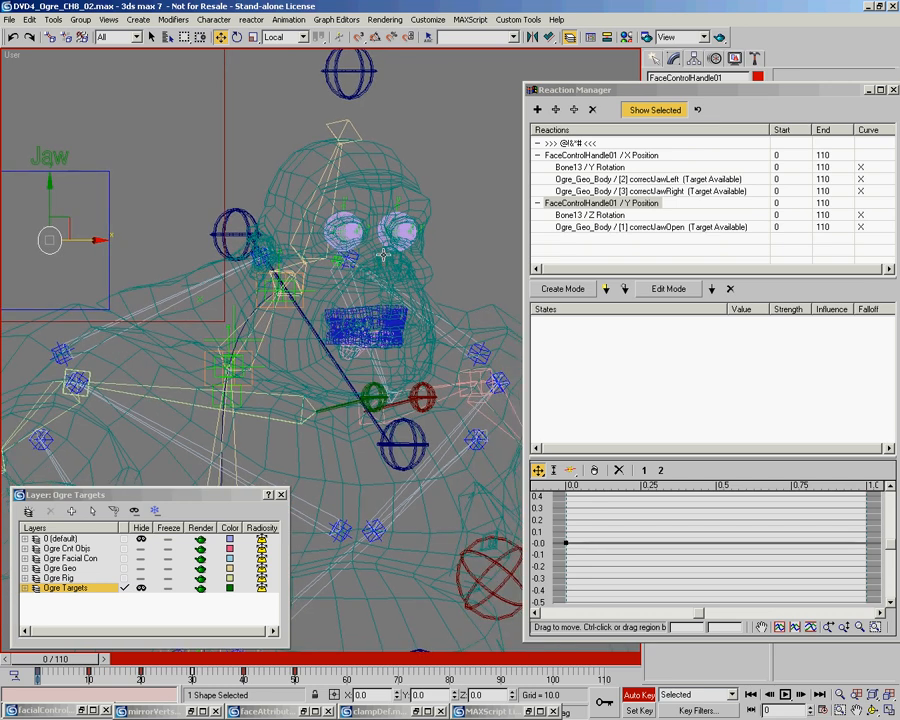
scroll(383, 255, up, 2)
middle_drag(203, 369, 223, 363)
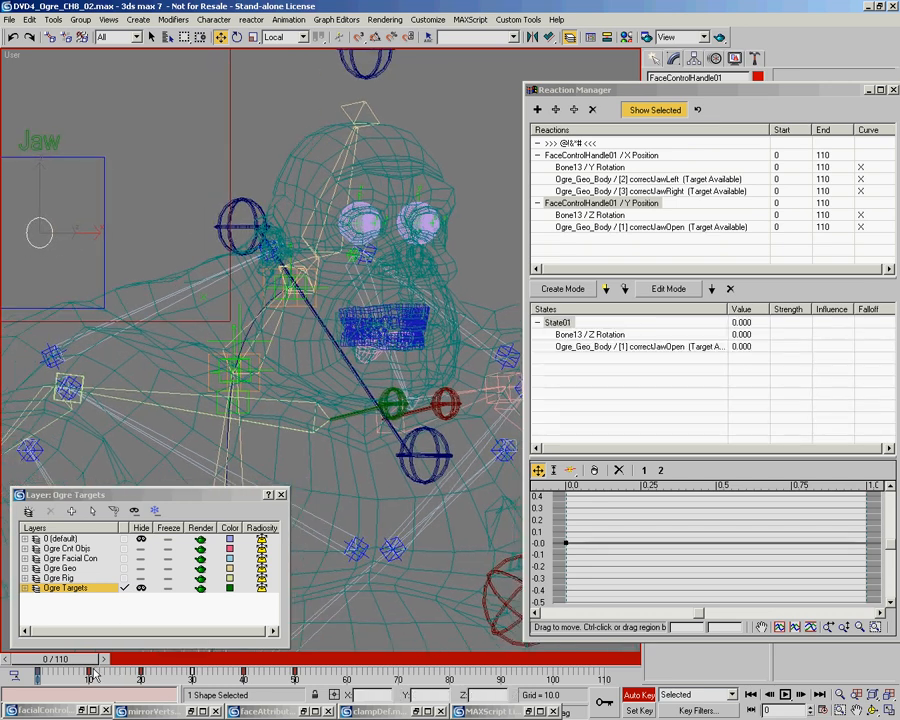
right_click(88, 671)
click(97, 658)
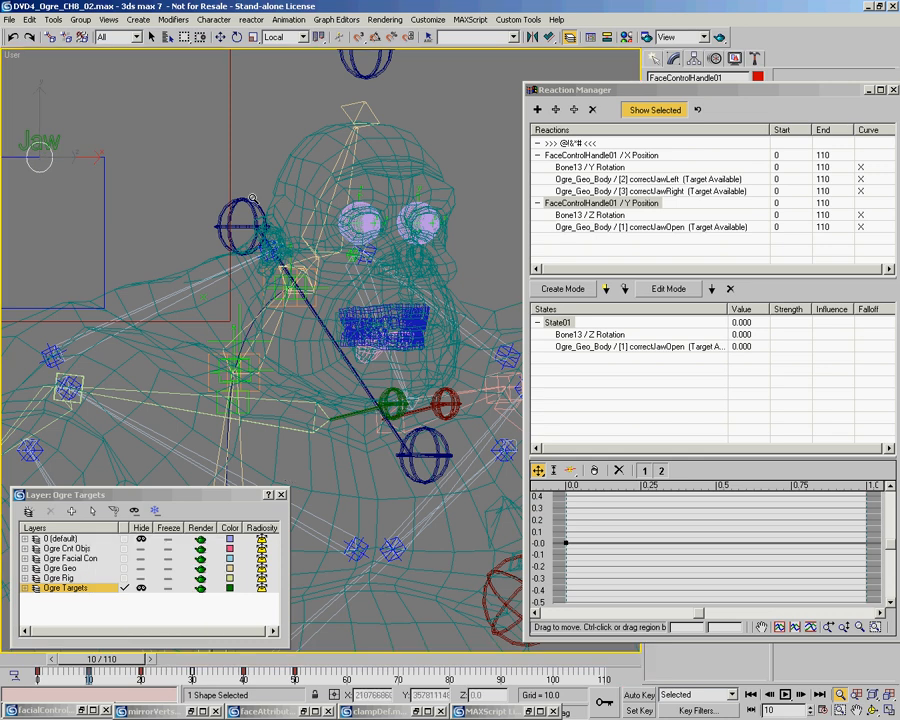
key(w)
click(363, 291)
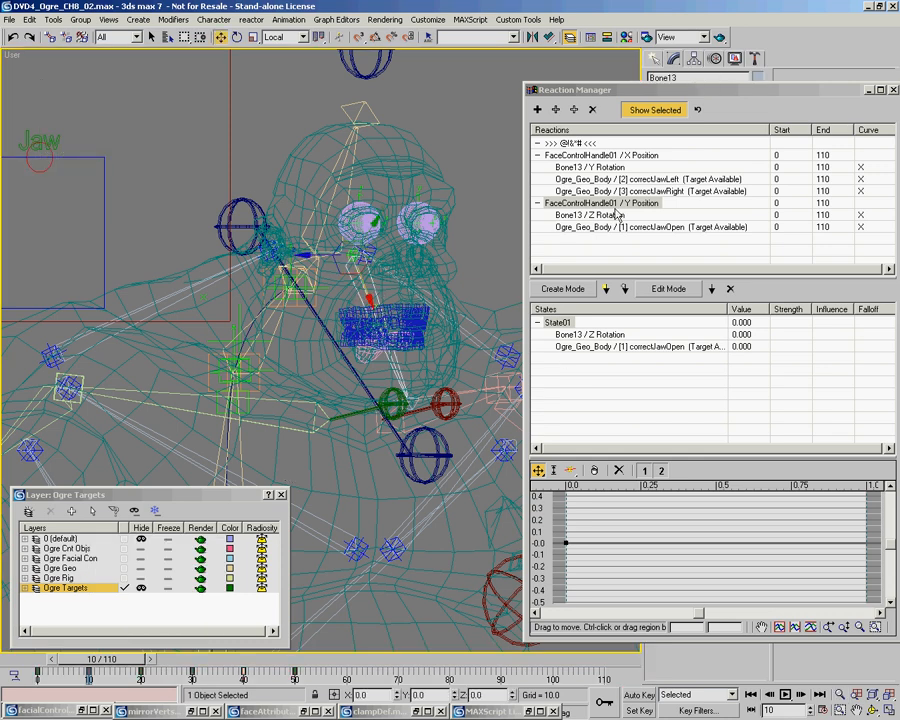
In Create Mode, rotate the jaw bone about 15.46 degrees on local Z to close the mouth, and create a state from that pose
click(566, 289)
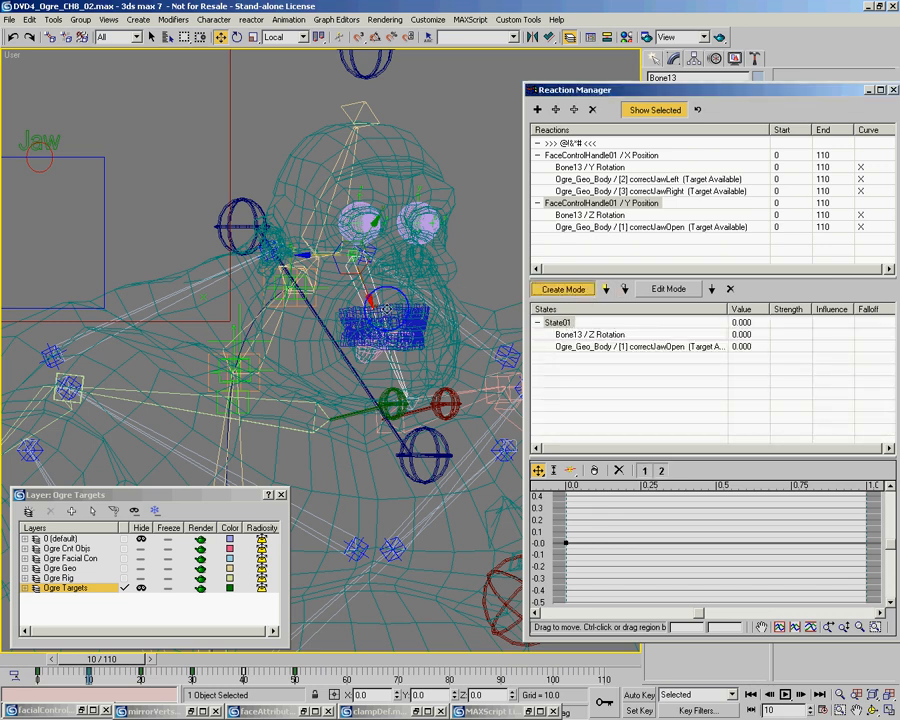
right_click(490, 318)
click(411, 350)
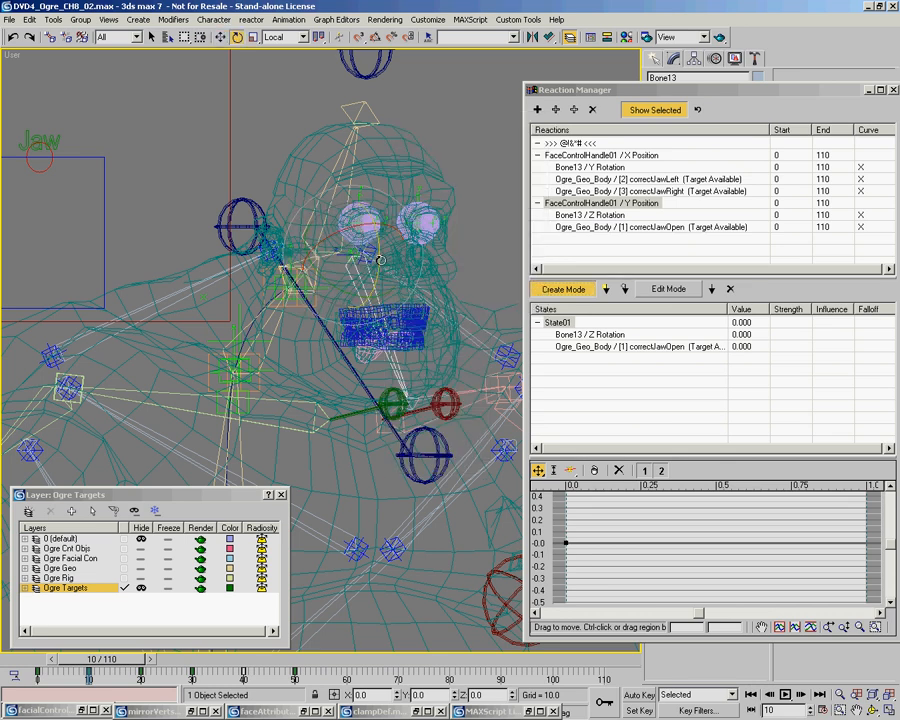
key(F3)
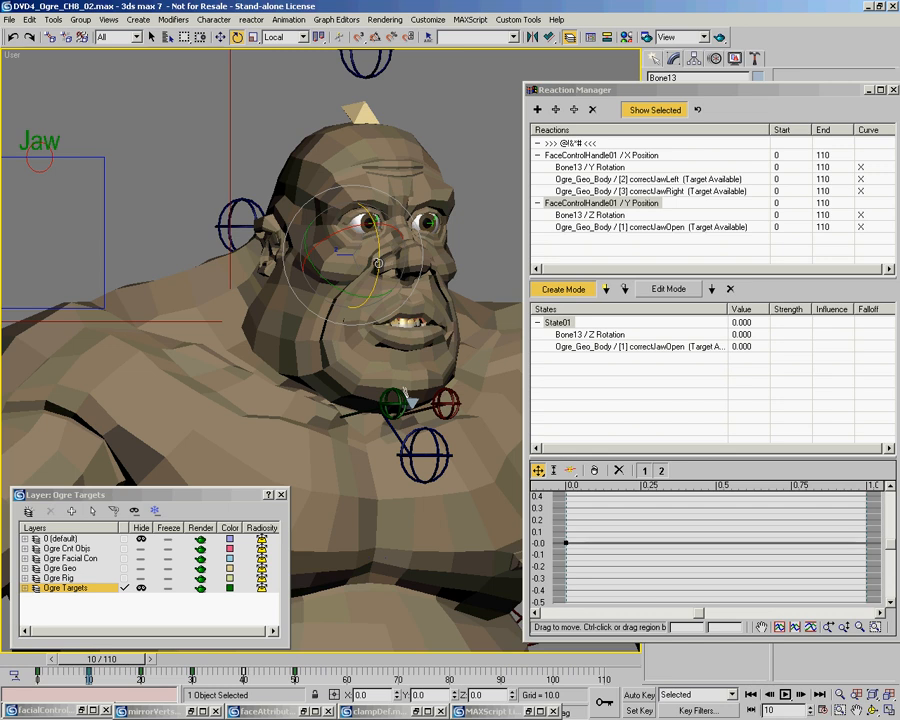
drag(380, 261, 385, 241)
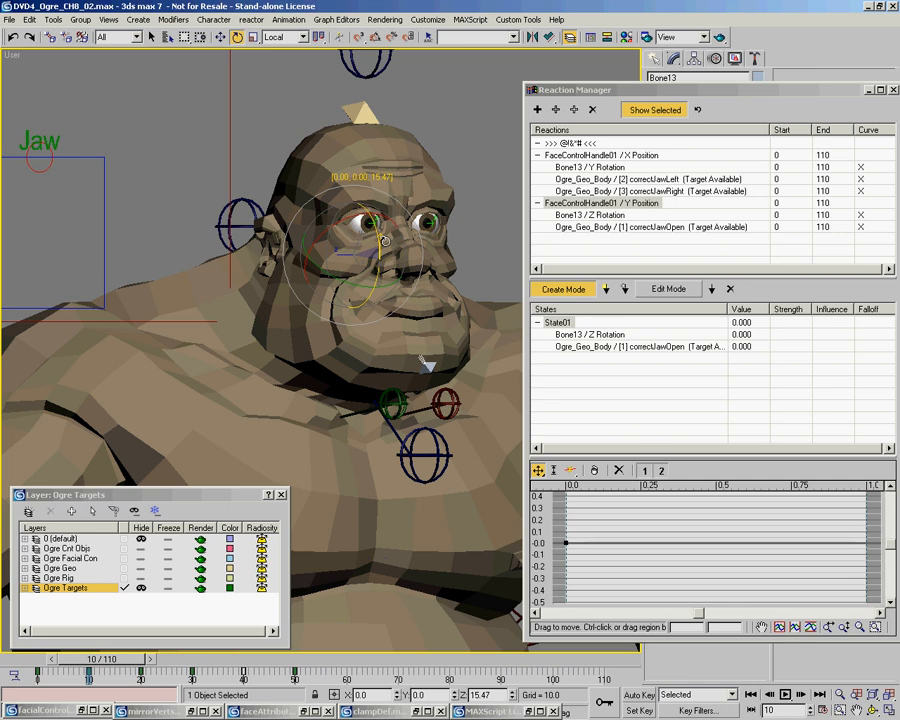
drag(385, 241, 386, 241)
drag(386, 241, 386, 241)
click(607, 289)
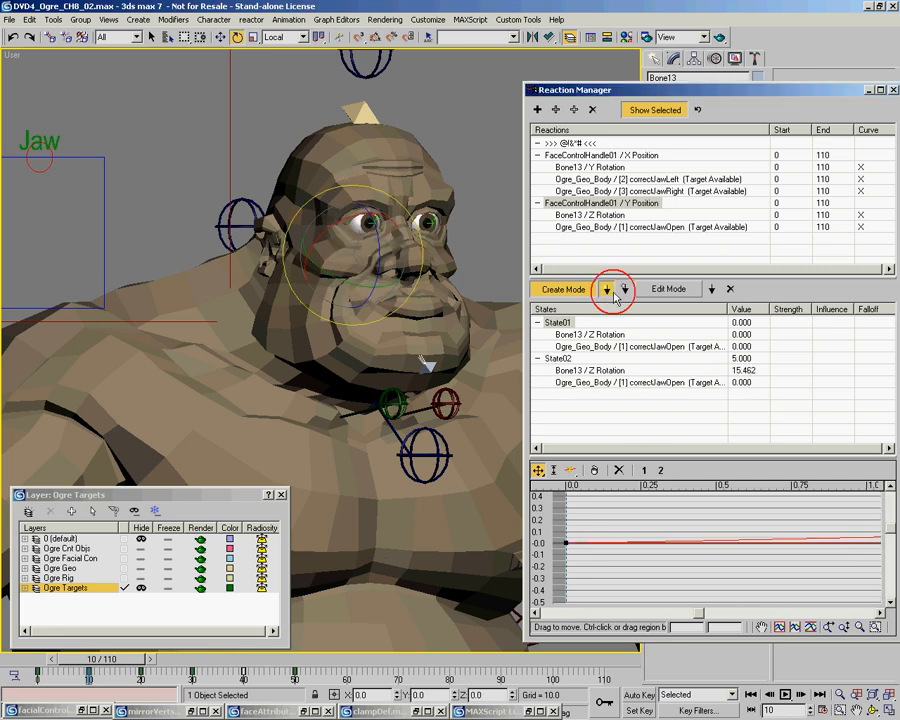
click(577, 293)
click(577, 290)
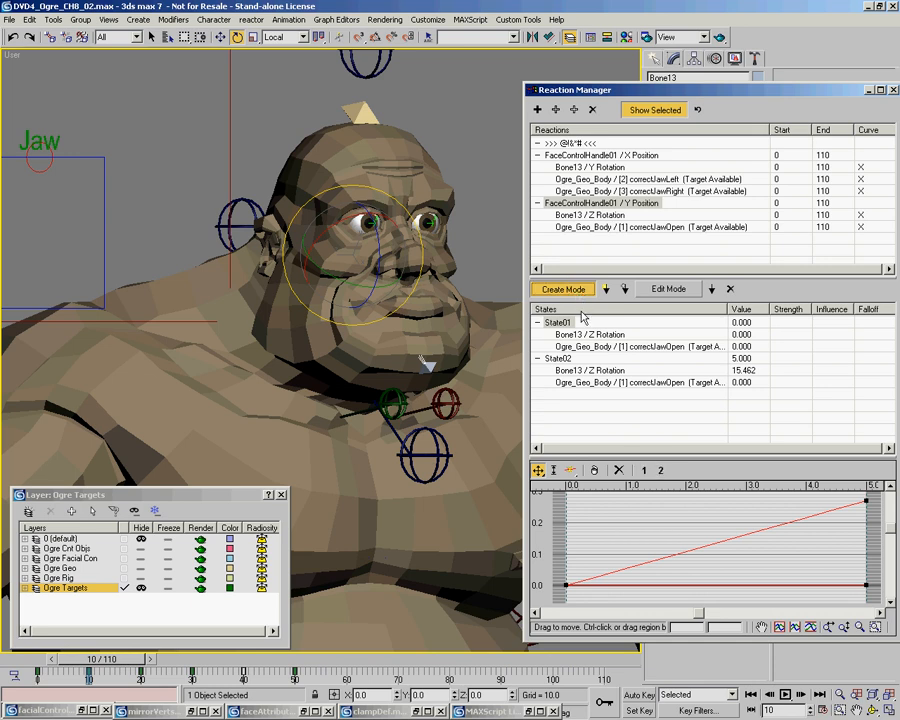
Return to frame 0 and test the jaw reaction by moving the Jaw handle vertically, cancelling the move
drag(100, 668, 38, 665)
key(e)
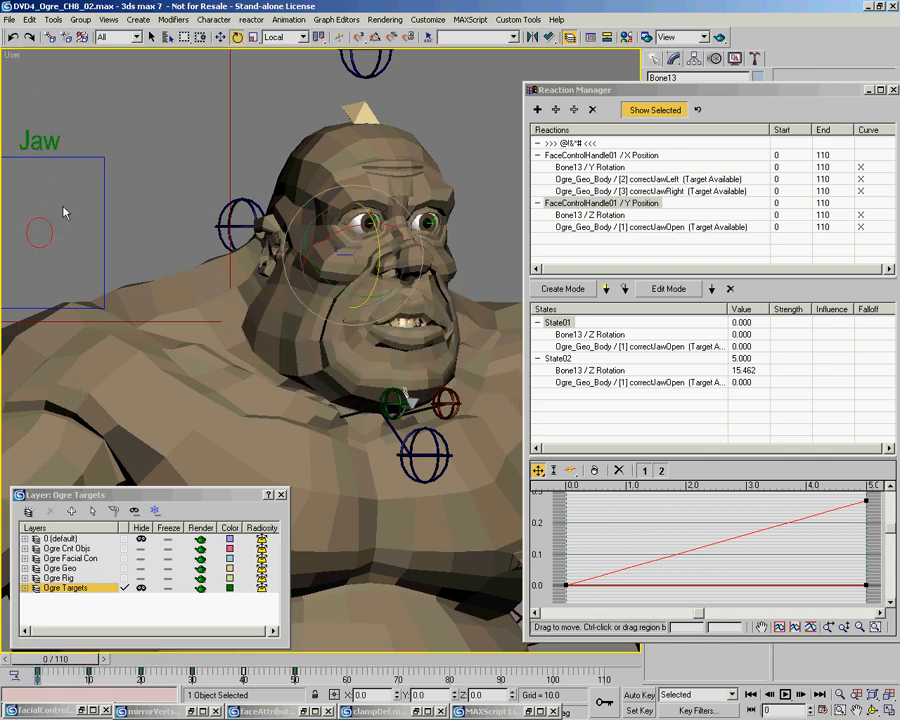
click(49, 242)
right_click(64, 240)
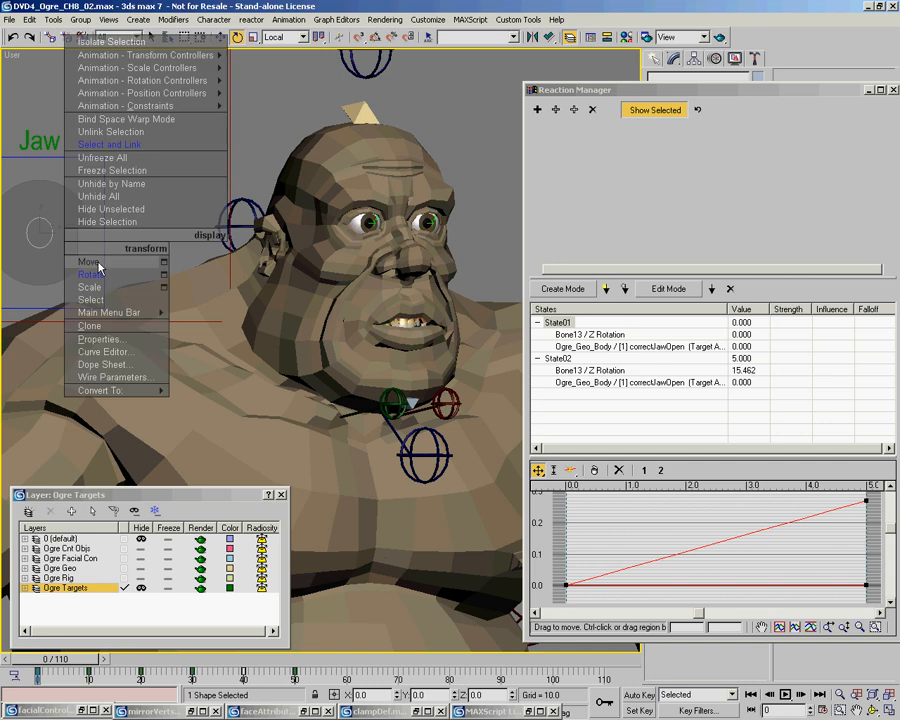
click(80, 259)
drag(40, 201, 68, 277)
right_click(68, 277)
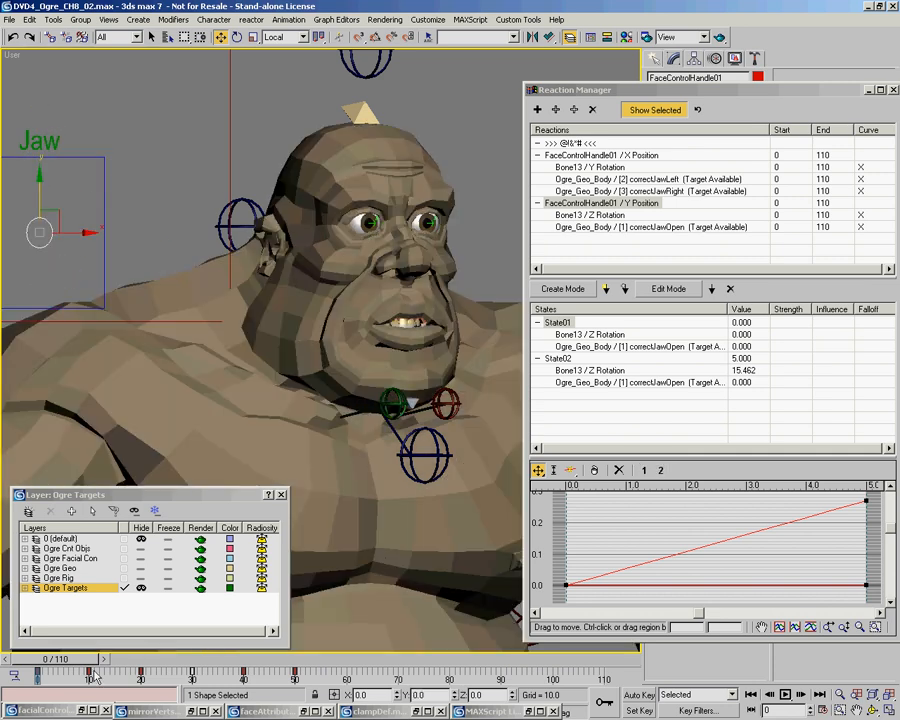
On frame 20 in Create Mode, rotate the jaw bone about -22.78 degrees on local Z to open the mouth
right_click(140, 672)
click(171, 656)
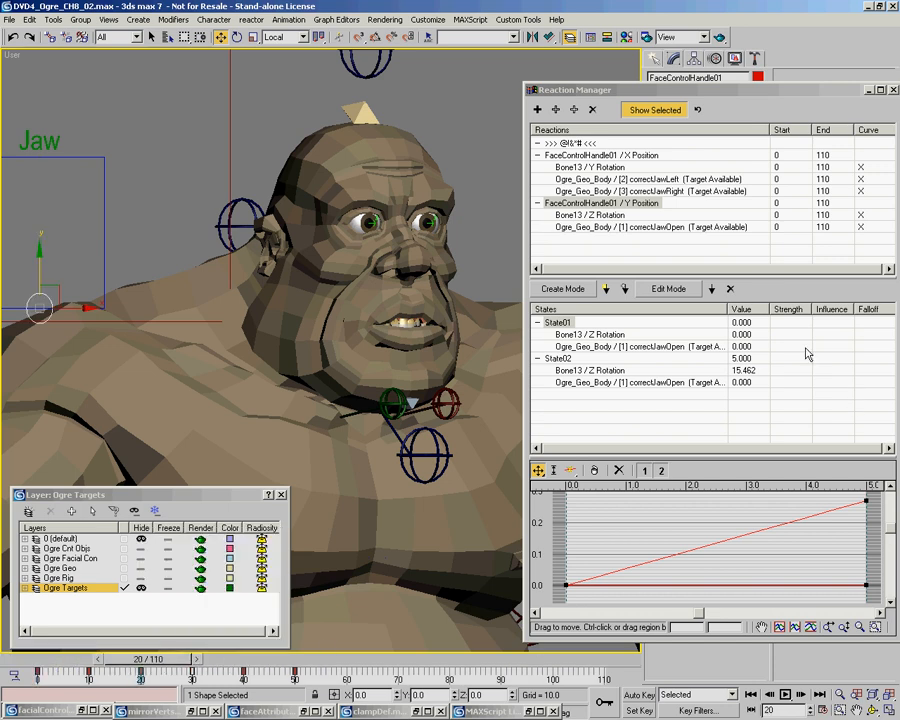
click(557, 289)
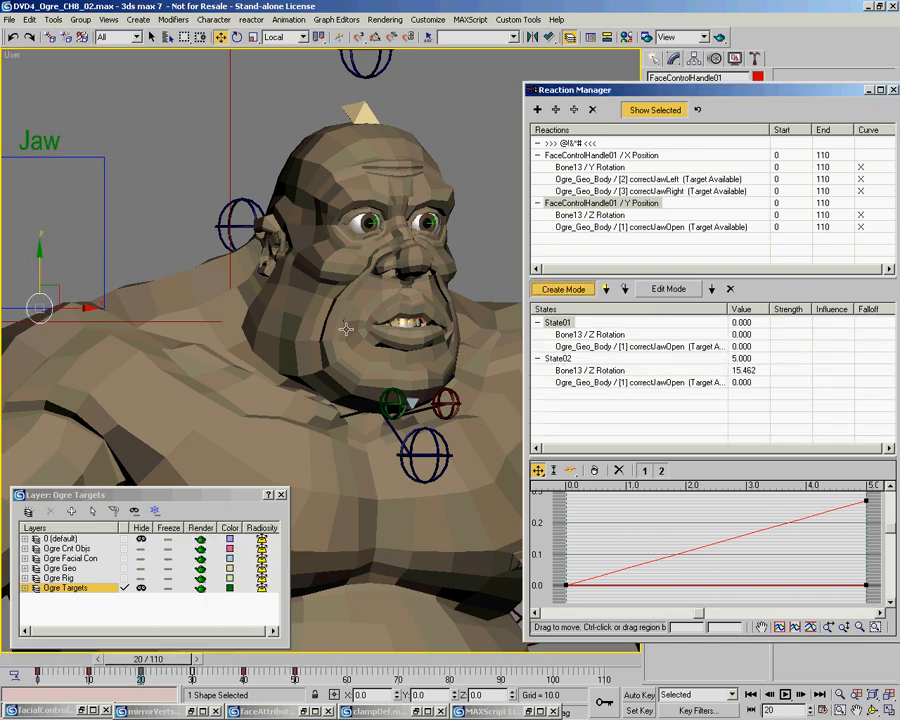
key(F3)
middle_drag(373, 313, 361, 299)
click(388, 308)
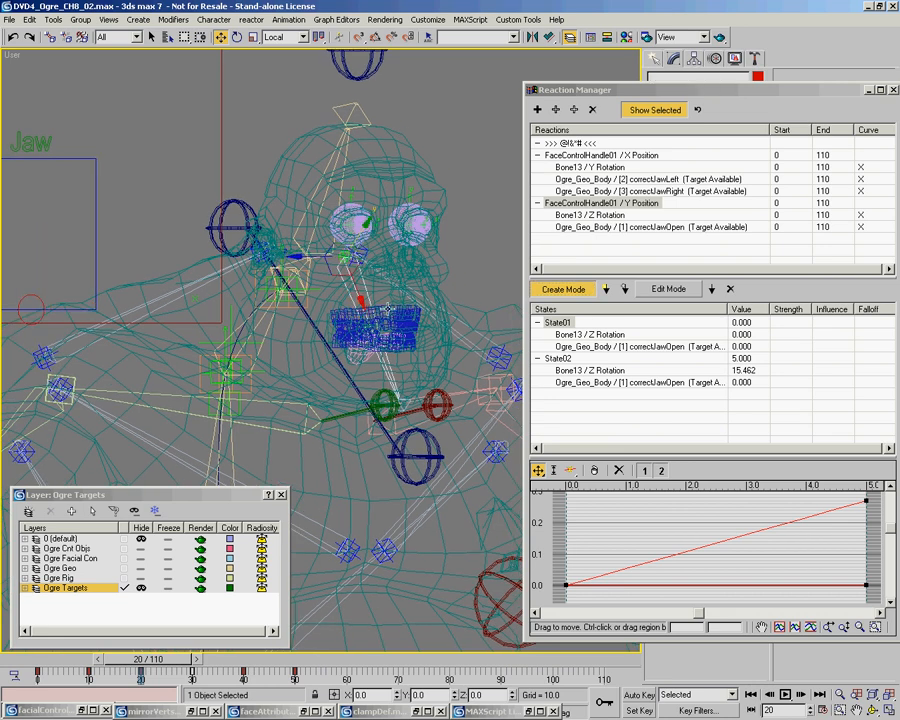
key(F3)
right_click(410, 318)
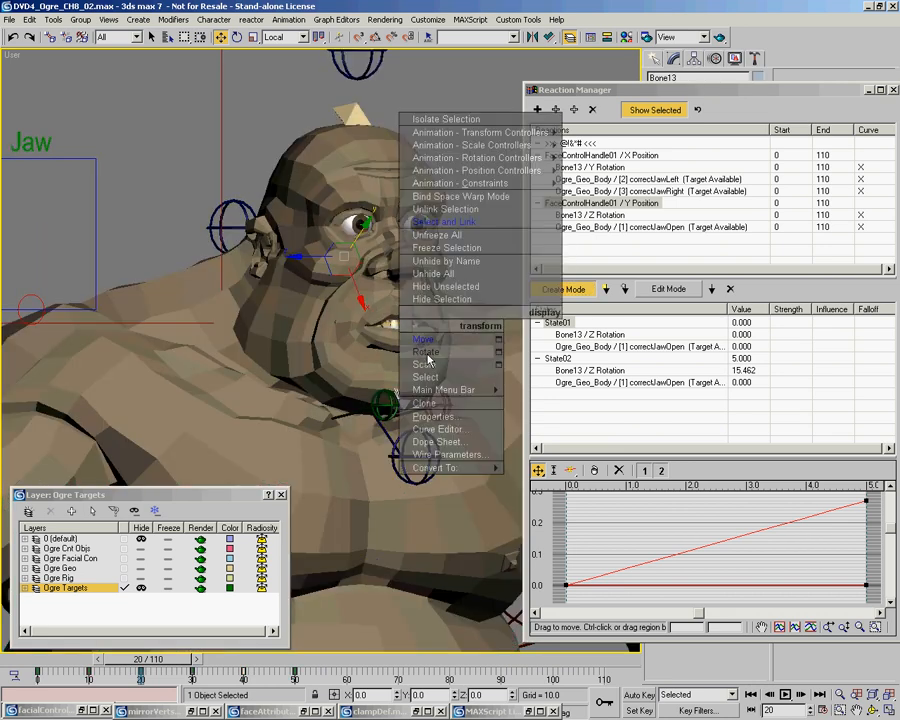
click(427, 354)
drag(372, 249, 372, 280)
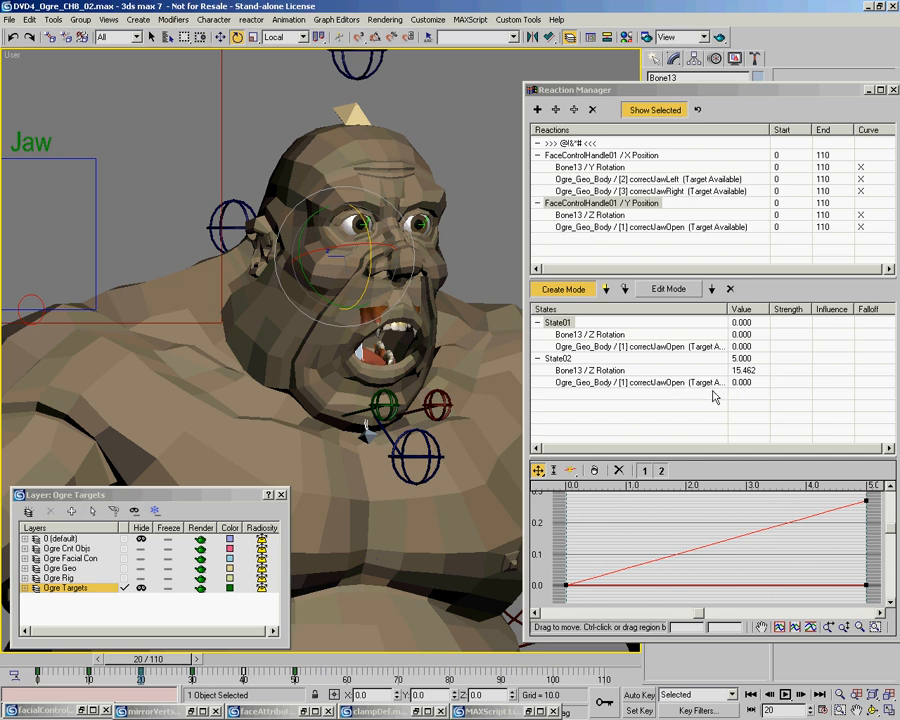
Try a correctJawOpen value of 100 in State02, and reset it to 0
drag(738, 384, 838, 350)
click(754, 384)
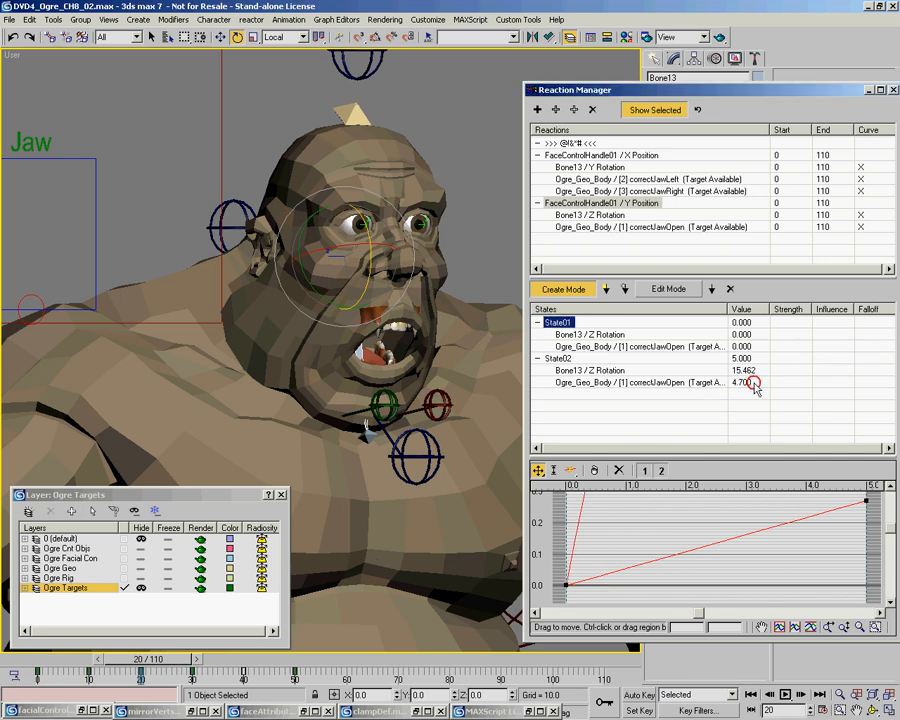
text(100)
key(Return)
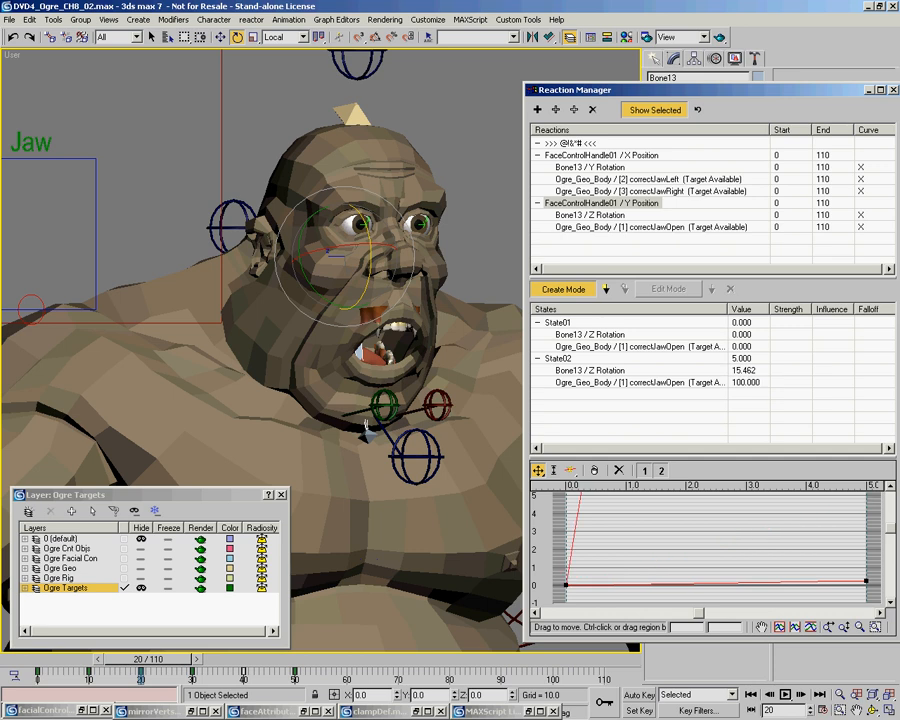
click(745, 383)
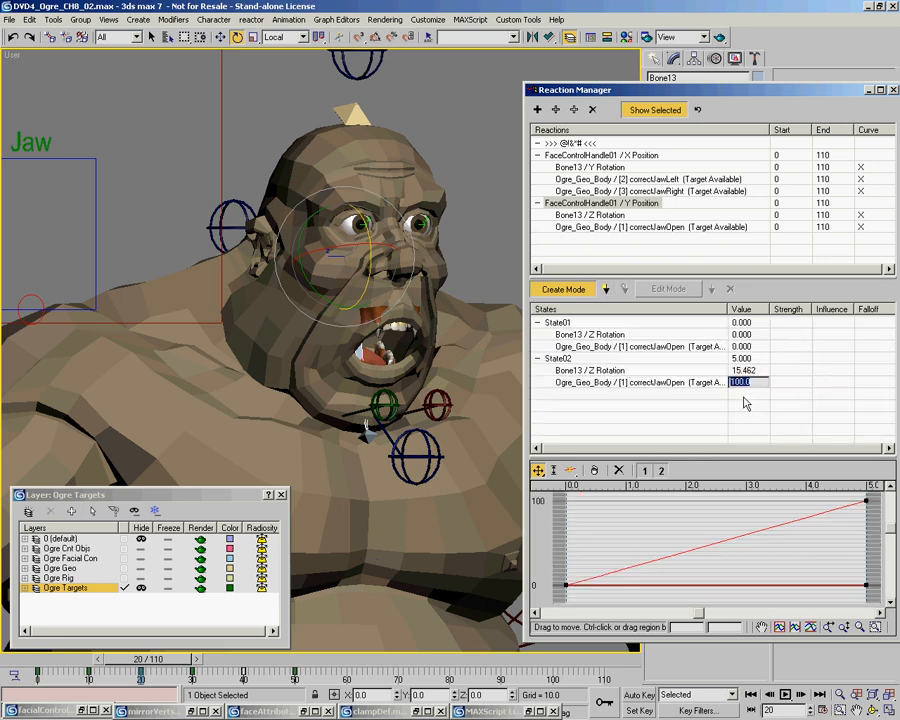
text(0)
key(Return)
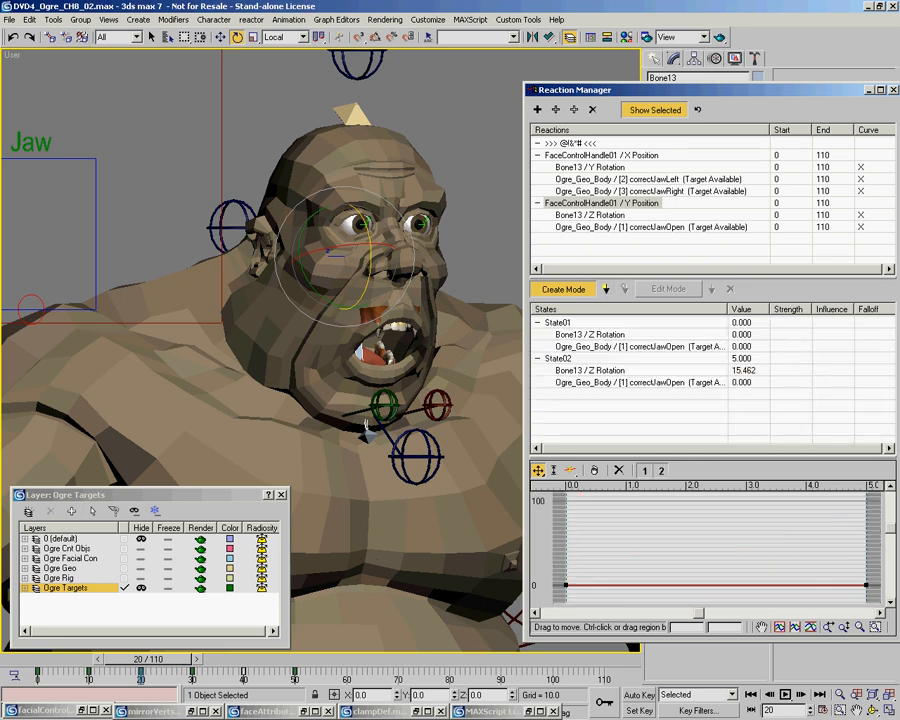
Create a Y Position state from the open-jaw pose with the handle at the bottom of its box
click(606, 289)
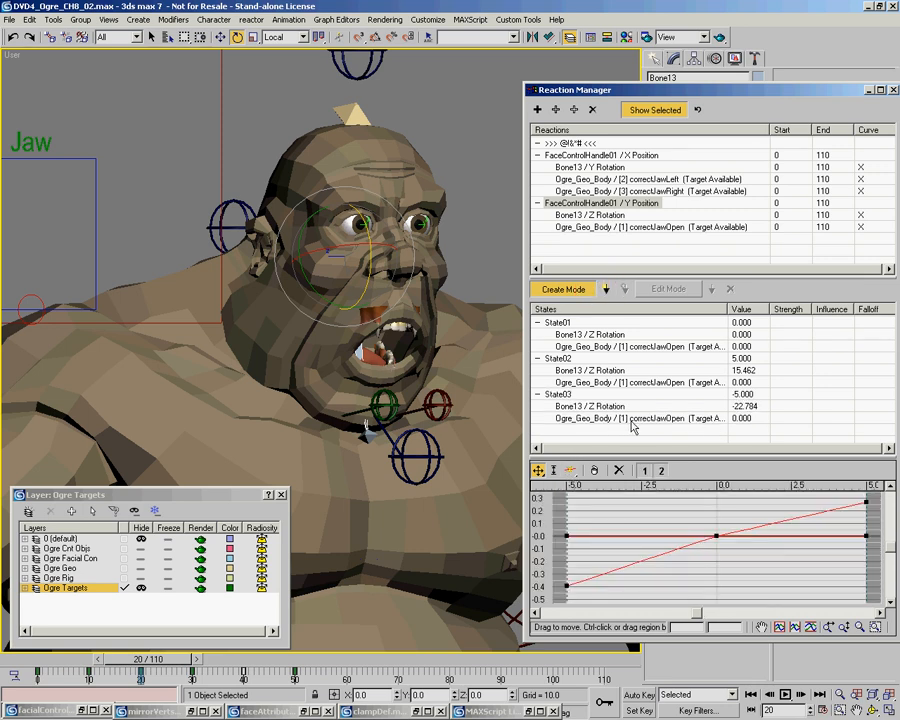
Set the correctJawOpen morph value in State03 of the Y Position reaction to 100
double_click(750, 420)
text(0.1)
key(Return)
text(100)
key(Return)
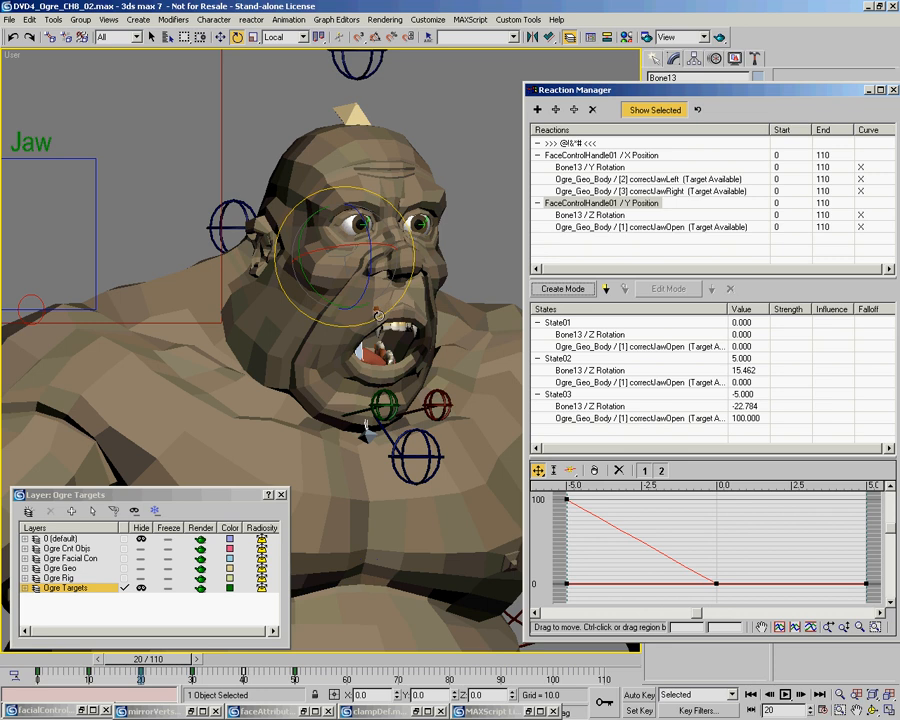
Select the Jaw handle with the Move tool and go to frame 30
click(38, 298)
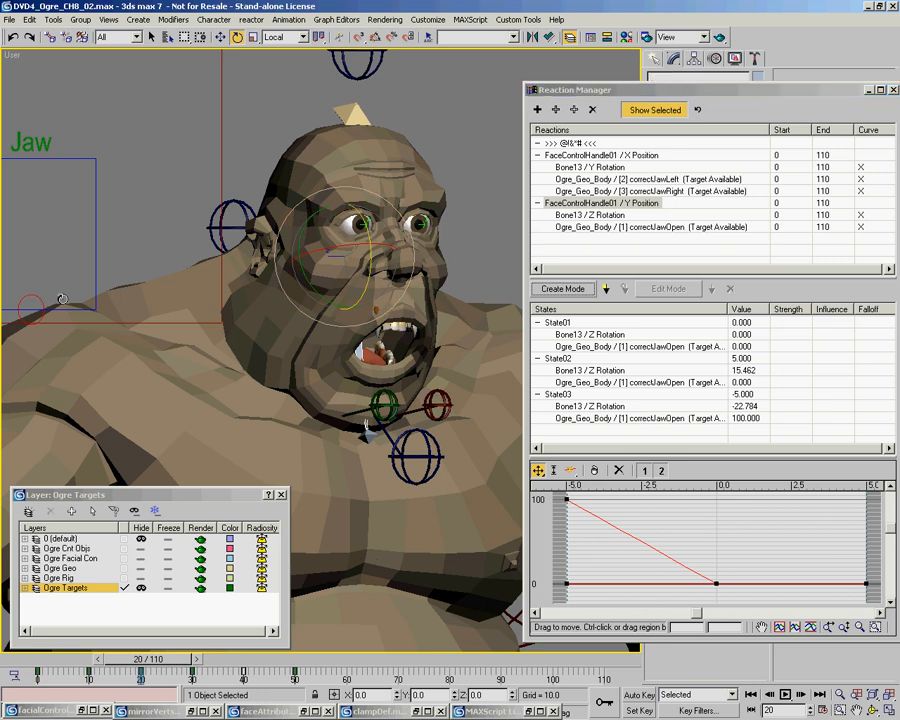
right_click(56, 292)
click(77, 308)
drag(34, 263, 77, 261)
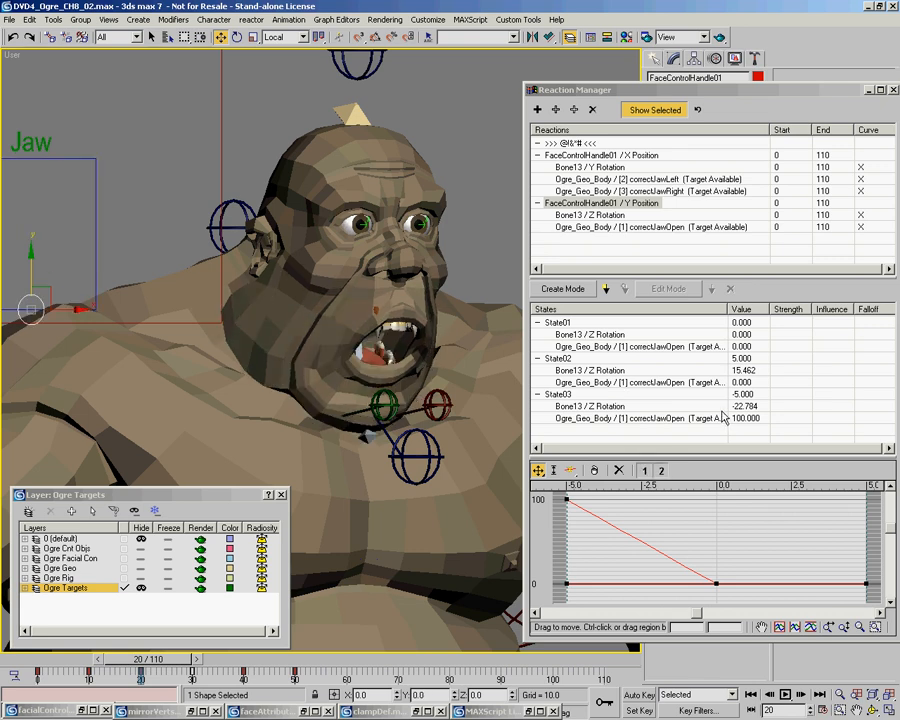
click(748, 336)
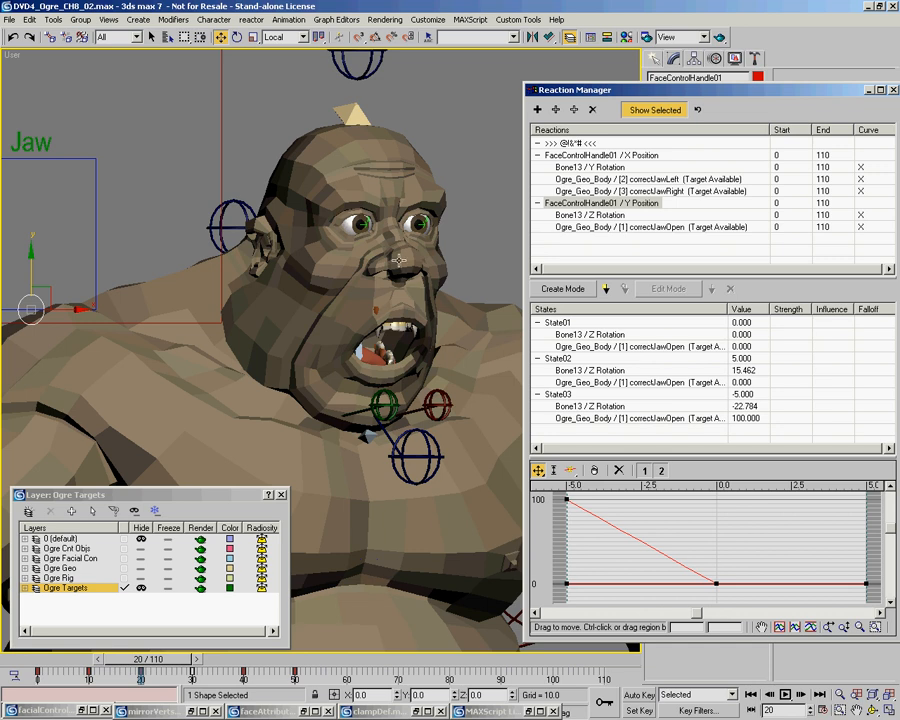
middle_drag(281, 291, 334, 289)
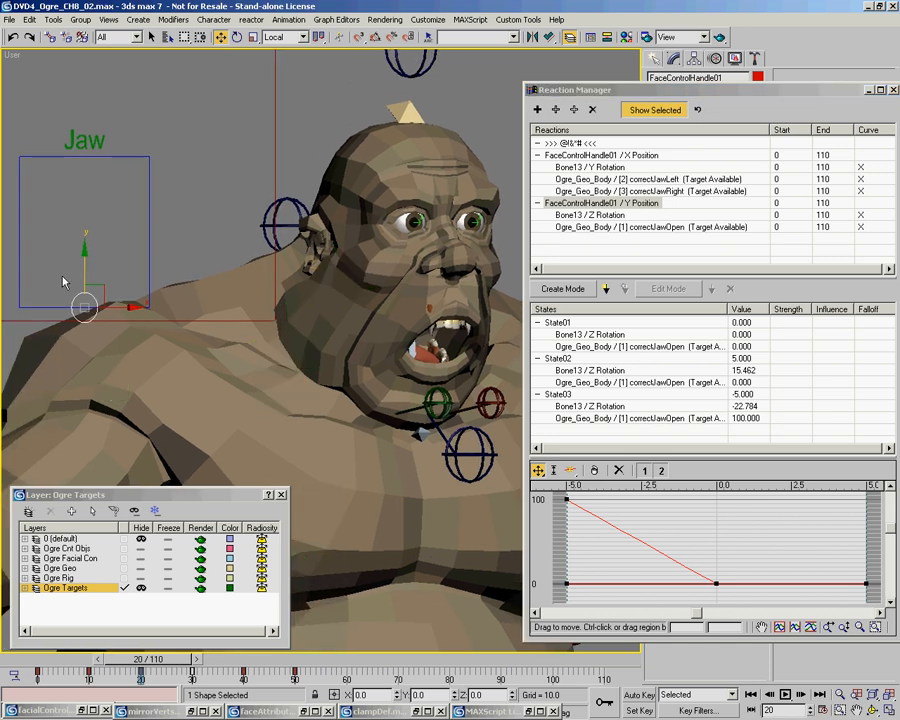
right_click(192, 672)
click(215, 651)
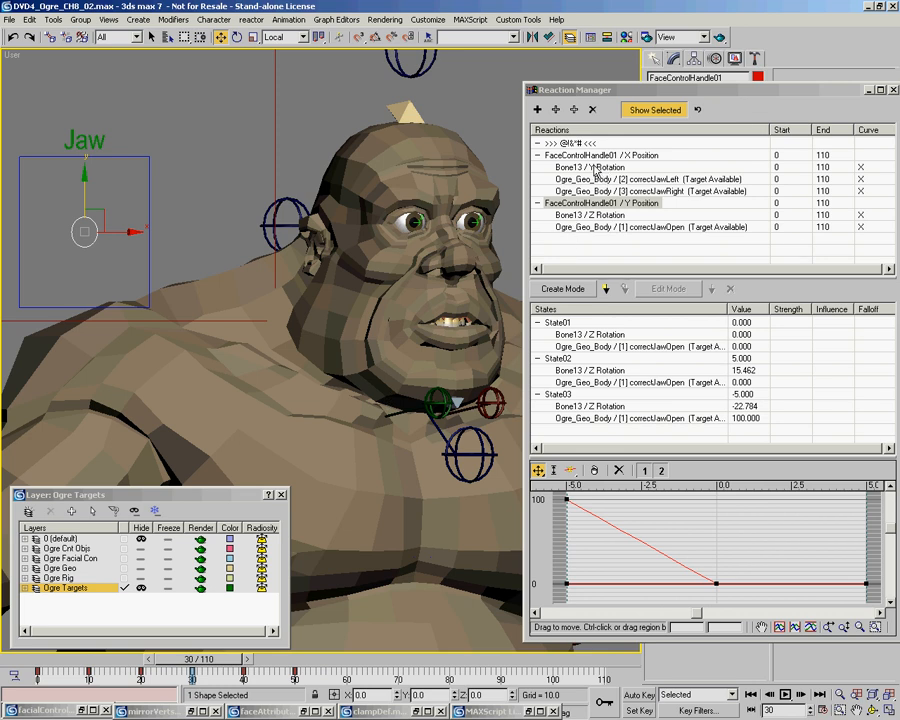
Enter Create Mode for the handle's X Position reaction and select the jaw bone for rotation in wireframe display
click(577, 156)
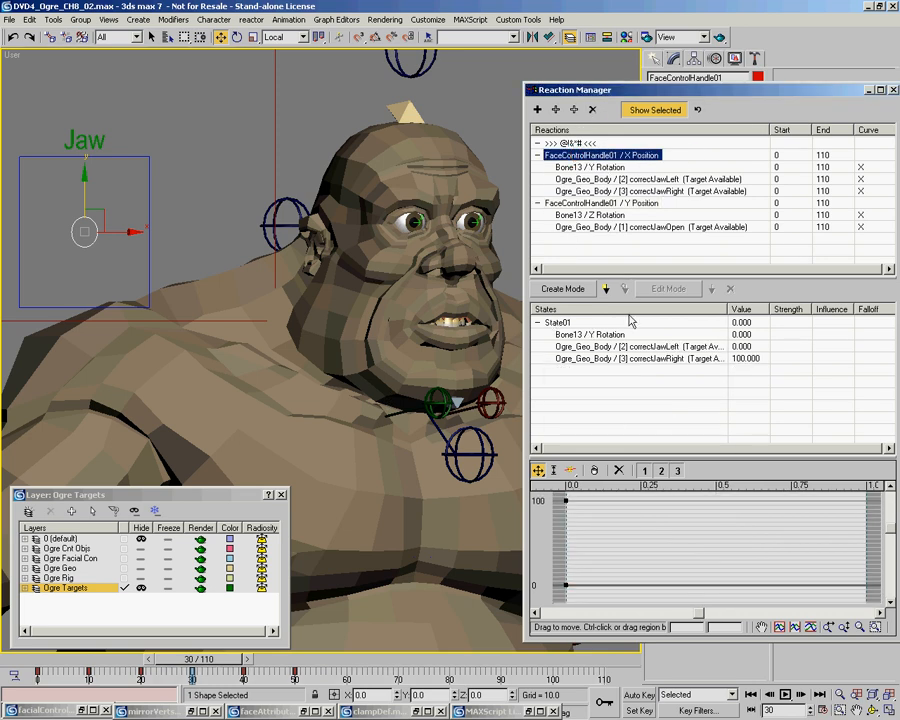
click(553, 290)
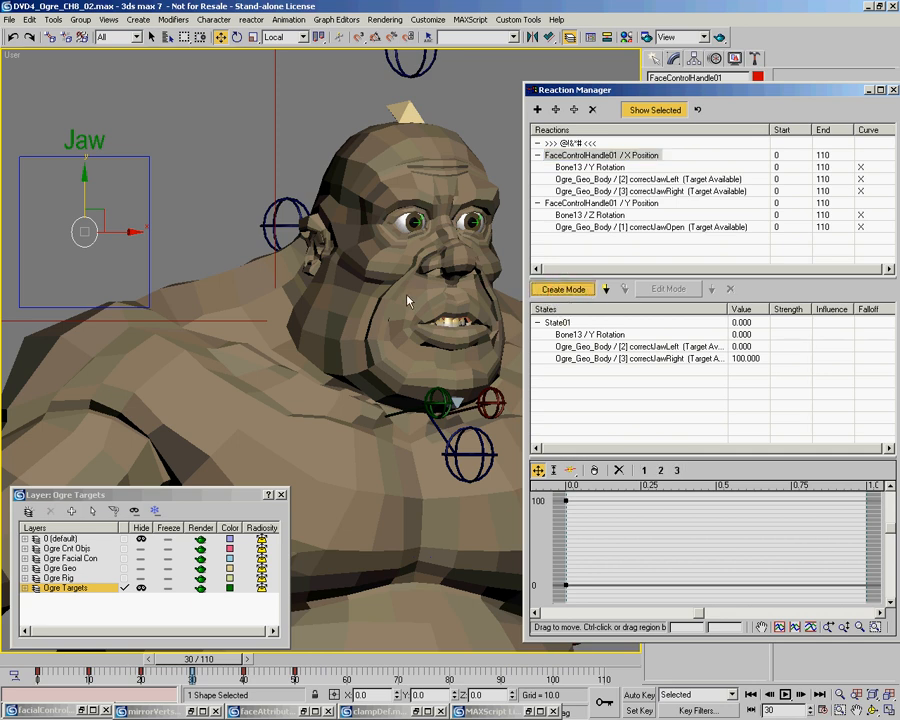
key(F3)
middle_drag(404, 296, 394, 290)
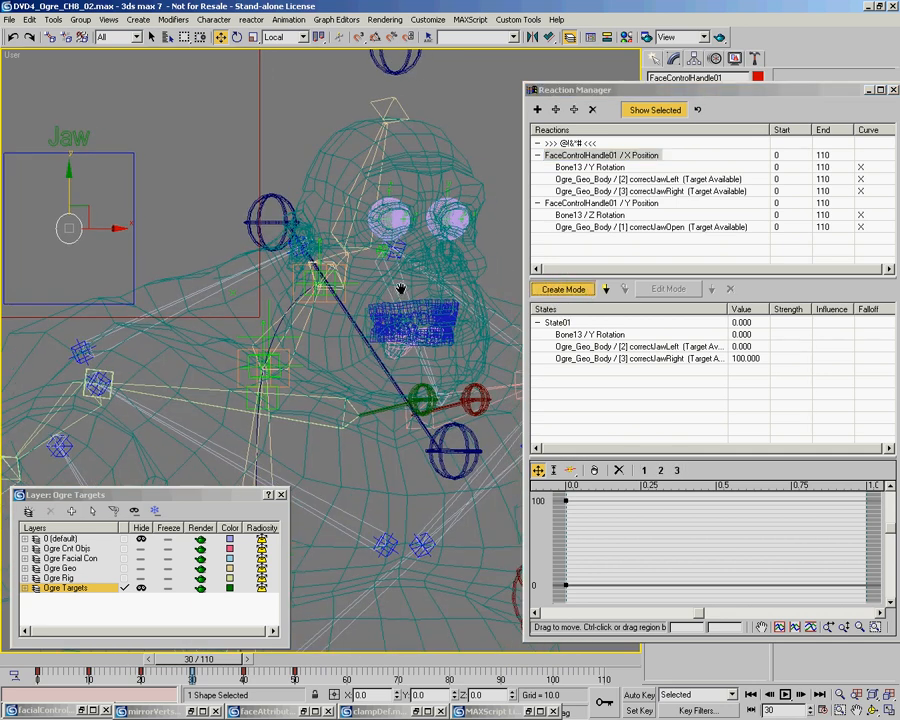
click(395, 287)
right_click(416, 318)
click(431, 349)
middle_drag(414, 322, 446, 321)
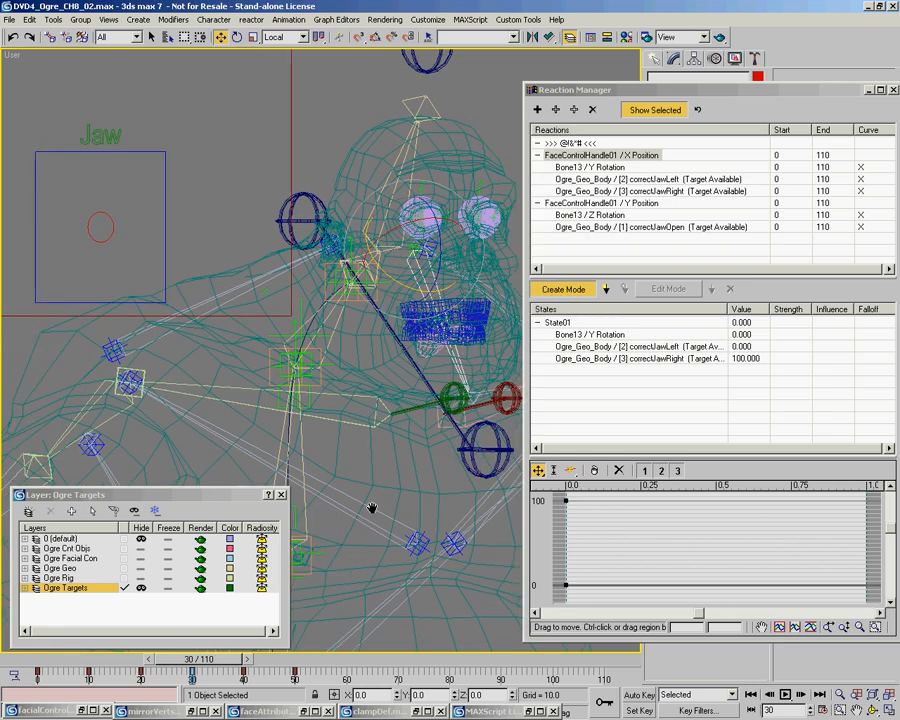
On frame 40, rotate the shaded jaw bone about -17.06 degrees on local Y and create an X Position state from that pose
right_click(243, 677)
click(280, 661)
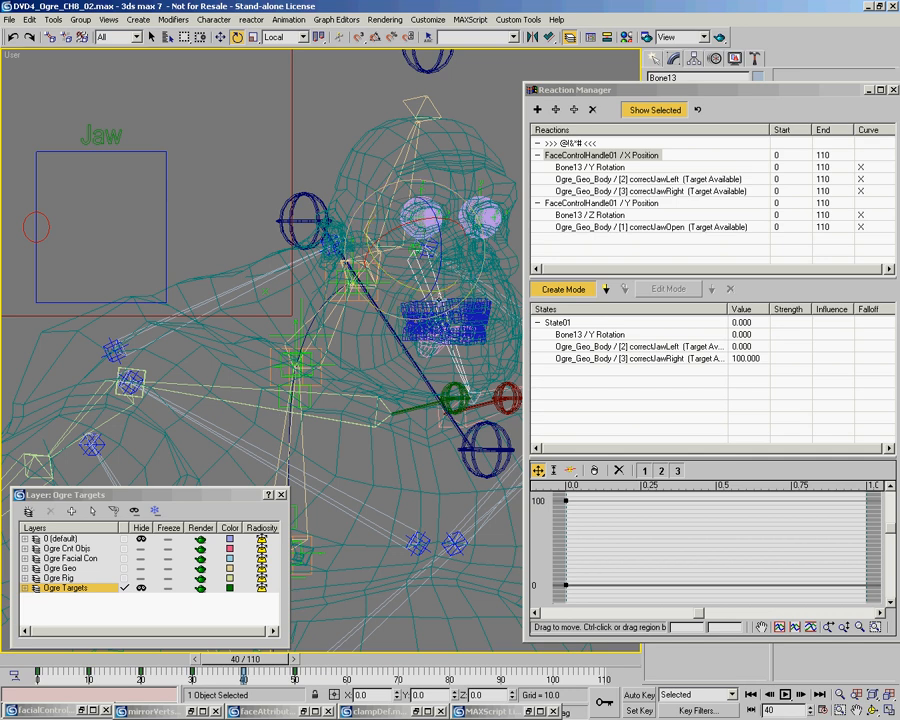
key(F3)
mouse_move(419, 285)
mouse_down()
mouse_move(403, 282)
mouse_move(429, 388)
mouse_move(421, 378)
mouse_up()
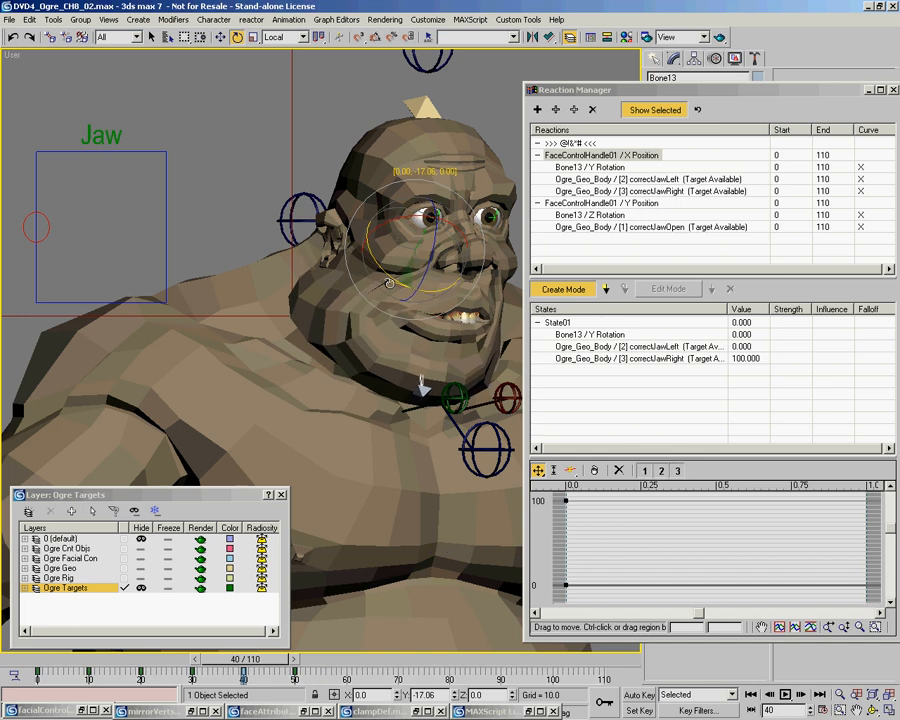
click(605, 289)
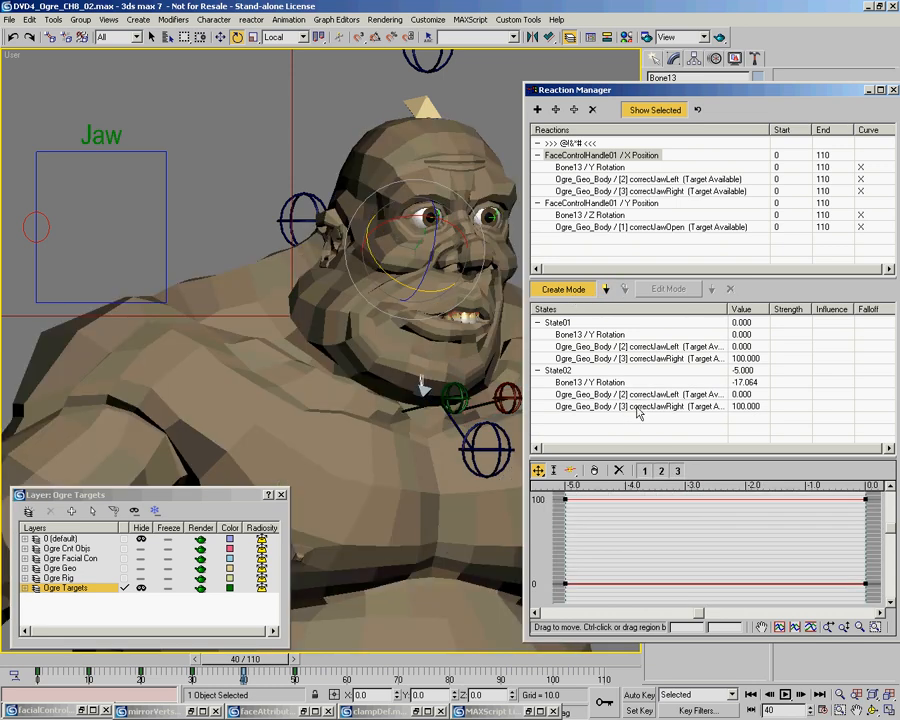
Set the correctJawRight value in State01 of the X Position reaction to 0
double_click(742, 359)
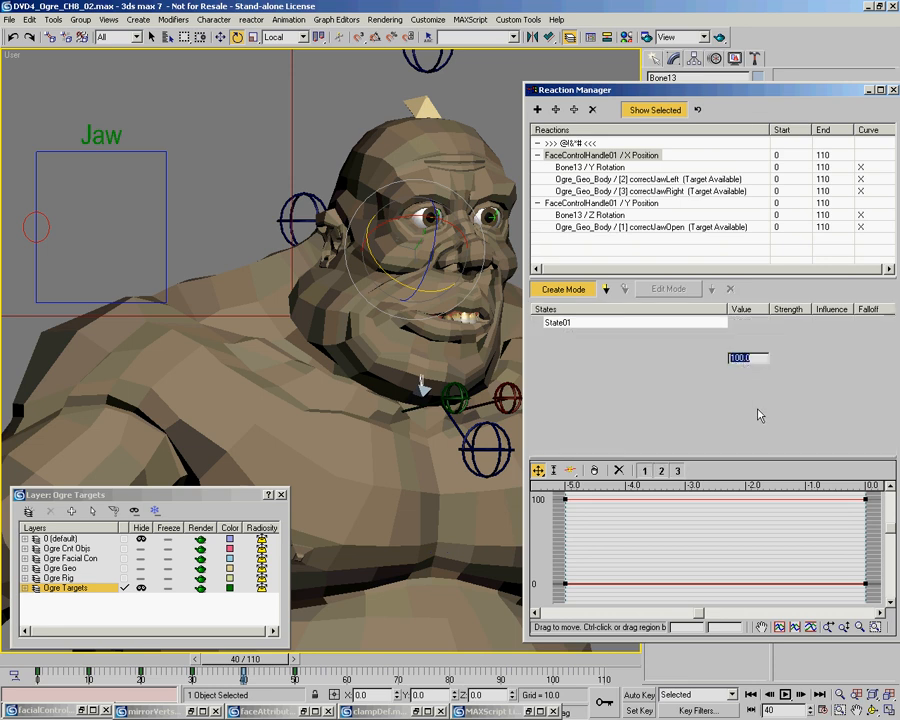
text(0)
key(Return)
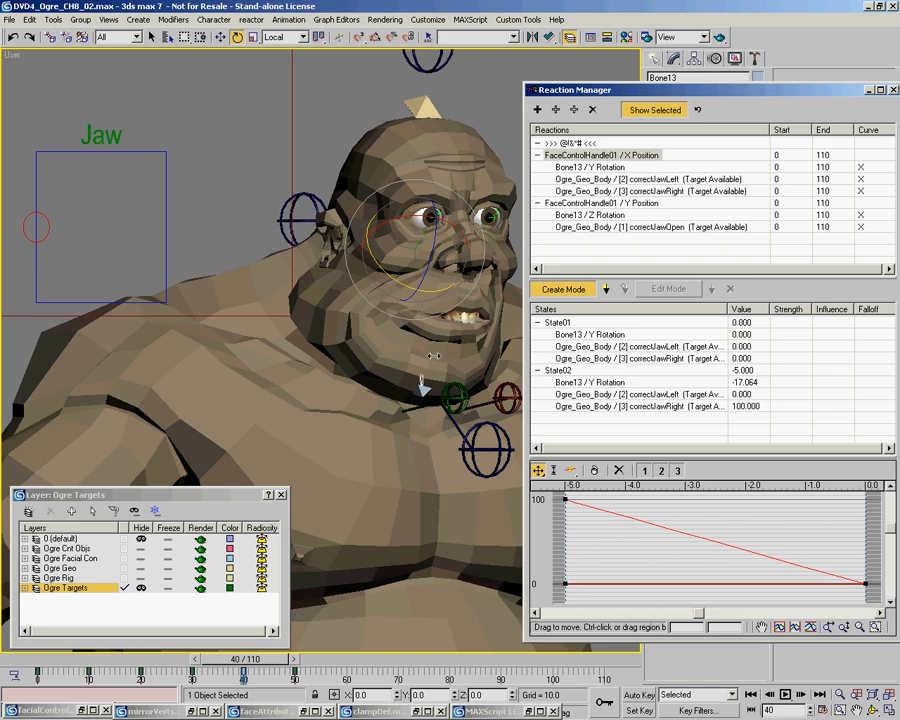
middle_drag(465, 358, 457, 360)
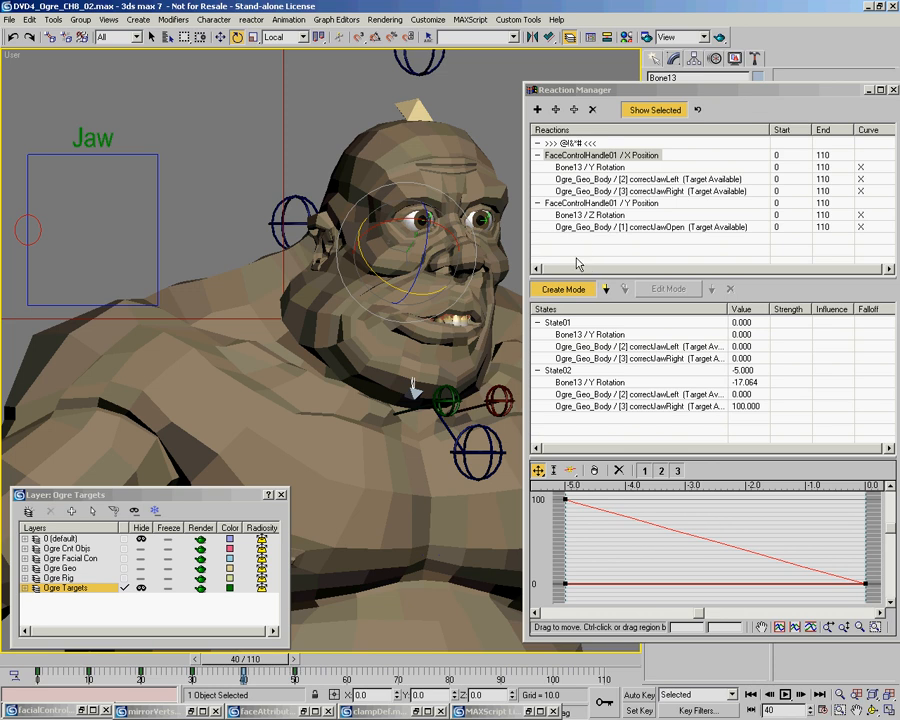
Go to frame 50 and create another X Position state with the handle at the right edge of its box
click(556, 289)
right_click(296, 671)
click(323, 656)
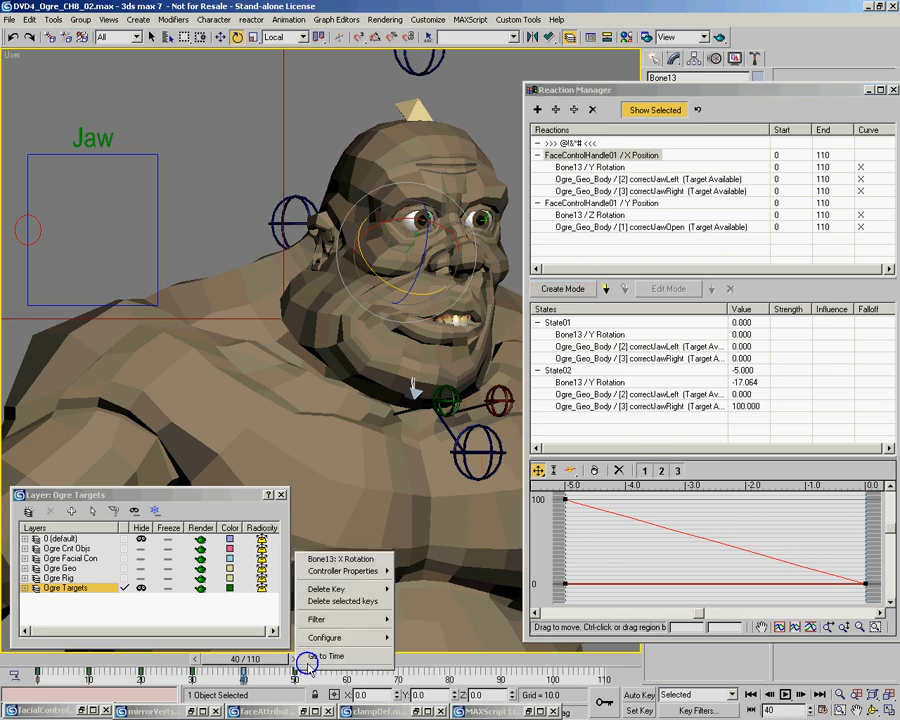
click(574, 289)
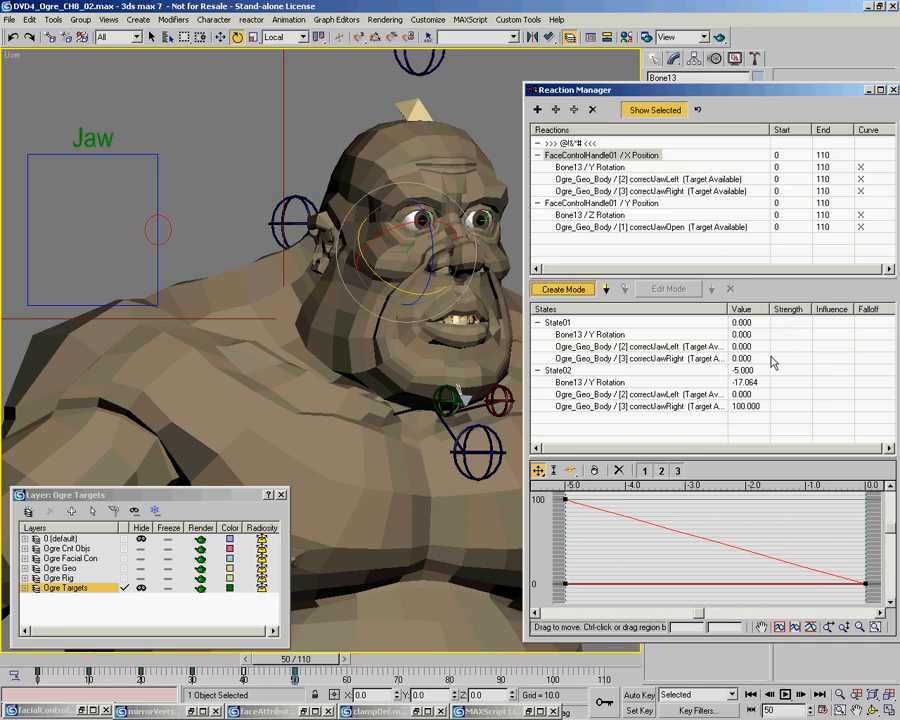
click(580, 290)
click(606, 289)
scroll(888, 396, down, 1)
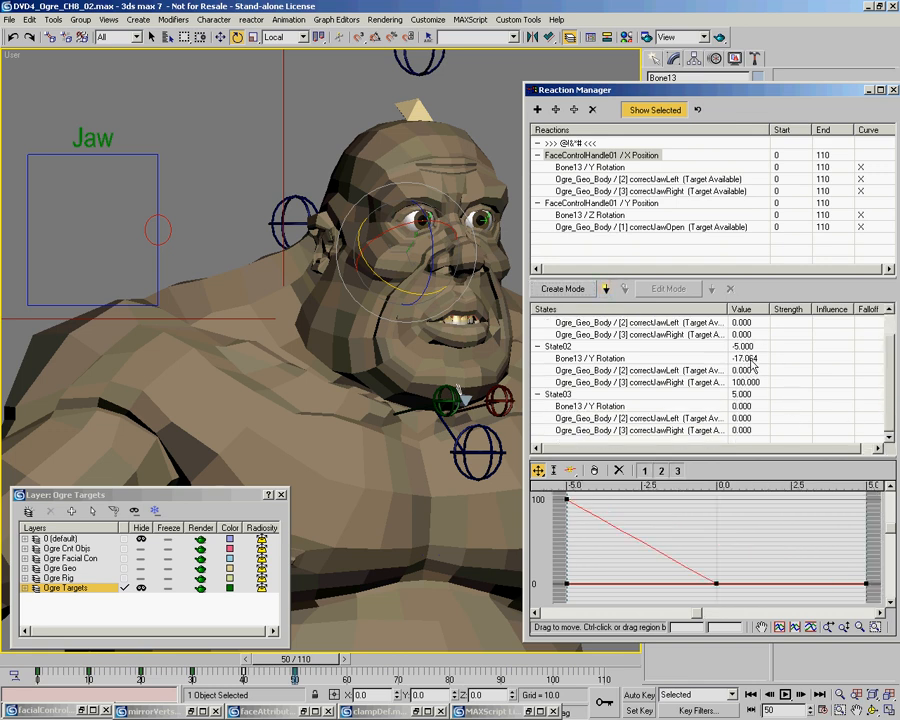
In State03 of the X Position reaction, set correctJawLeft to 100 and Bone13's Y Rotation to 17
click(748, 419)
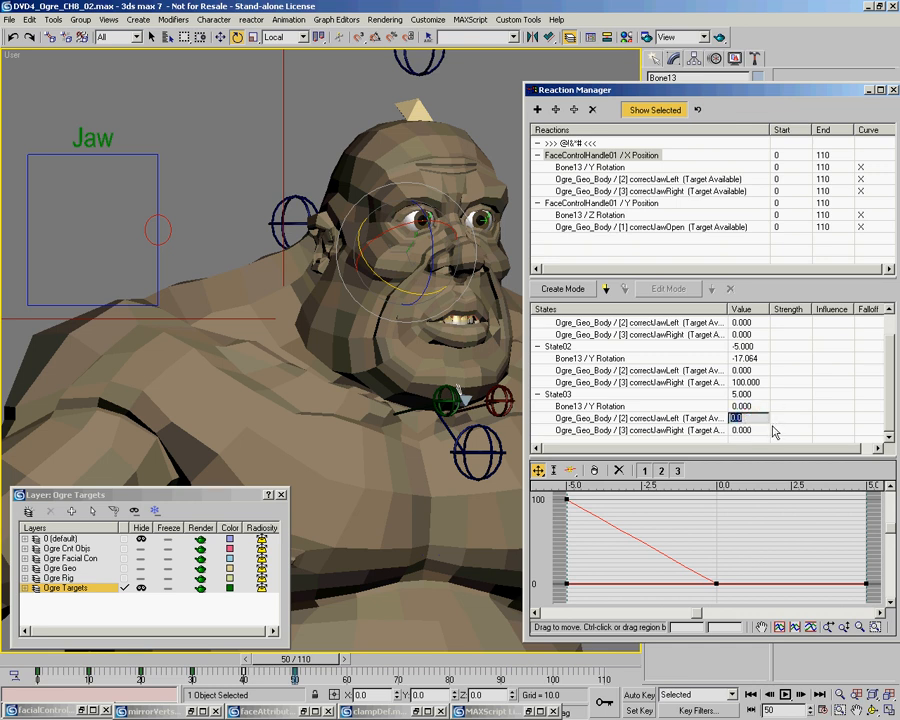
text(100)
key(Return)
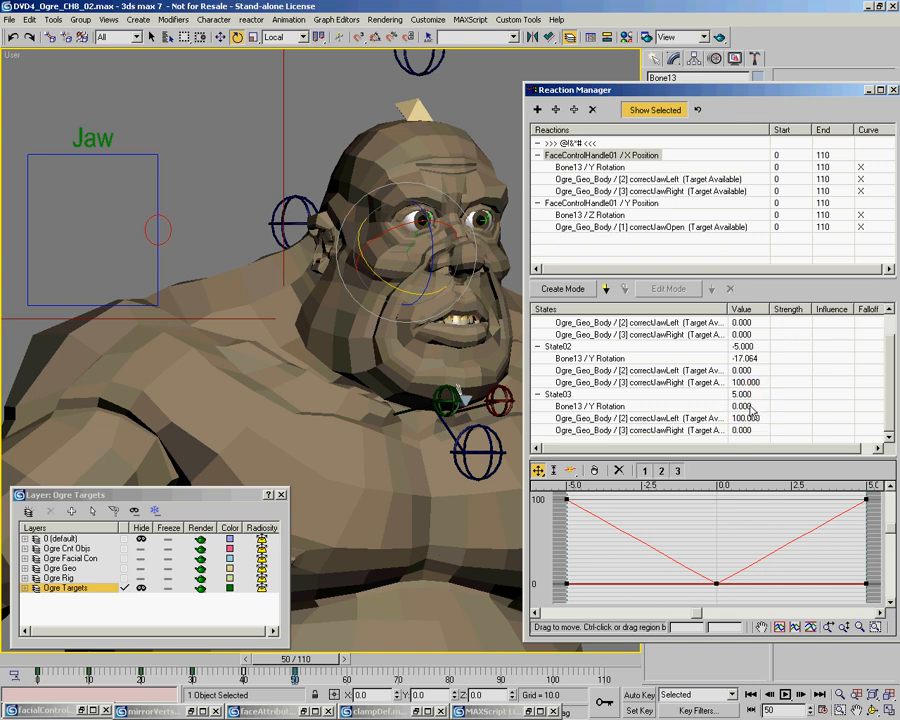
click(750, 406)
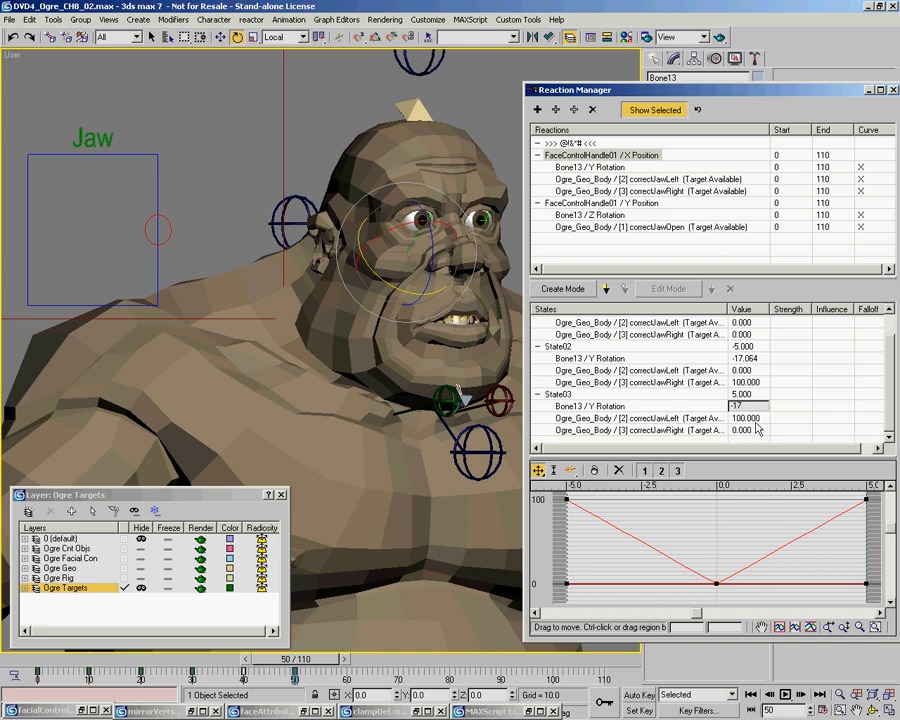
text(-17)
key(Return)
click(737, 408)
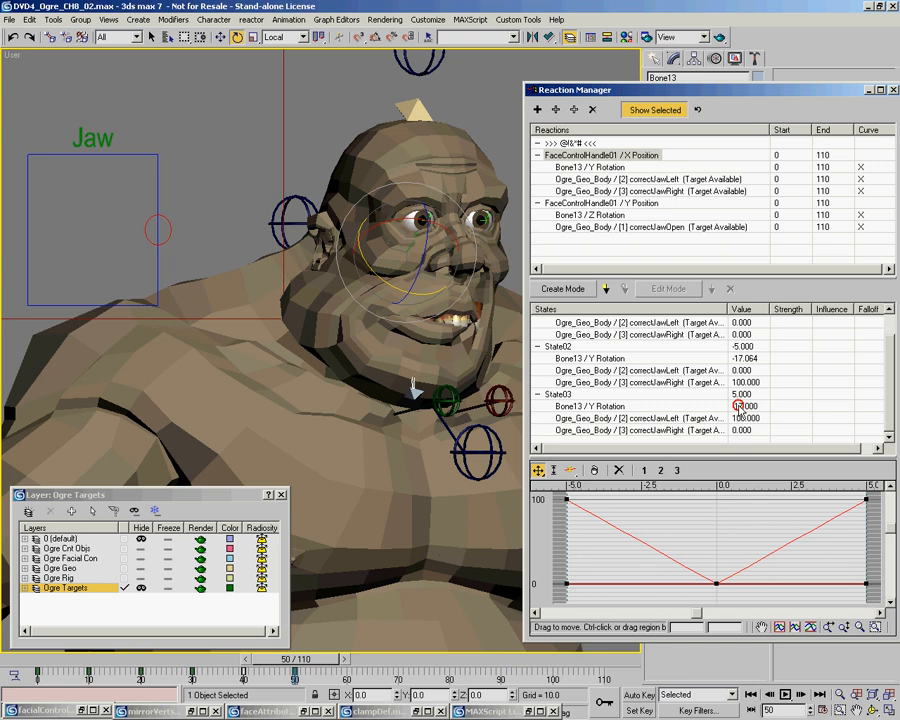
key(Home)
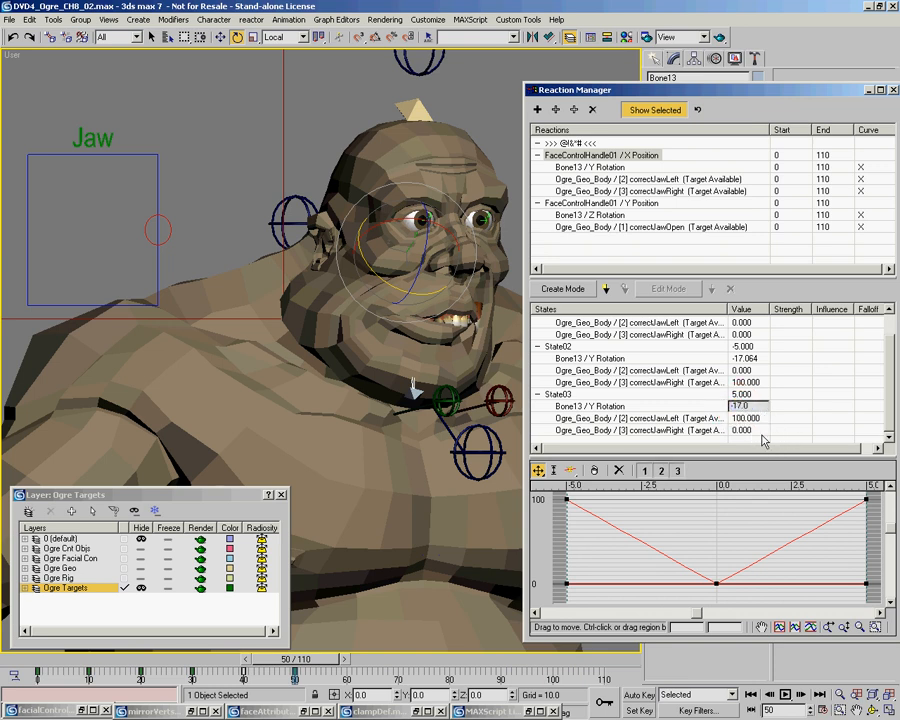
key(Delete)
key(Return)
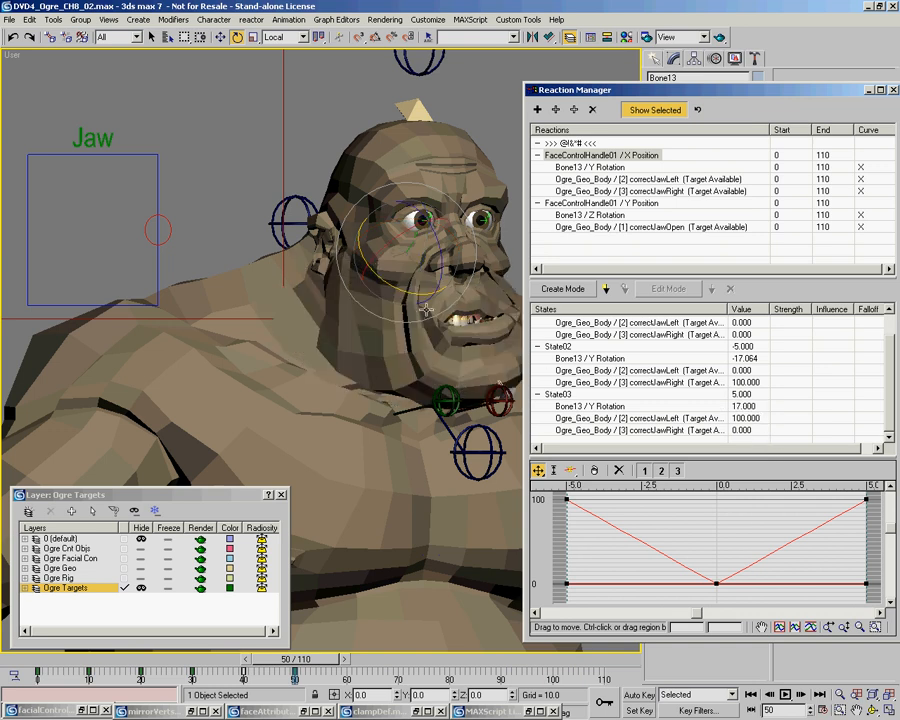
Select the Jaw handle with the Move tool and close the Reaction Manager
click(159, 246)
right_click(164, 254)
click(188, 276)
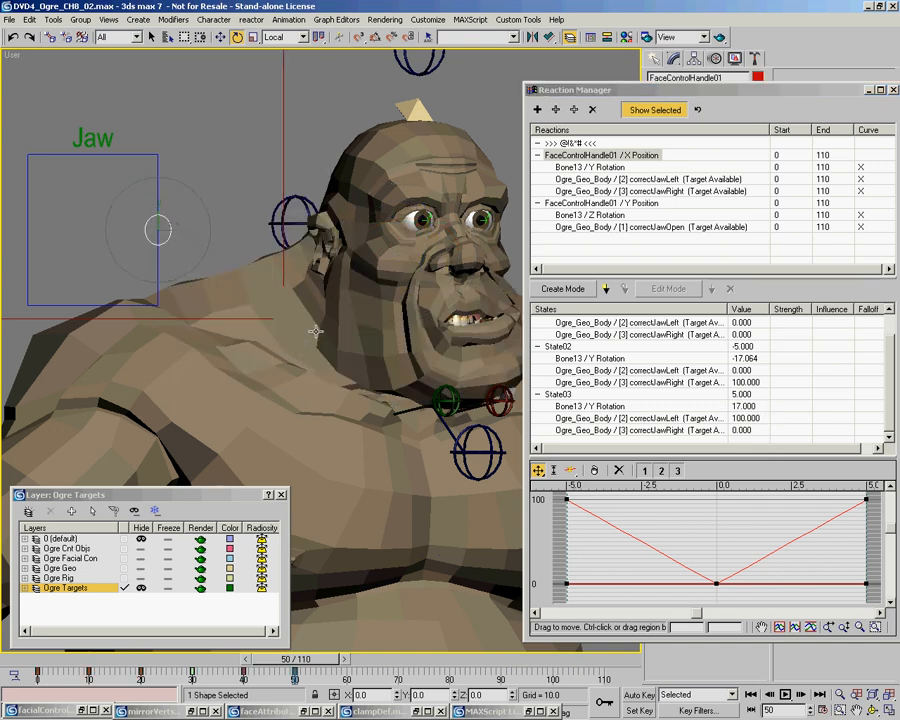
middle_drag(316, 332, 285, 324)
scroll(285, 324, down, 3)
right_click(176, 229)
click(196, 248)
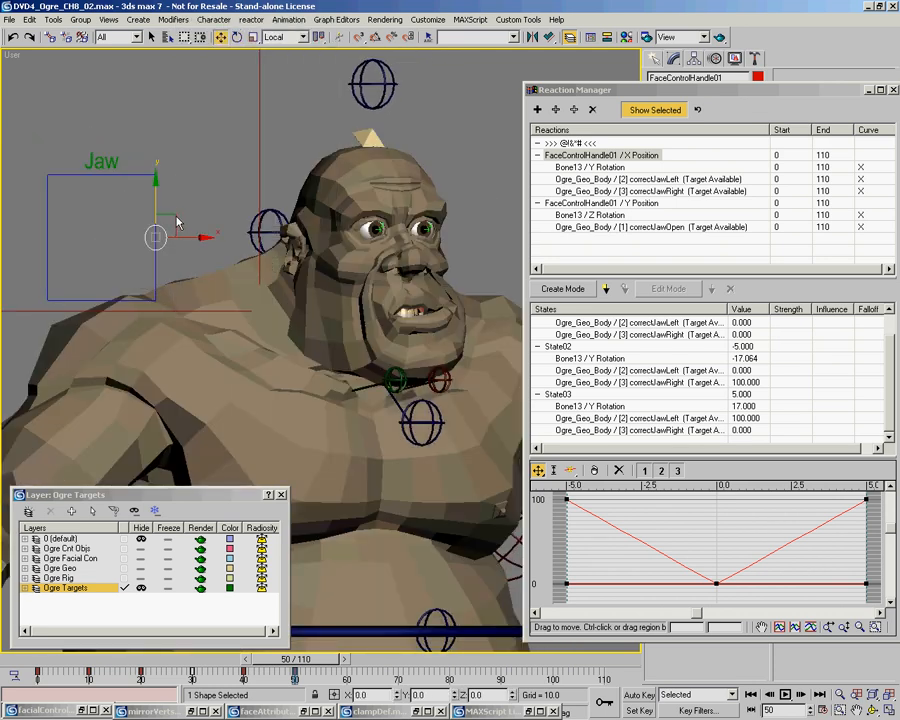
click(893, 90)
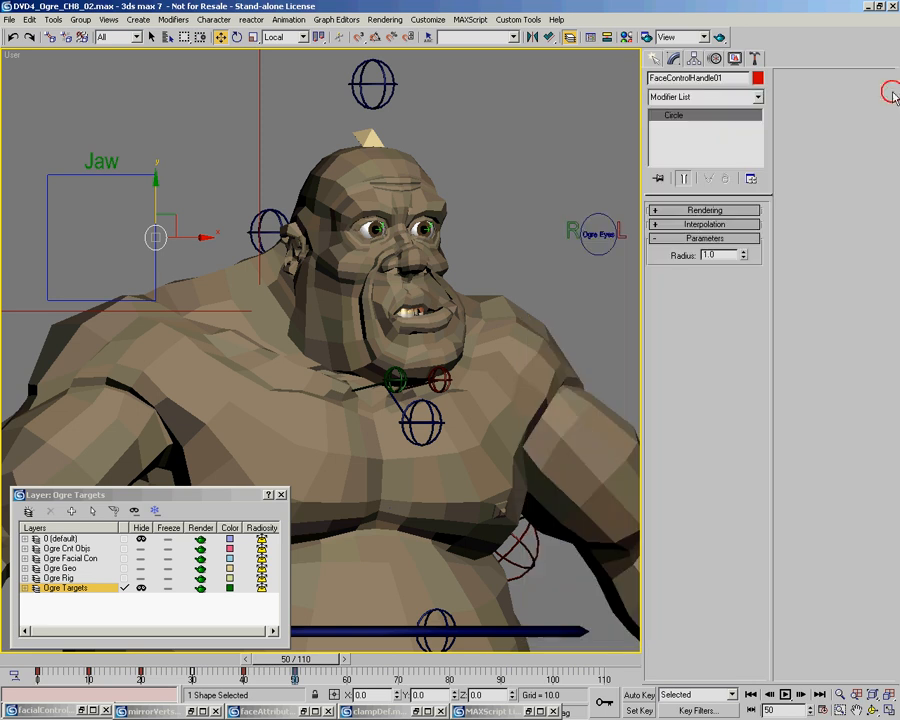
Test the jaw reactions by moving the Jaw handle to the lower corners and upper part of its box, checking the face from the front
drag(155, 237, 185, 314)
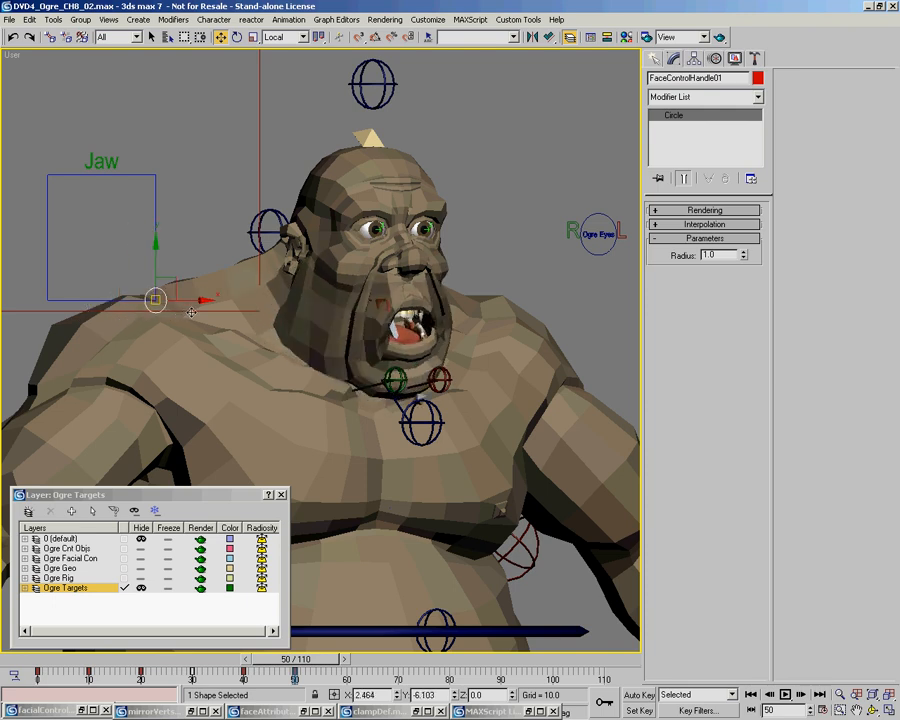
drag(132, 303, 1, 330)
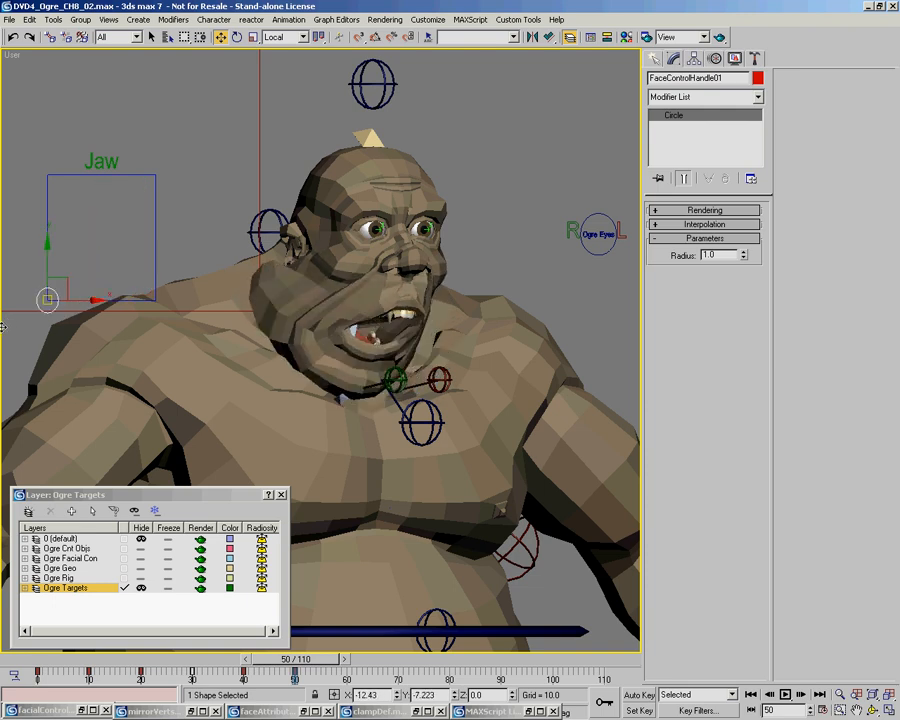
click(366, 320)
drag(354, 322, 428, 297)
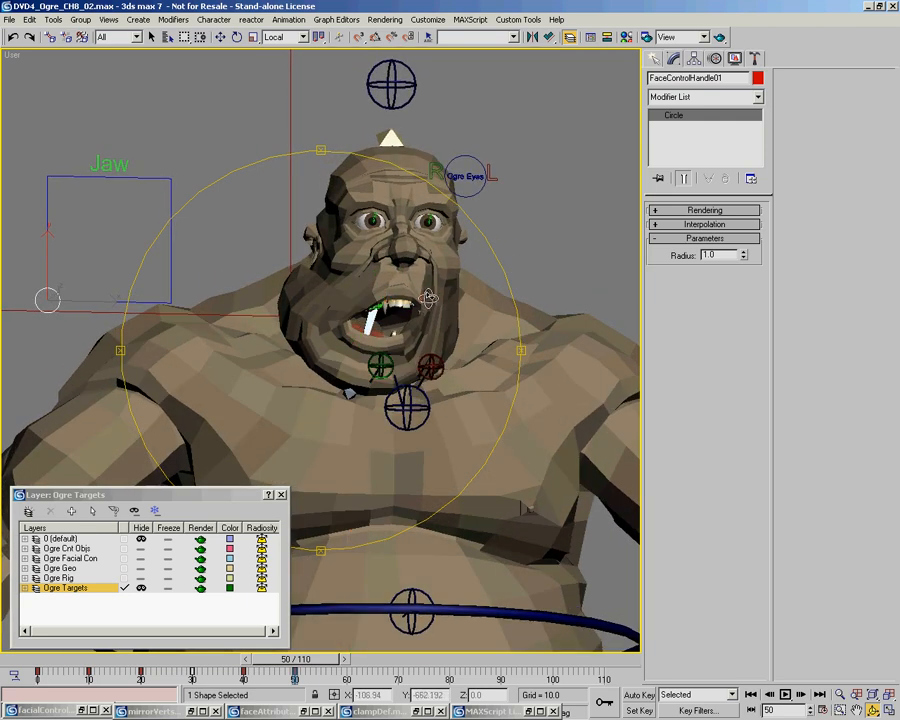
right_click(59, 269)
drag(48, 300, 106, 182)
drag(106, 182, 124, 188)
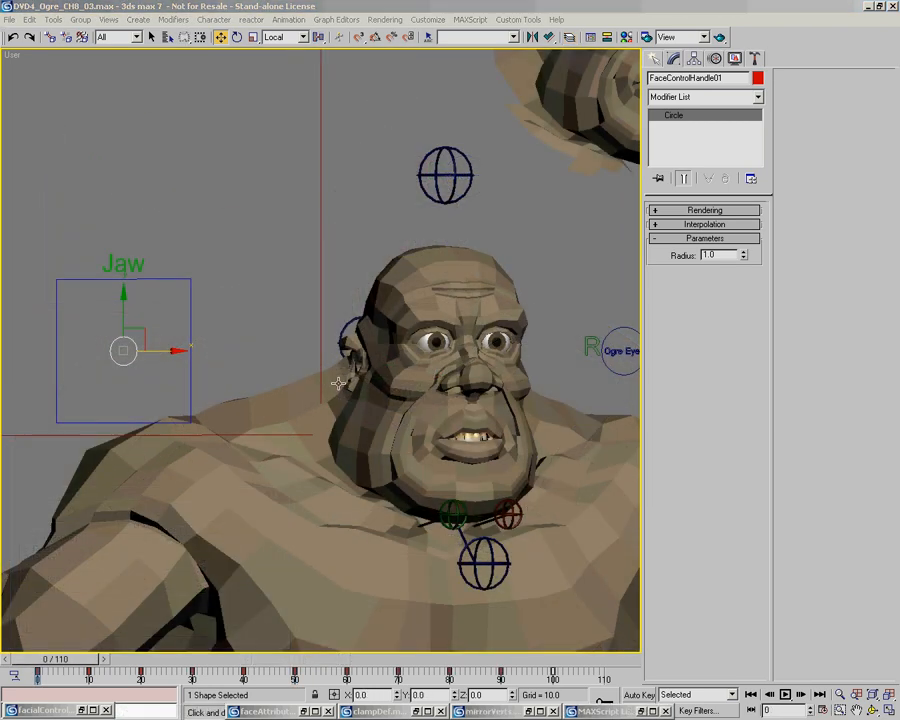
Examine the ogre's face from the front together with the morph target heads above it
middle_drag(339, 383, 329, 393)
key(ctrl+r)
drag(346, 393, 431, 386)
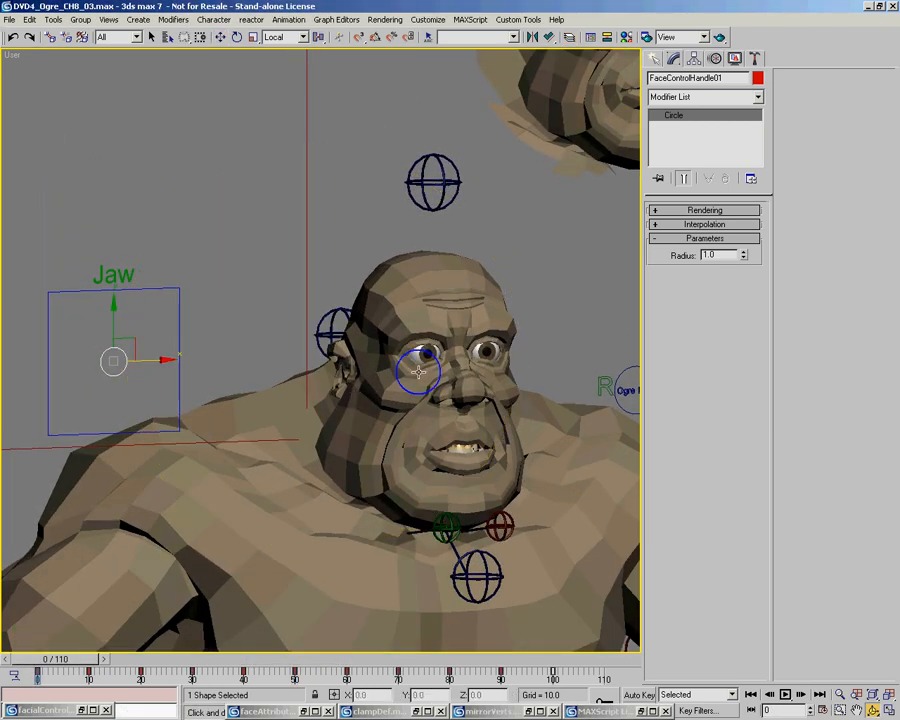
middle_drag(429, 364, 331, 435)
key(alt+z)
drag(329, 405, 331, 436)
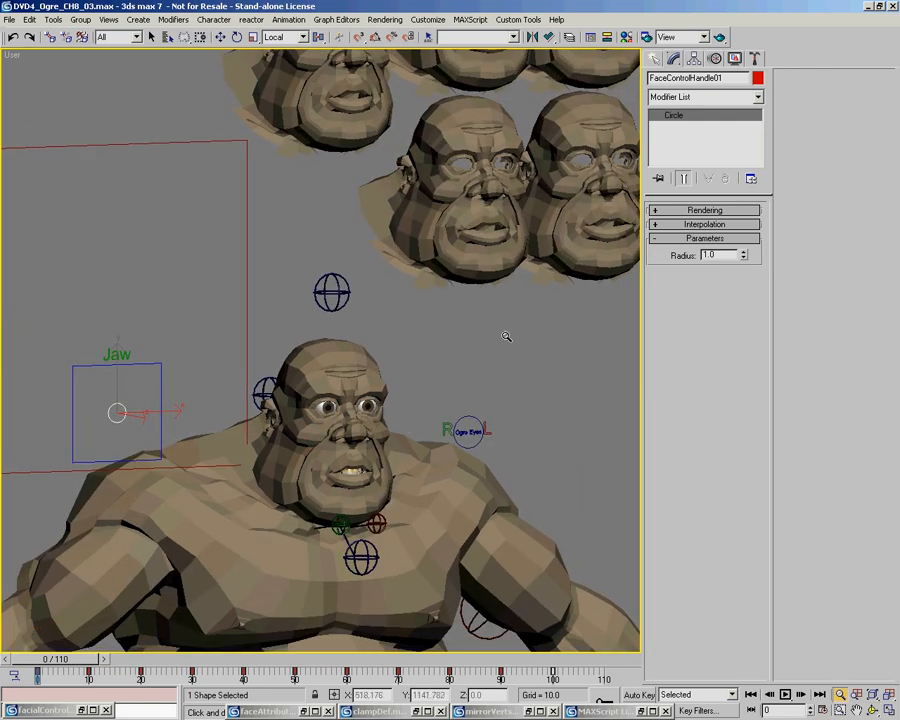
middle_drag(496, 294, 462, 334)
drag(367, 345, 366, 355)
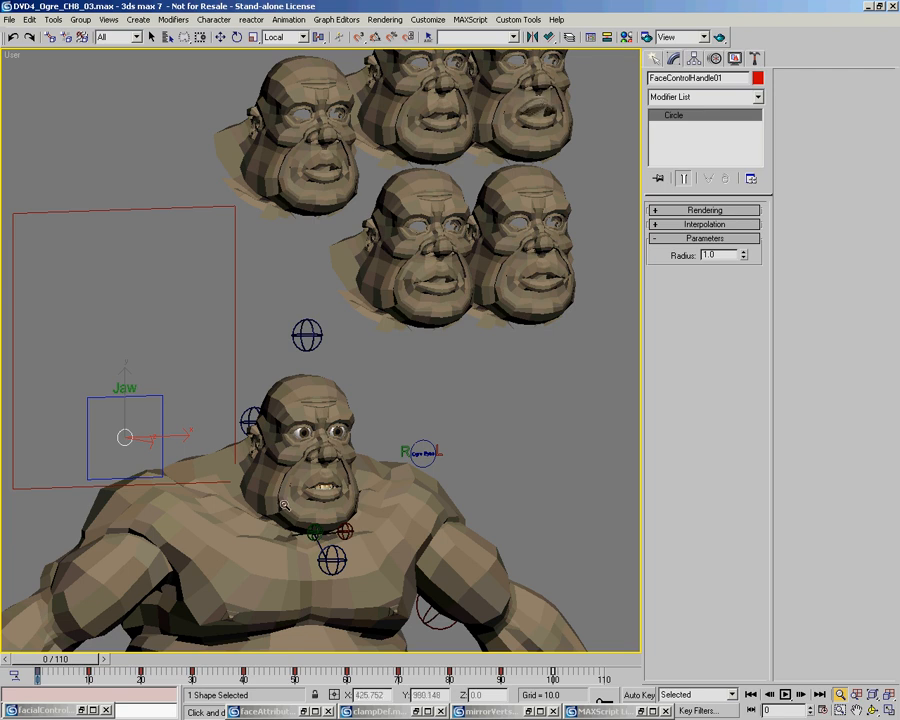
Test the jaw reactions by moving the Jaw handle around the lower part of its box, checking the ogre's mouth from close up
scroll(296, 465, up, 5)
middle_drag(262, 398, 351, 398)
drag(117, 338, 96, 424)
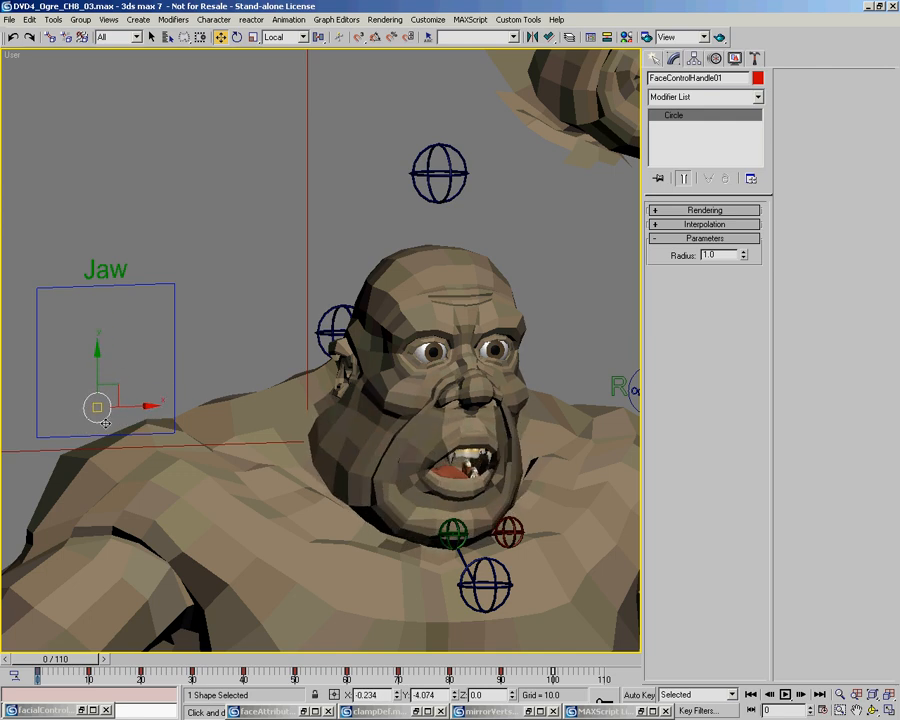
drag(131, 425, 100, 384)
drag(117, 436, 115, 387)
middle_drag(497, 424, 482, 396)
key(ctrl+r)
drag(287, 364, 277, 362)
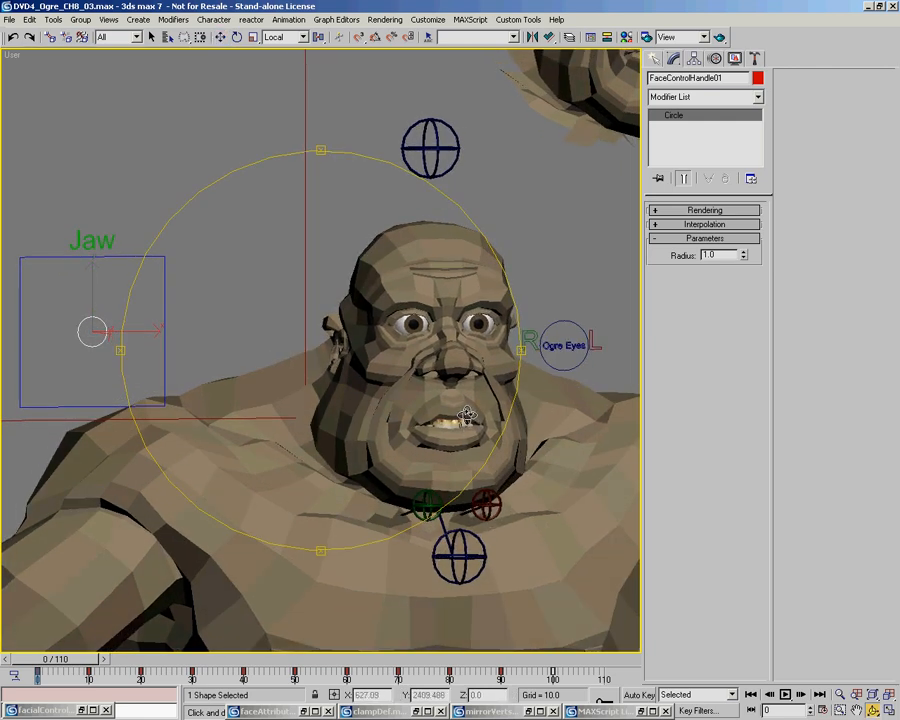
right_click(424, 403)
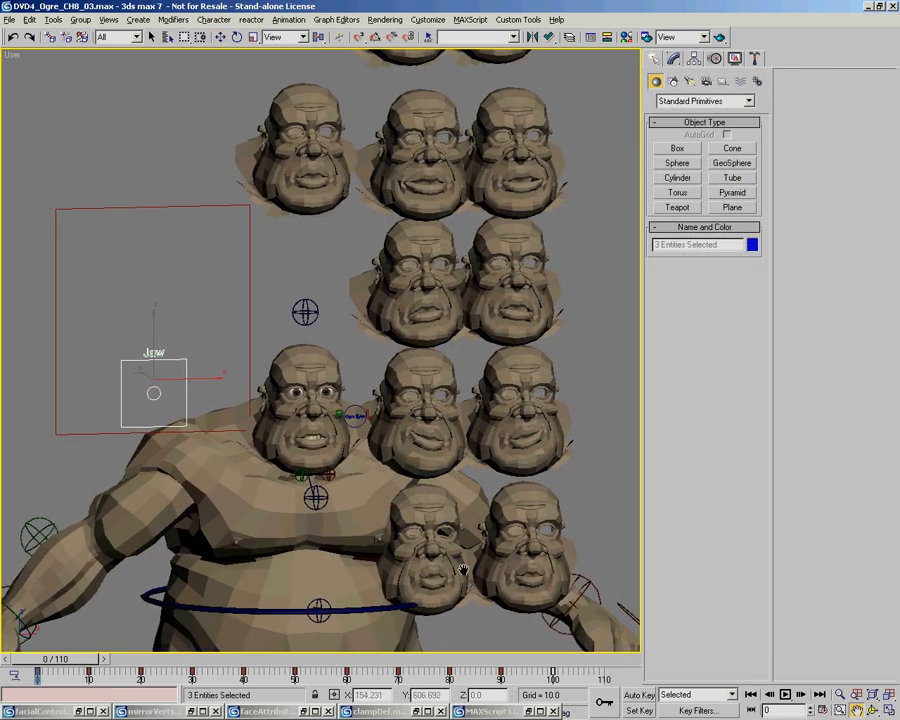
Examine the mouth shapes on the morph target heads, comparing the rows beside and above the ogre's head
mouse_move(485, 388)
middle_down()
mouse_move(476, 390)
mouse_move(485, 384)
middle_up()
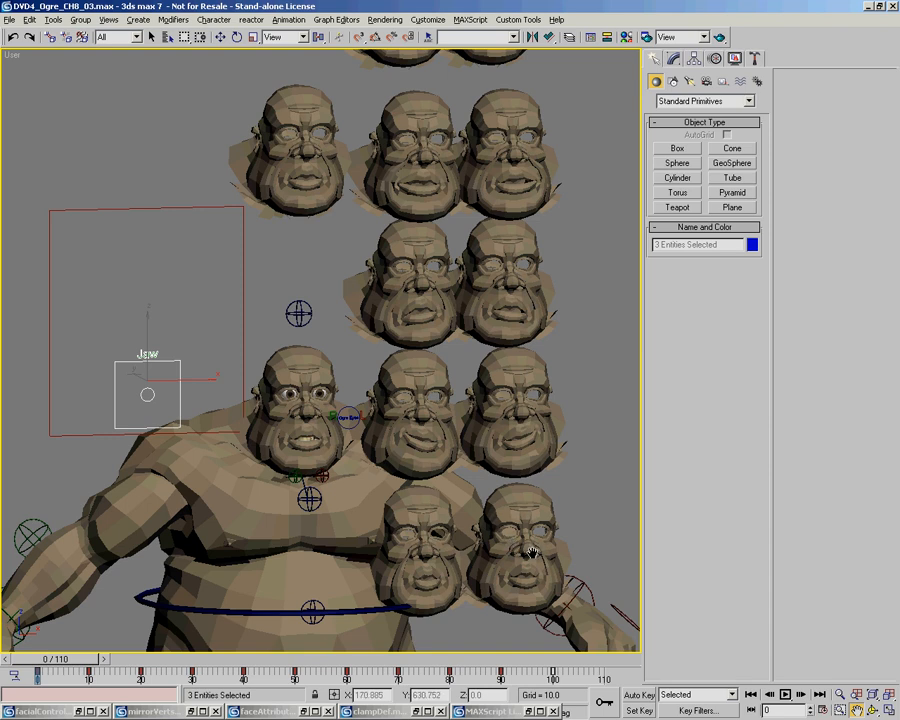
drag(515, 555, 506, 530)
key(alt+z)
drag(451, 549, 461, 501)
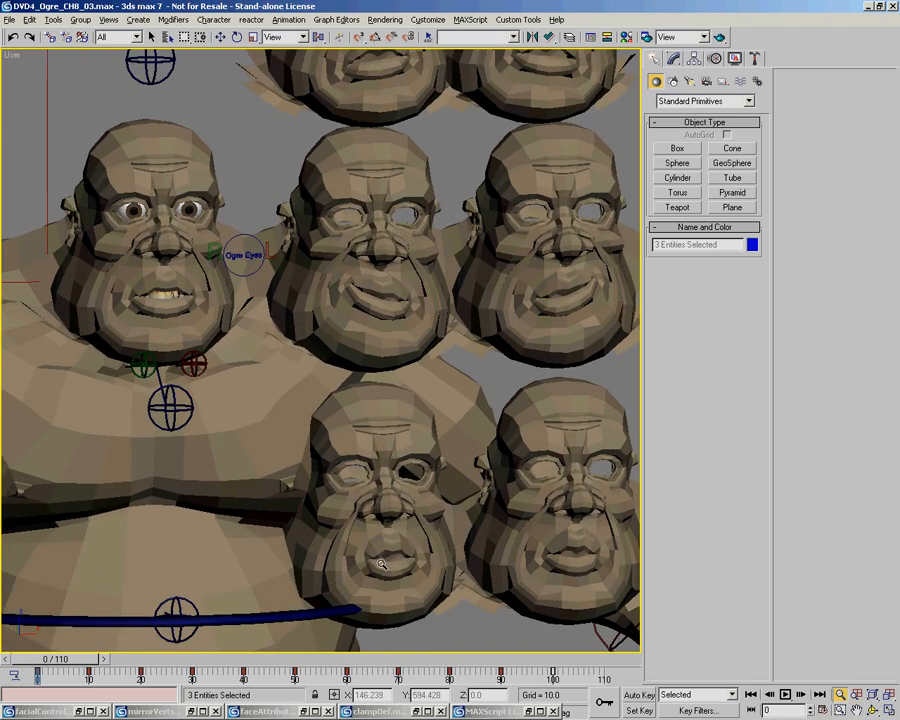
drag(398, 575, 411, 617)
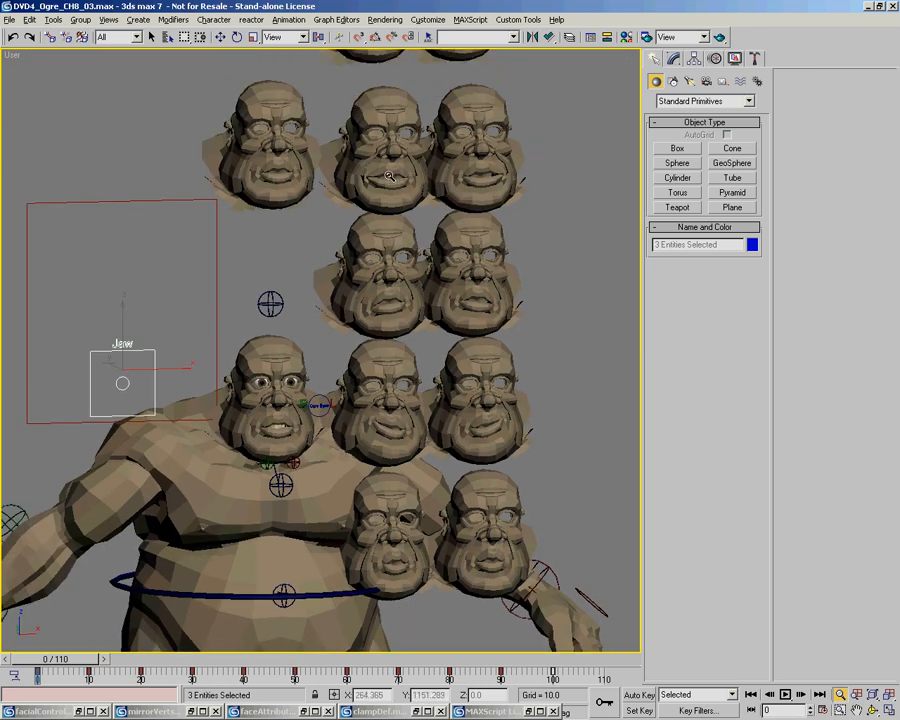
drag(401, 572, 405, 537)
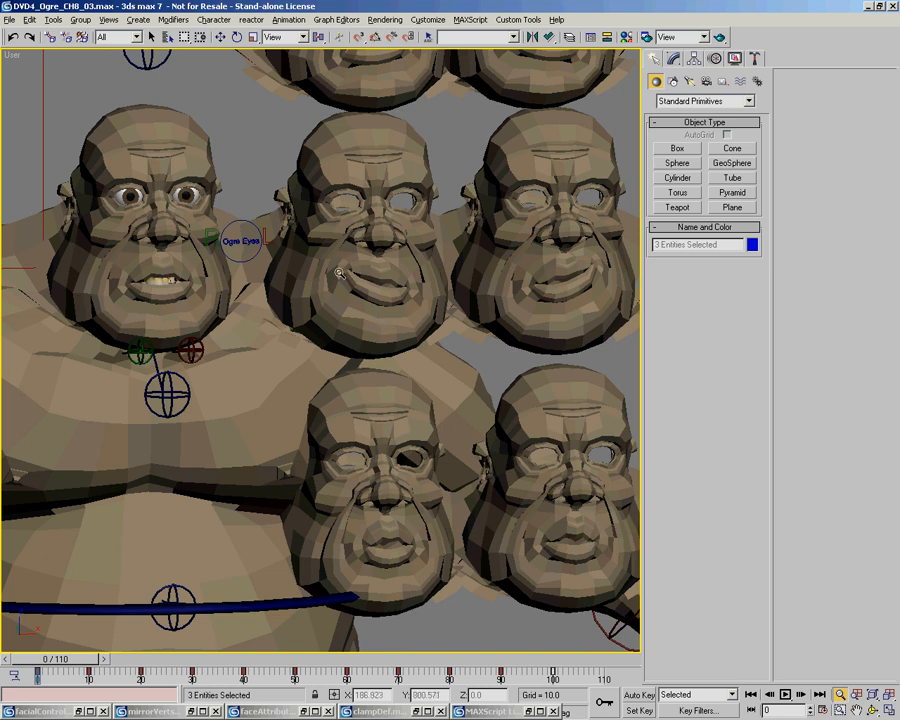
middle_drag(349, 275, 367, 360)
middle_drag(366, 128, 358, 168)
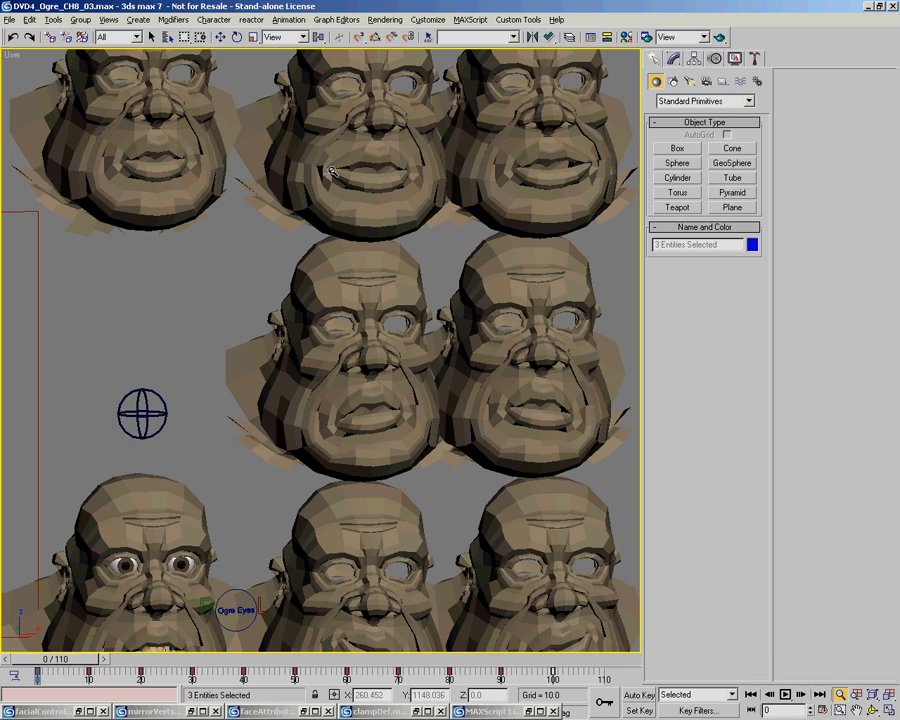
middle_drag(559, 341, 531, 240)
drag(531, 240, 472, 272)
middle_drag(471, 272, 476, 264)
drag(338, 325, 331, 315)
ctrl+alt+middle_drag(331, 315, 350, 322)
Clone the Jaw control with its box, label and handle as a copy, beside the original on the side away from the head
key(w)
middle_drag(56, 299, 112, 294)
click(135, 273)
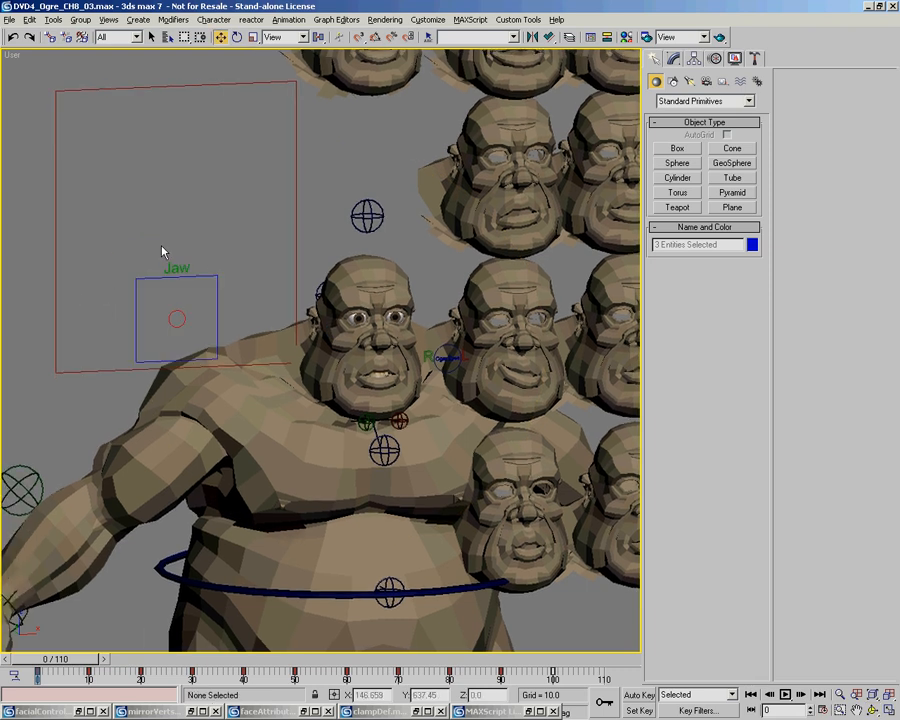
middle_drag(184, 219, 182, 233)
middle_drag(447, 446, 453, 316)
key(alt+z)
drag(131, 383, 137, 342)
key(w)
double_click(253, 341)
middle_drag(259, 339, 357, 305)
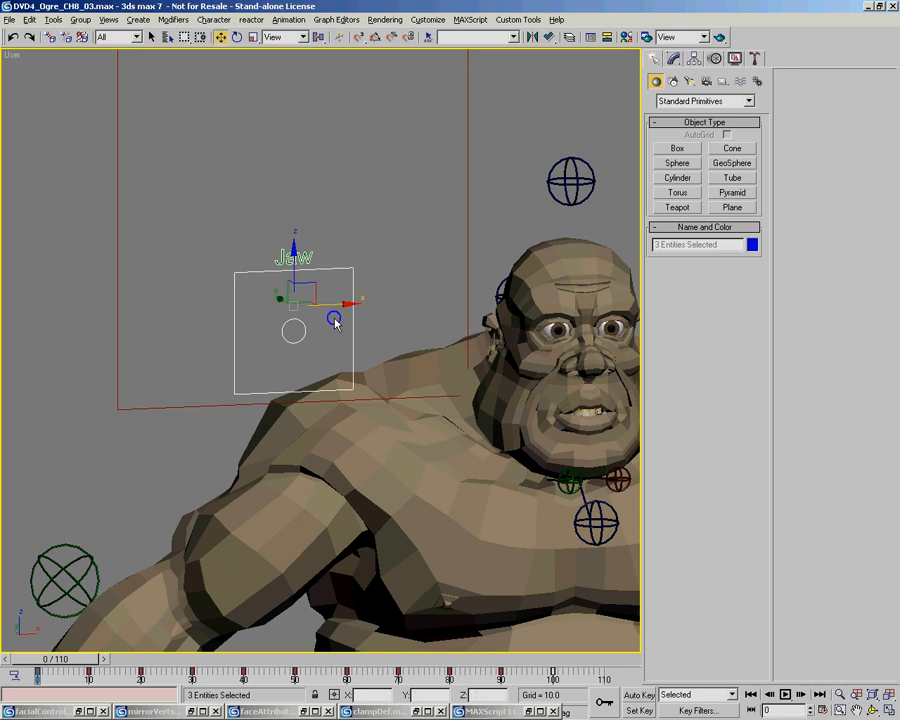
mouse_move(338, 306)
shift+mouse_down()
mouse_move(225, 309)
mouse_move(212, 322)
shift+mouse_up()
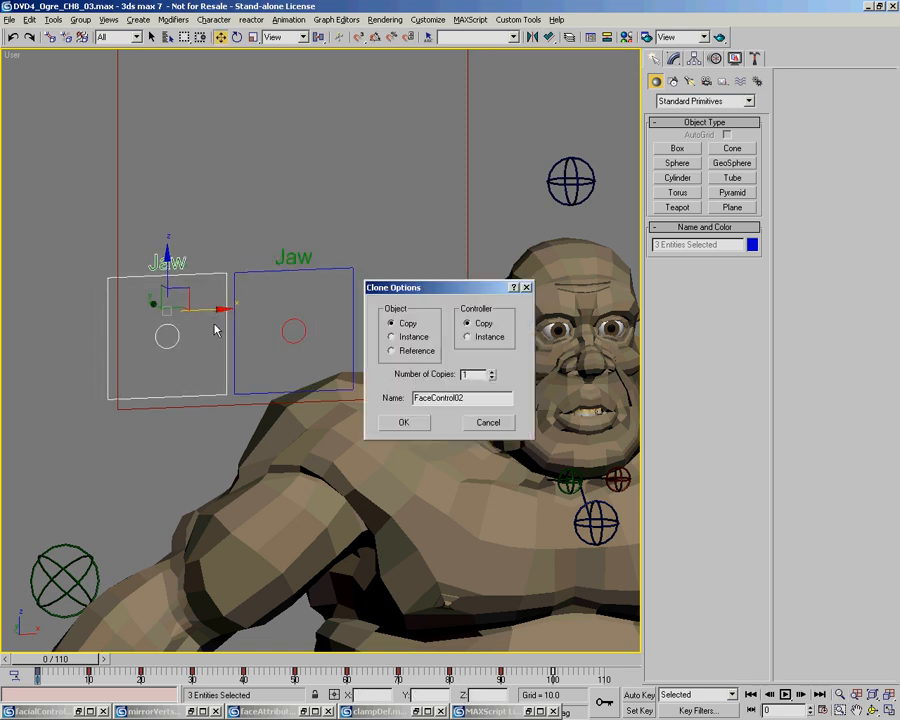
click(414, 423)
Clone the original Jaw control once more, placing the copy on the side nearest the ogre's head
click(352, 311)
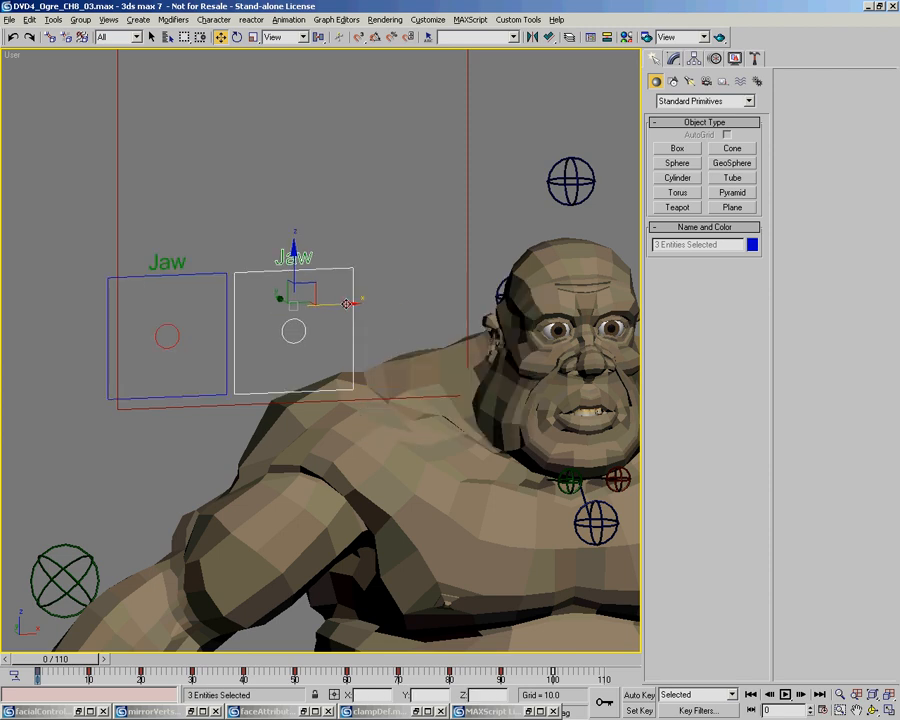
mouse_move(354, 304)
shift+mouse_down()
mouse_move(484, 303)
mouse_move(422, 324)
mouse_move(510, 324)
mouse_move(382, 245)
mouse_move(448, 437)
shift+mouse_up()
key(Return)
click(428, 335)
right_click(448, 437)
Test the handle of the copy farthest from the head inside its box, cancel the move and check the row of controls
drag(175, 342, 196, 294)
right_click(194, 293)
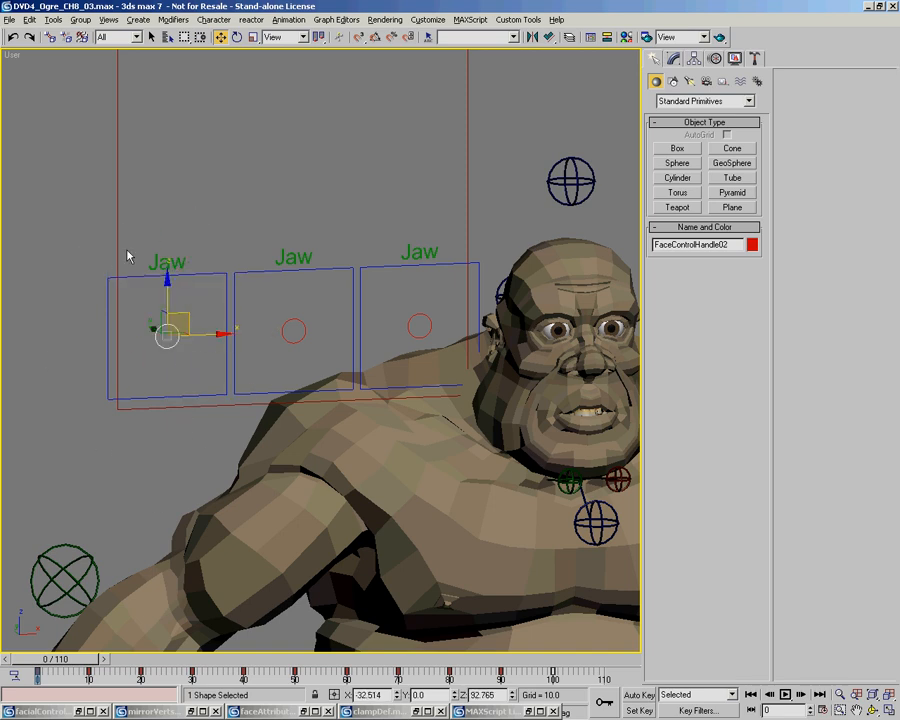
middle_drag(197, 349, 169, 361)
key(ctrl+r)
drag(208, 360, 218, 311)
right_click(218, 311)
middle_drag(246, 326, 243, 321)
key(alt+z)
drag(229, 312, 204, 352)
key(ctrl+r)
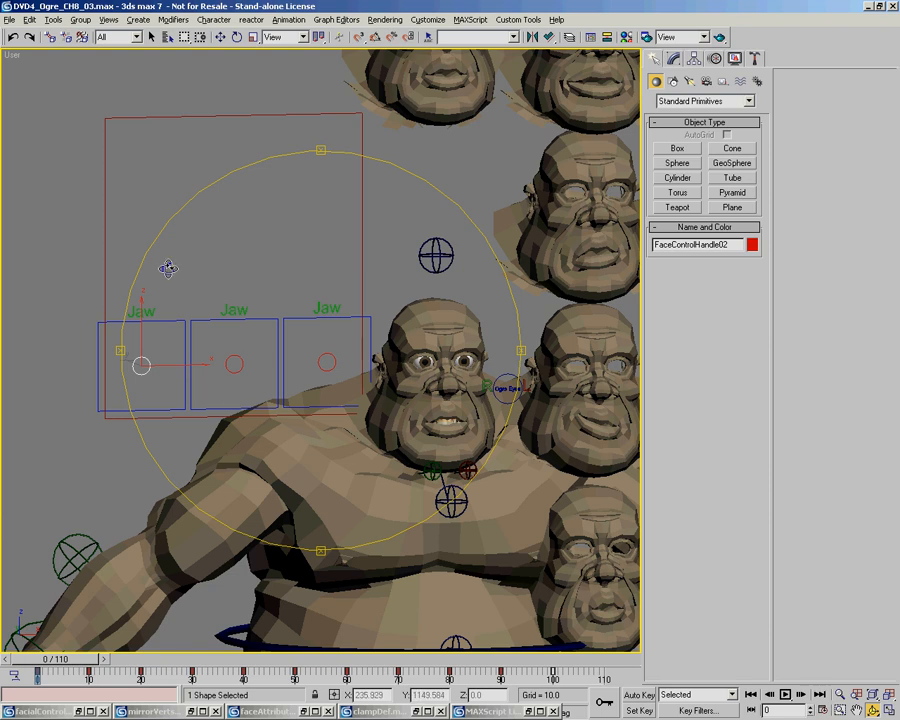
key(w)
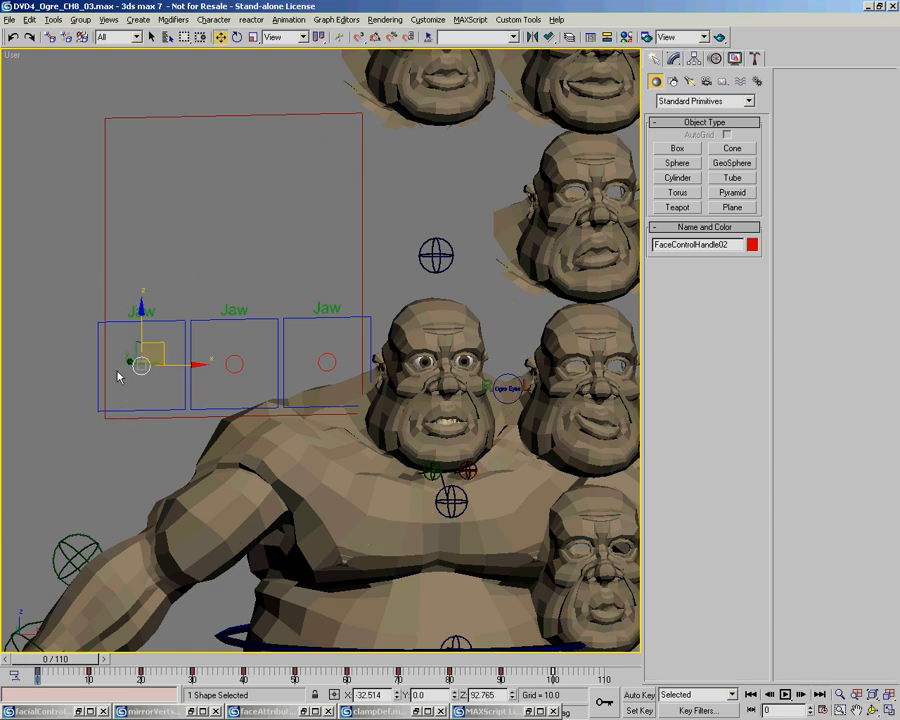
Widen the large outer rectangle to 33.026 so that it frames all three control boxes
click(245, 302)
click(674, 58)
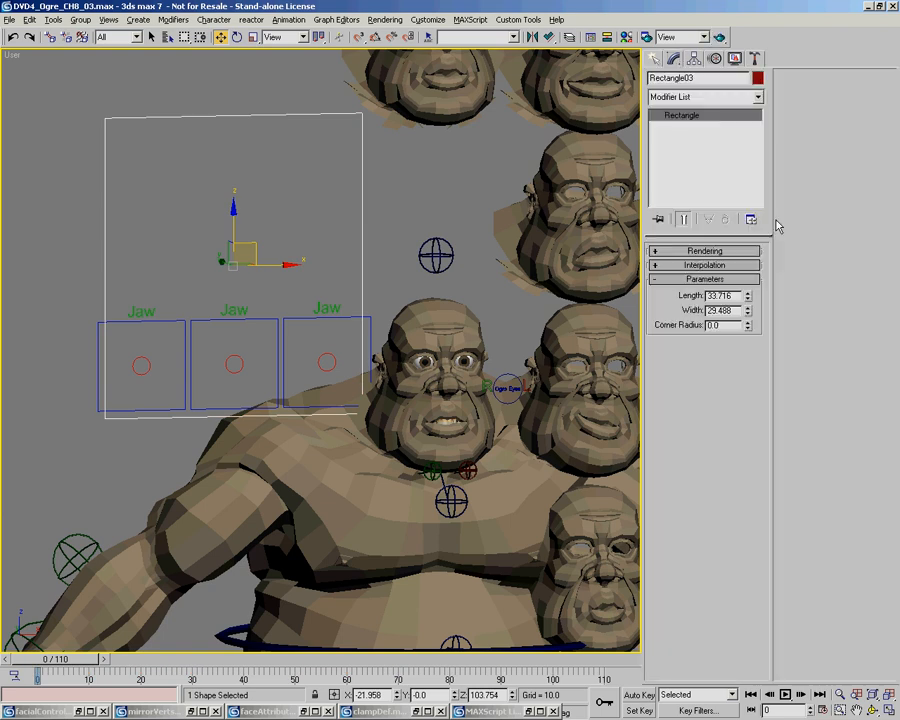
drag(753, 316, 755, 298)
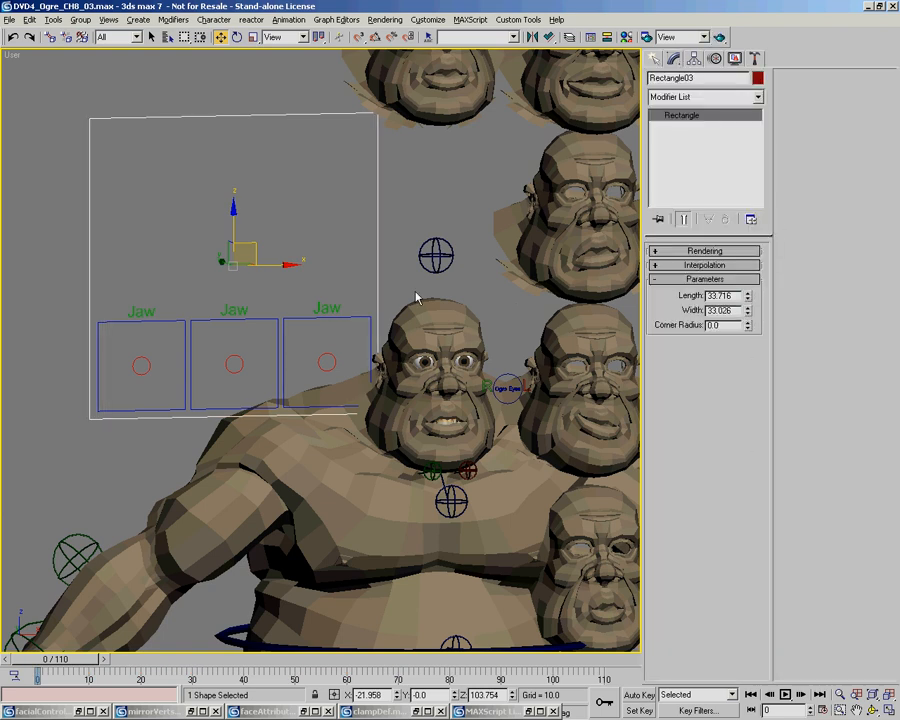
Examine the three control boxes inside the outer rectangle and their placement next to the ogre's head from several angles
middle_drag(434, 306, 430, 316)
key(ctrl+r)
drag(266, 304, 240, 285)
key(alt+z)
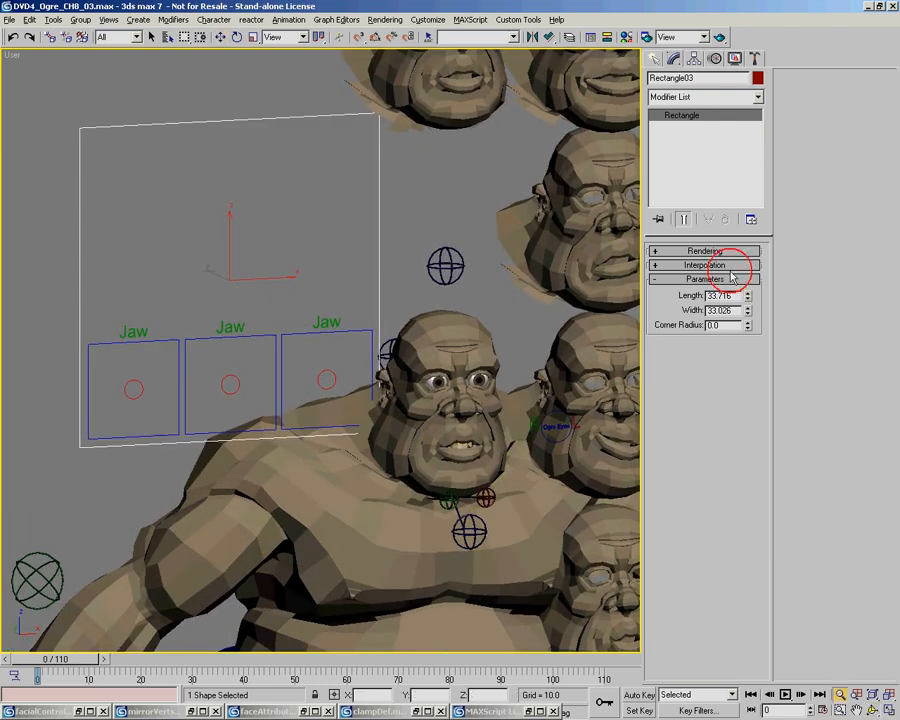
middle_drag(239, 344, 247, 358)
key(ctrl+r)
mouse_move(279, 382)
mouse_down()
mouse_move(265, 362)
mouse_move(277, 370)
mouse_up()
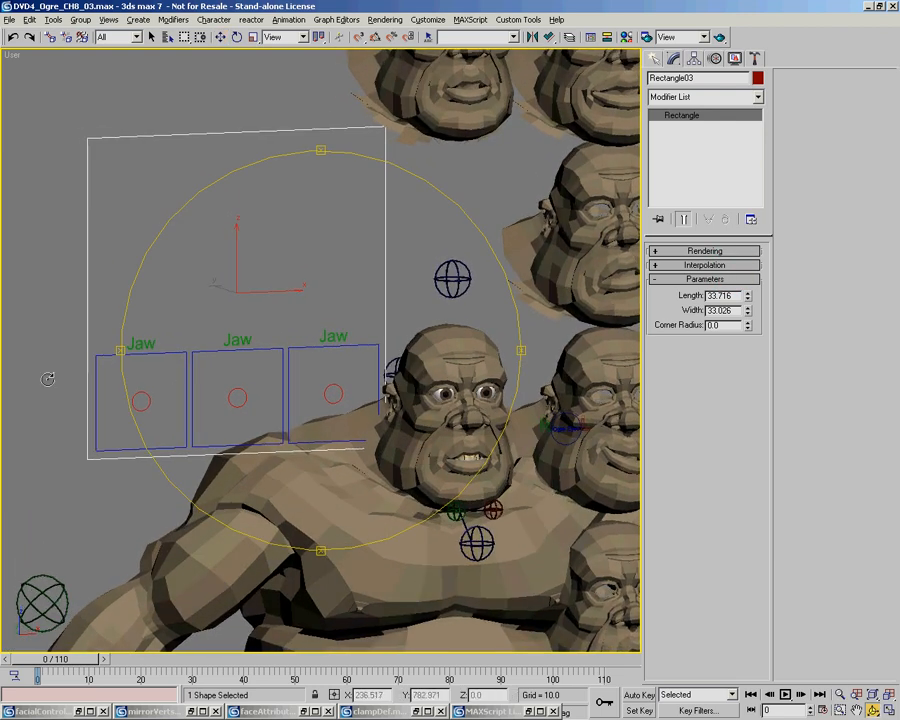
key(alt+z)
drag(62, 372, 66, 352)
drag(252, 381, 249, 402)
key(ctrl+r)
mouse_move(320, 381)
mouse_down()
mouse_move(307, 368)
mouse_move(304, 383)
mouse_up()
right_click(304, 383)
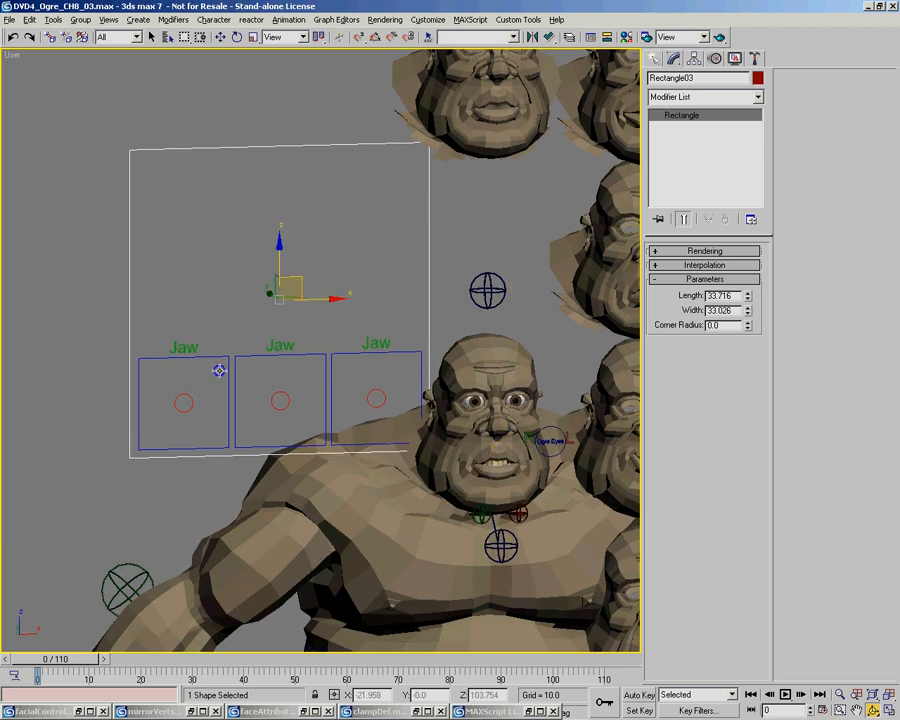
Change the text of the label over the control box farthest from the head to "R Corner"
click(184, 348)
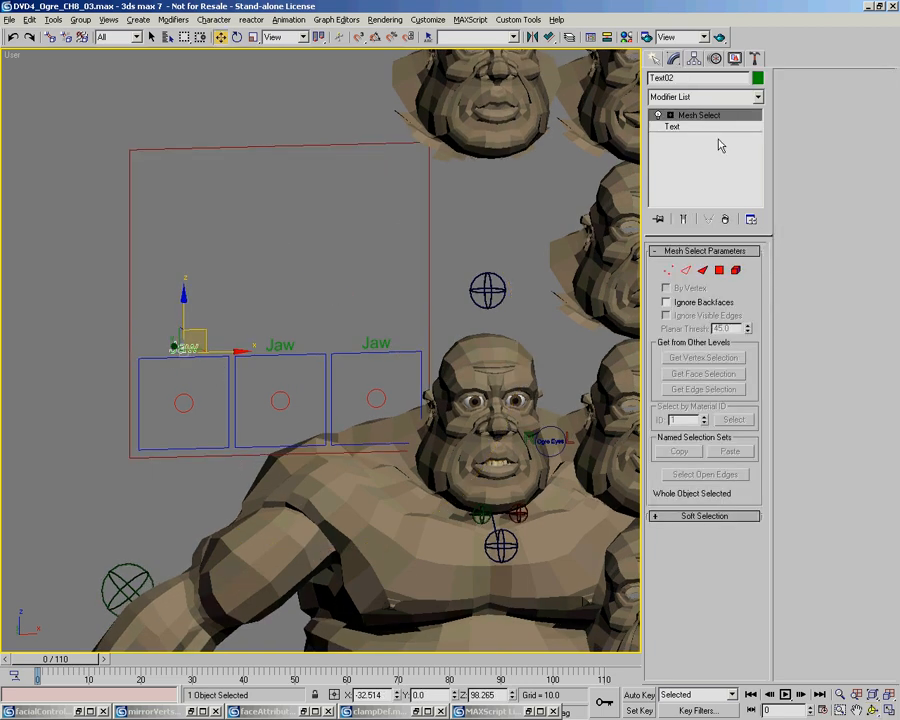
click(675, 127)
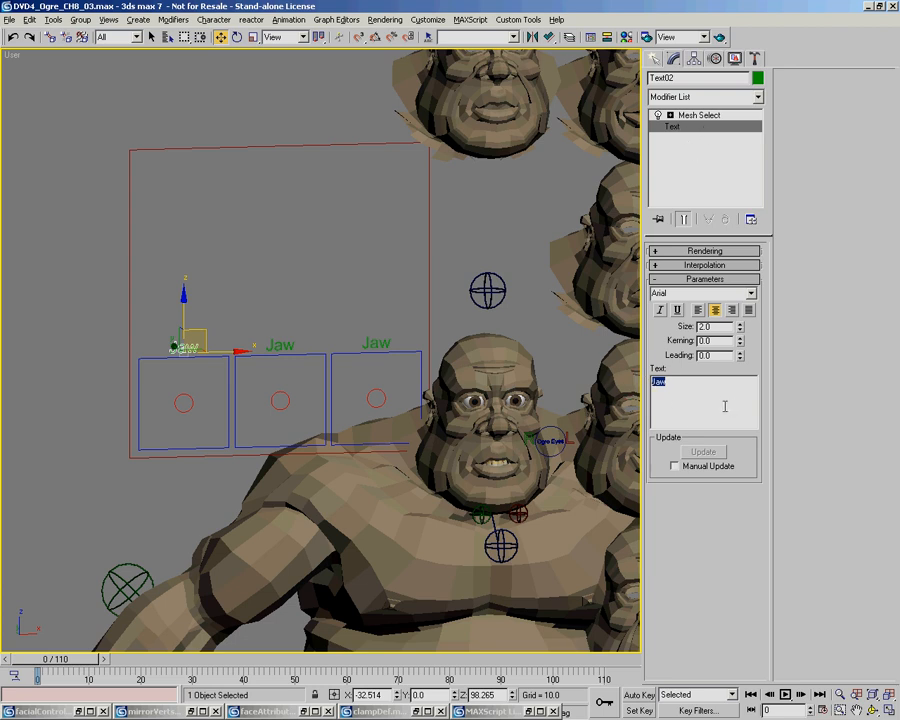
text(R)
text( Mu)
text(outh)
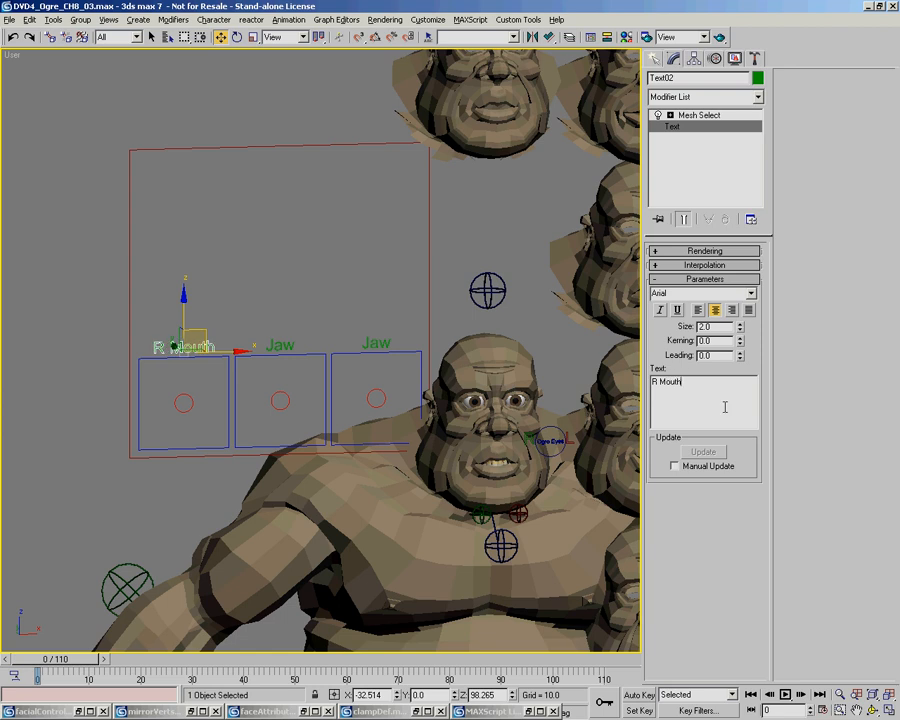
key(BackSpace)
key(BackSpace)
key(BackSpace)
key(BackSpace)
key(BackSpace)
text(Co)
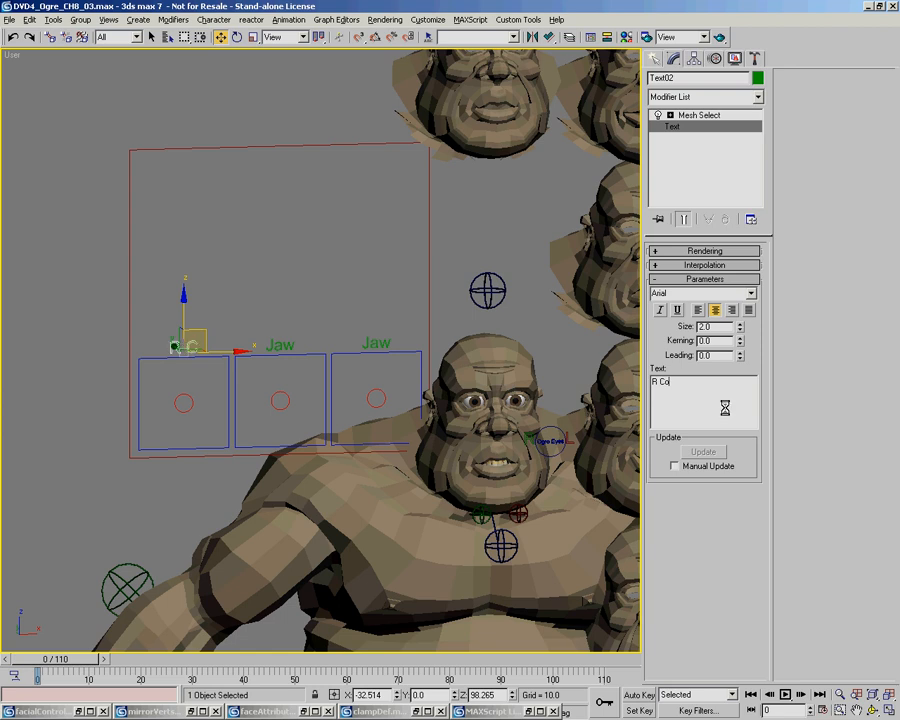
text(rner)
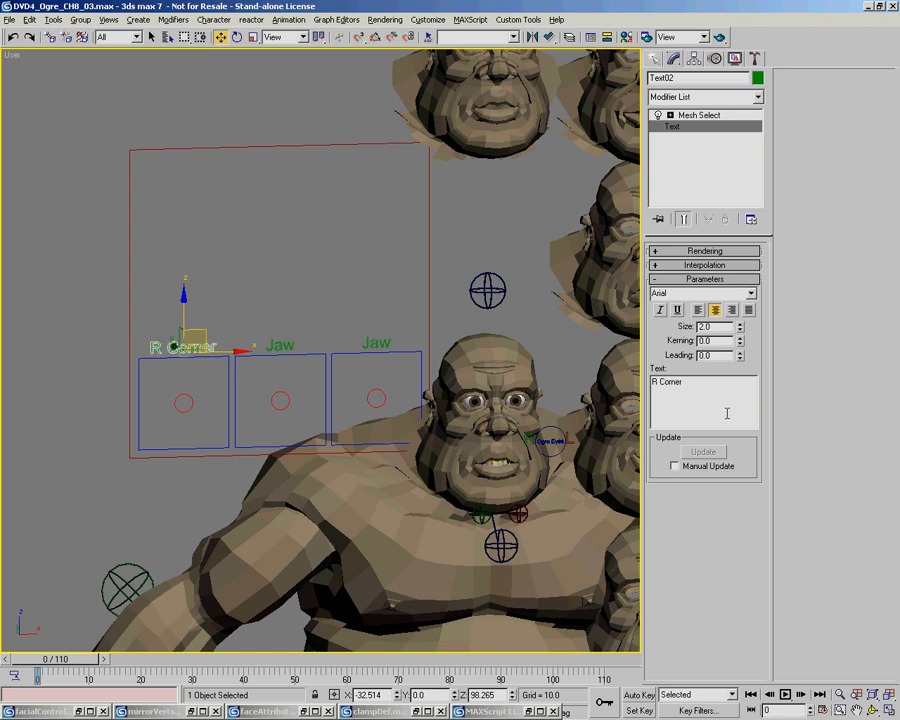
Change the label over the control box nearest the head to "L Corner" and deselect it
click(376, 347)
click(696, 115)
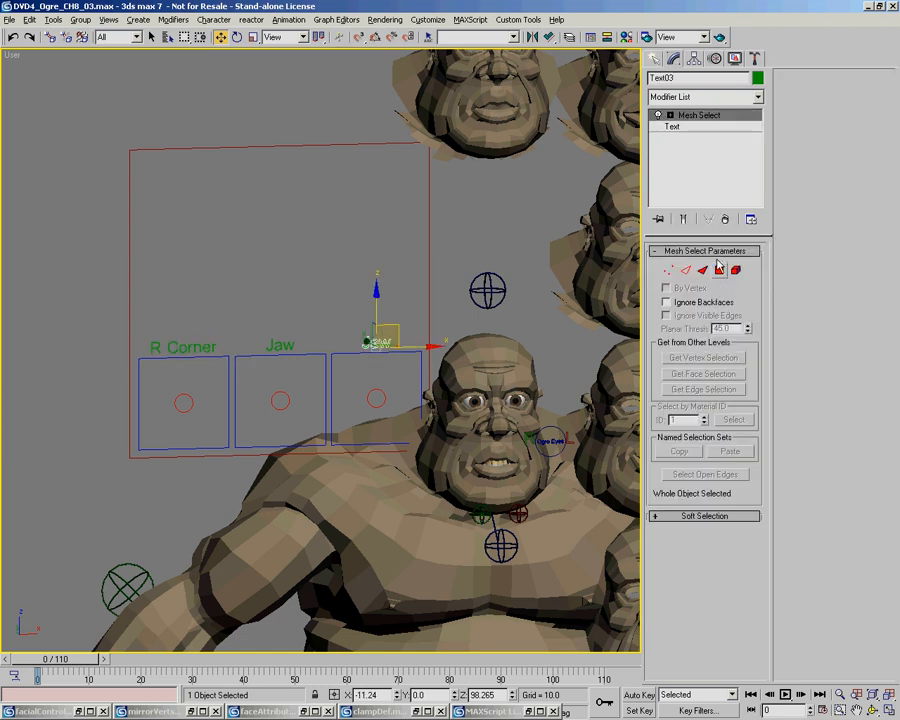
click(684, 128)
drag(689, 390, 614, 378)
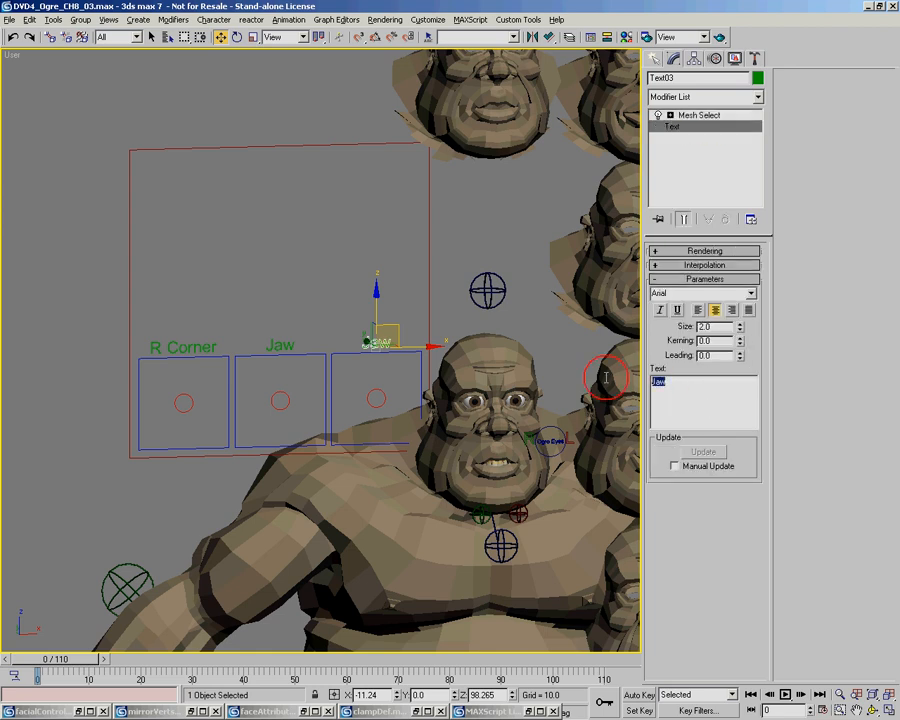
text(L C)
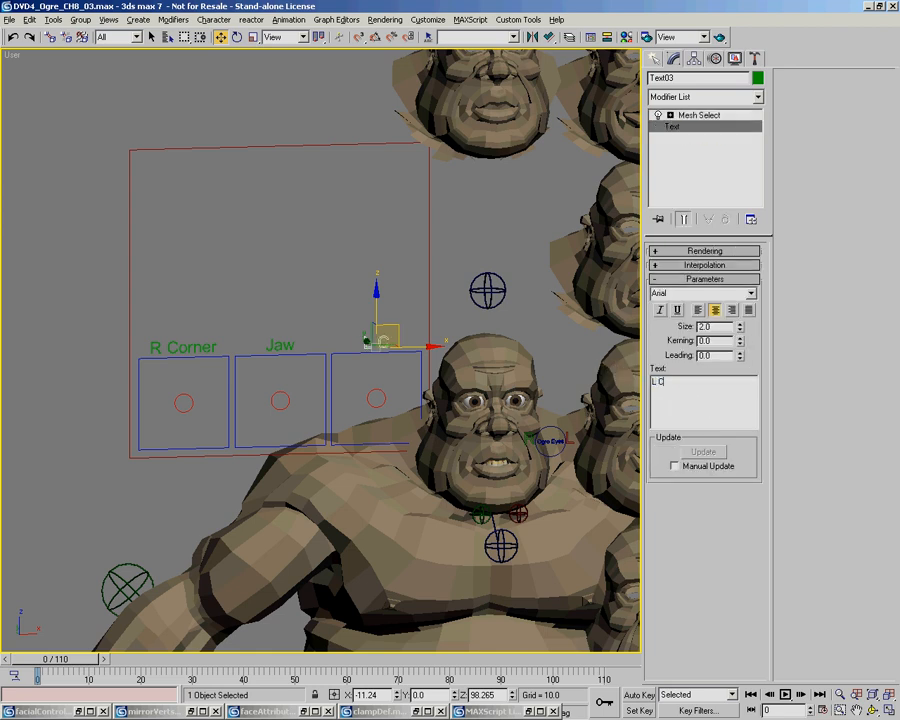
text(orner)
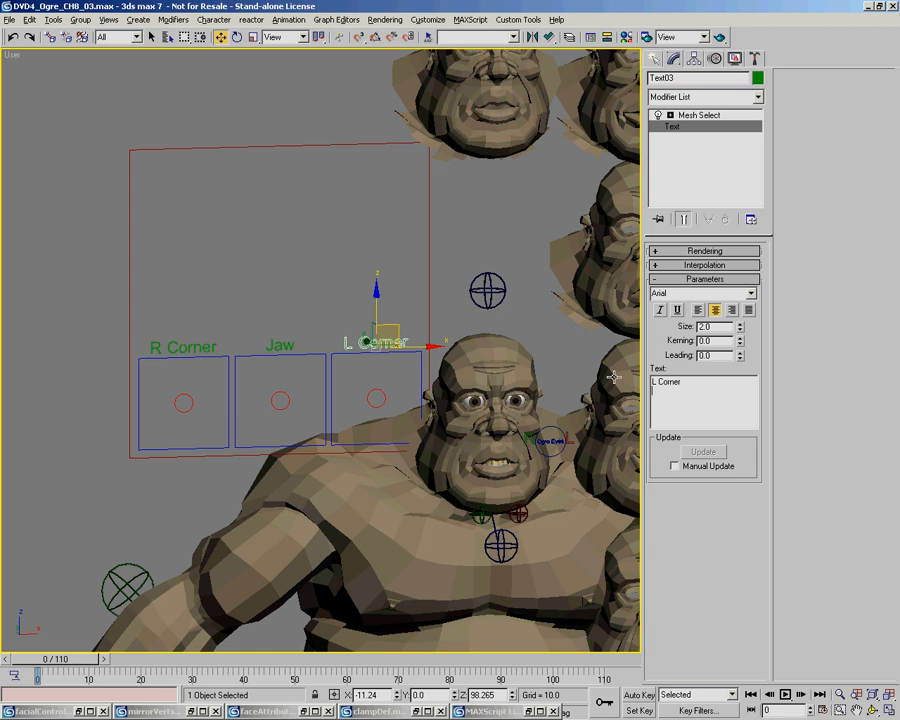
click(184, 242)
Select the ogre's body mesh and show the channel list of its Morpher modifier
middle_drag(319, 361, 287, 362)
scroll(286, 357, up, 2)
alt+middle_drag(287, 362, 358, 371)
key(shift+z)
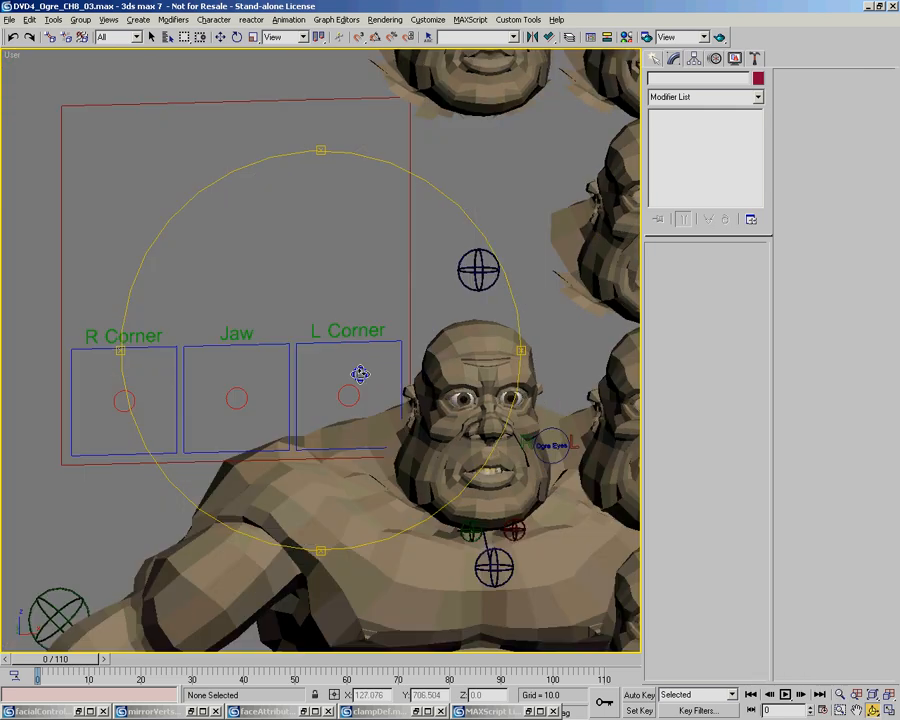
click(495, 347)
middle_drag(495, 347, 432, 294)
click(704, 140)
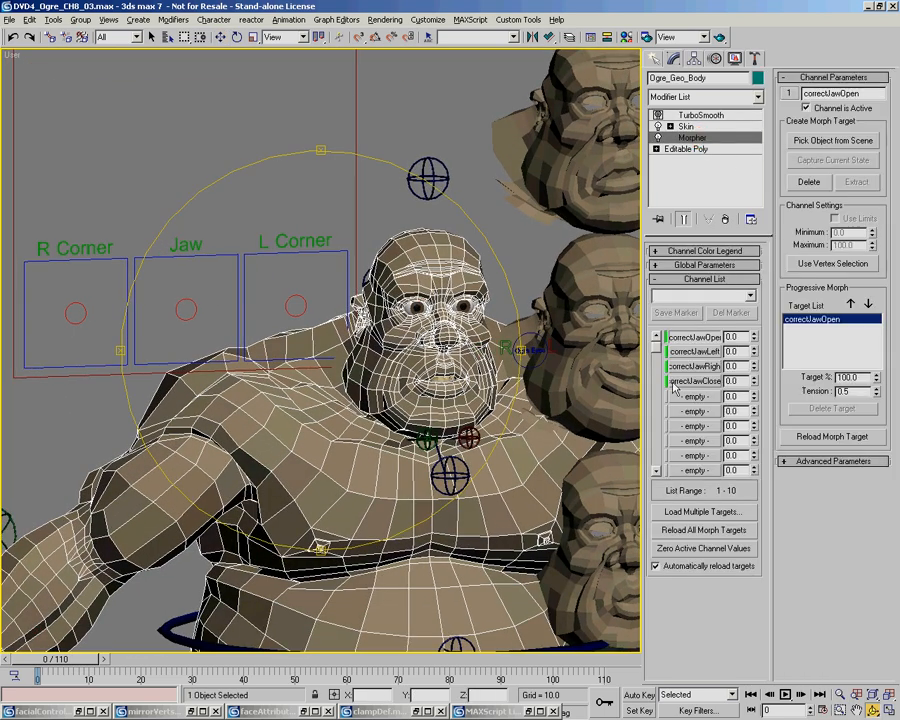
Examine the channel swap options and the list of used channels for the correctJawOpen morph channel
middle_drag(530, 336, 423, 287)
ctrl+alt+middle_drag(423, 287, 650, 419)
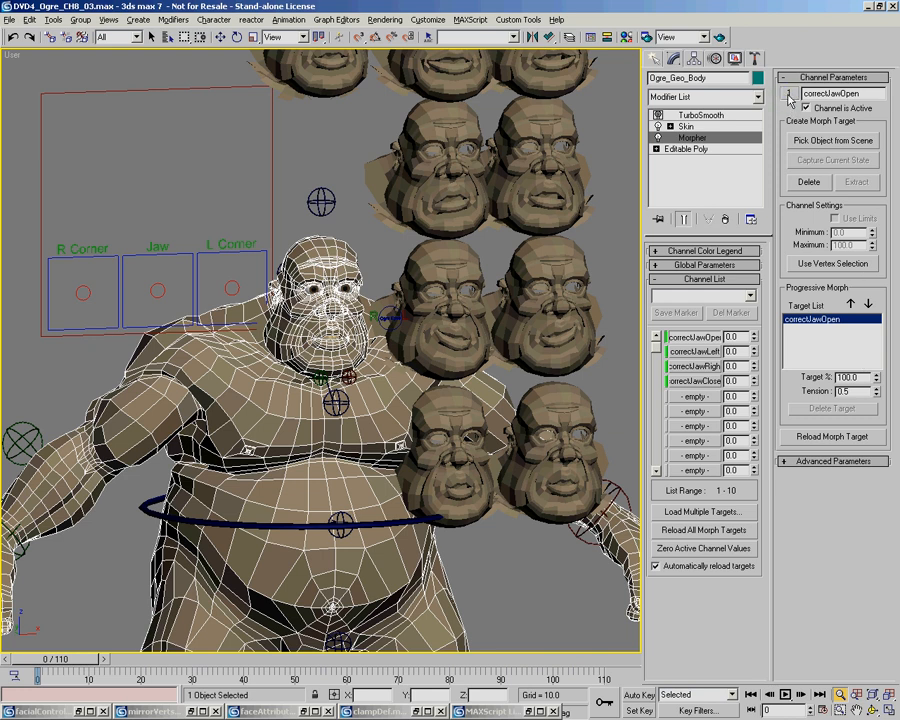
click(792, 95)
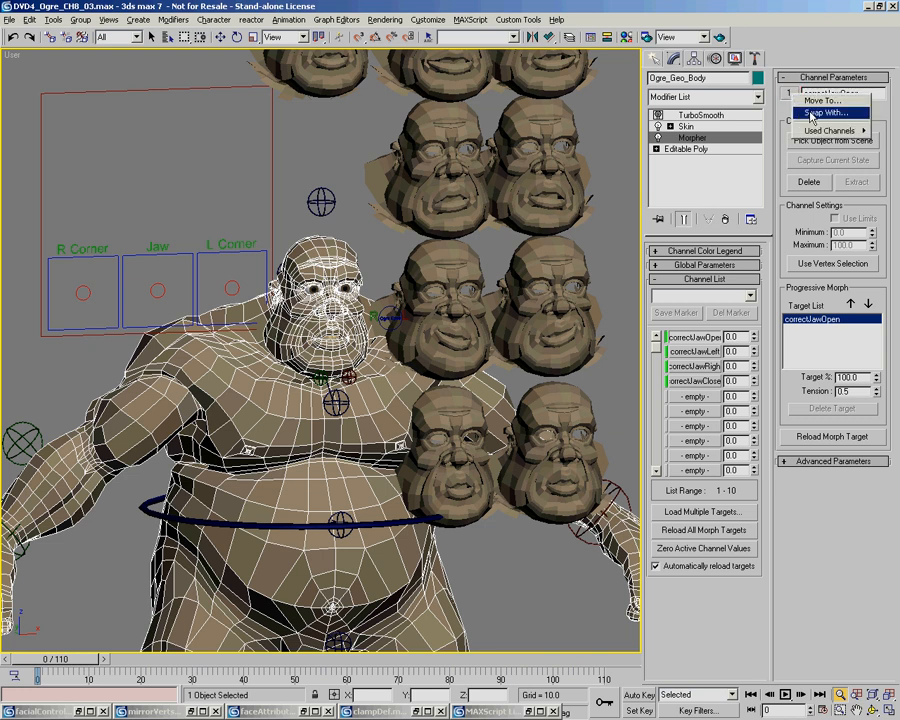
click(812, 113)
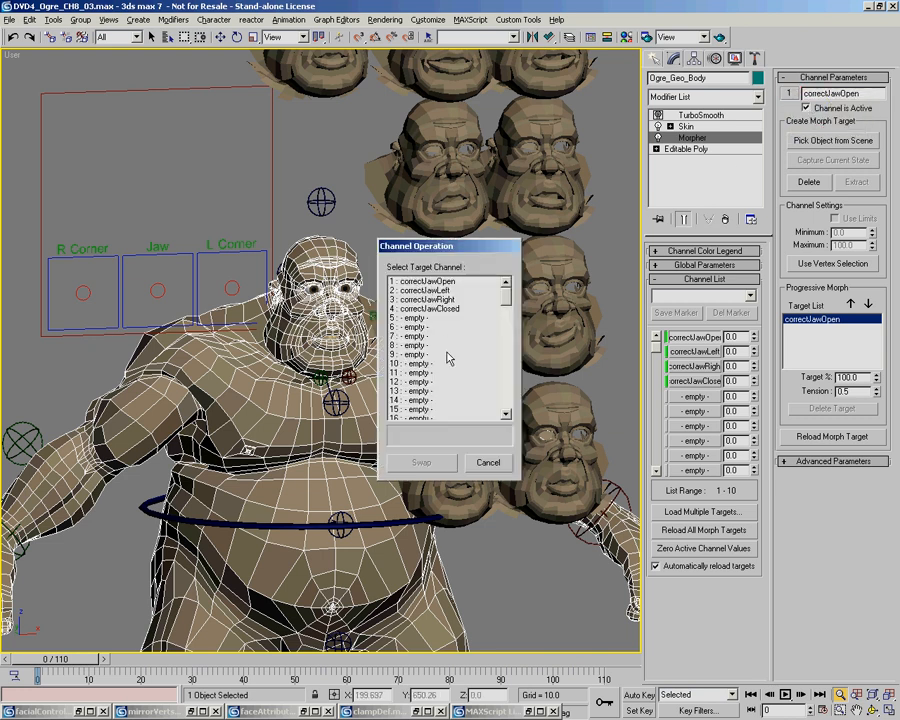
mouse_move(507, 291)
mouse_down()
mouse_move(503, 314)
mouse_move(505, 289)
mouse_up()
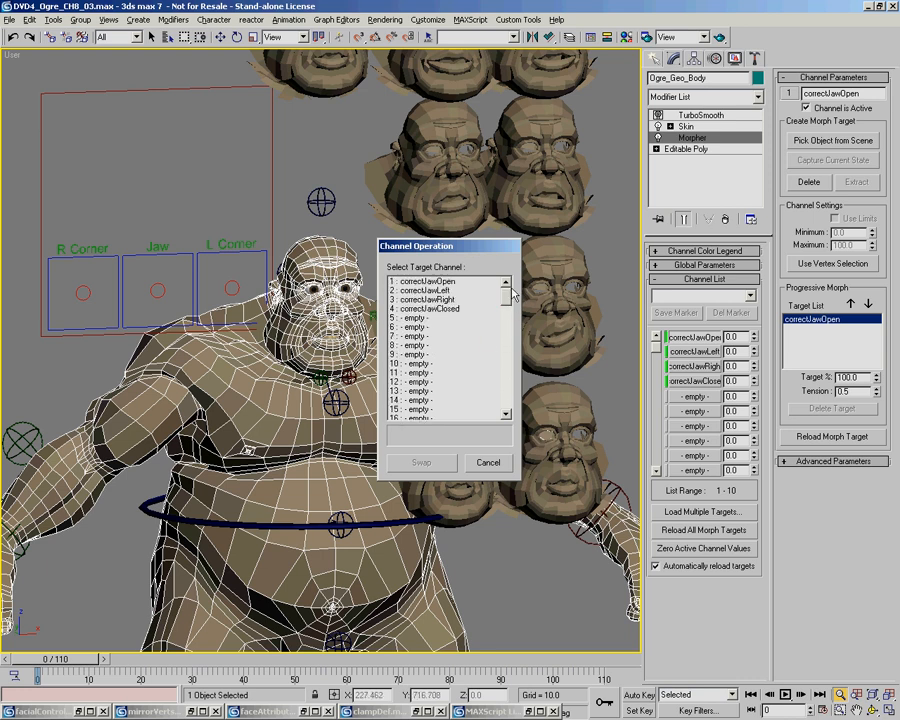
click(497, 462)
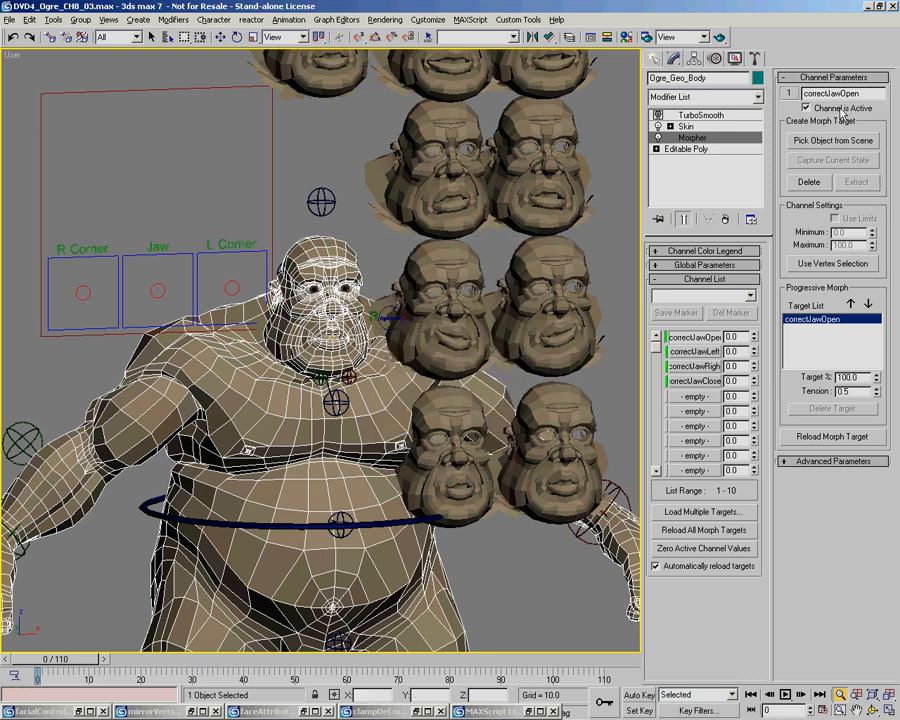
click(793, 95)
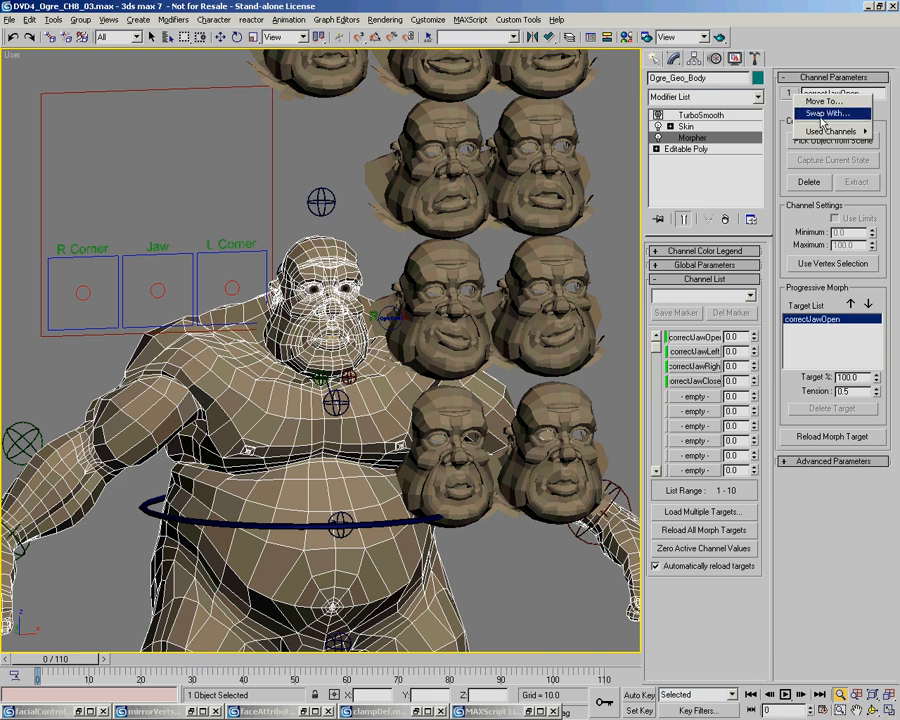
mouse_move(821, 132)
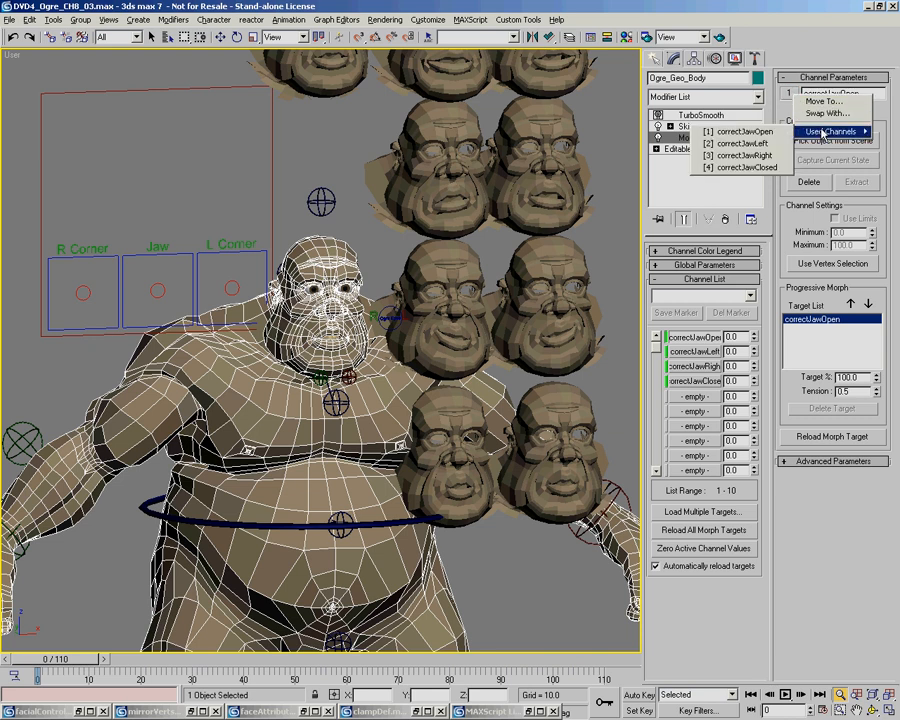
click(817, 36)
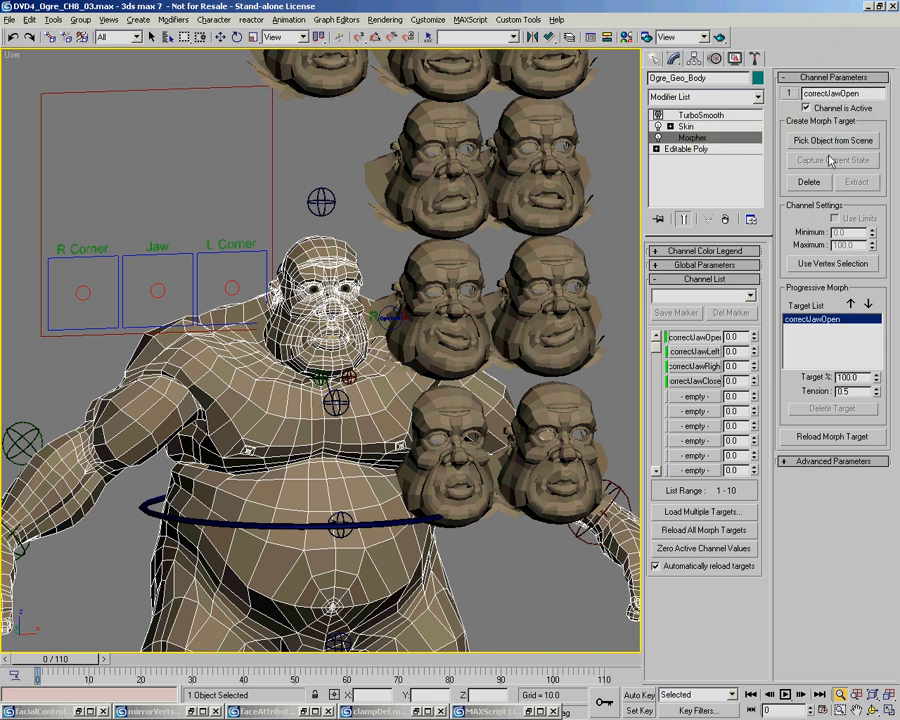
Examine the rows of mouth-corner target heads beside the ogre's head and control boxes
middle_drag(389, 406, 384, 439)
alt+middle_drag(362, 439, 380, 440)
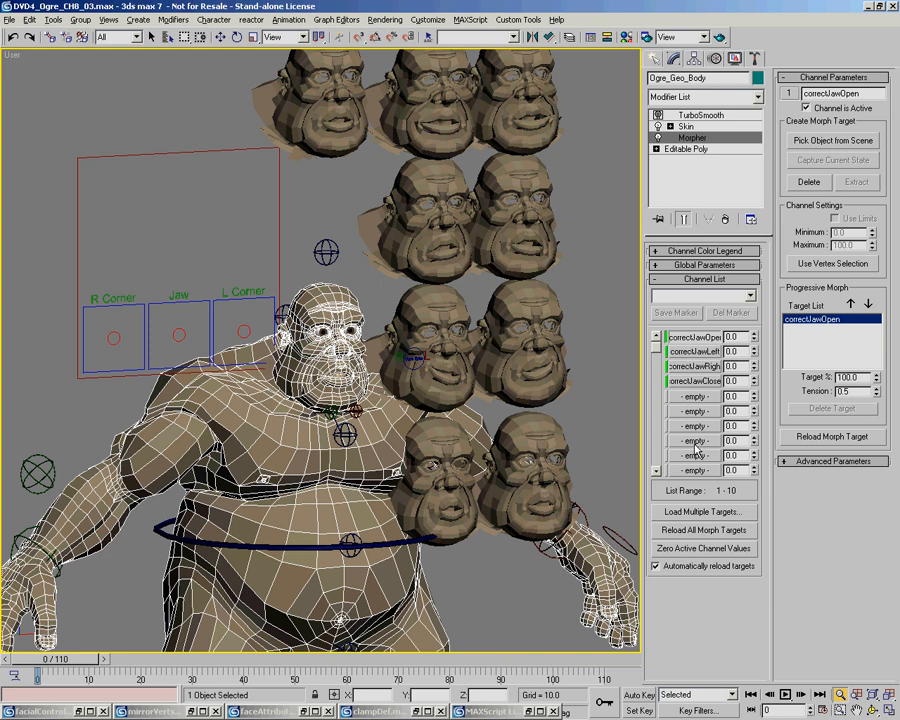
middle_drag(378, 412, 389, 422)
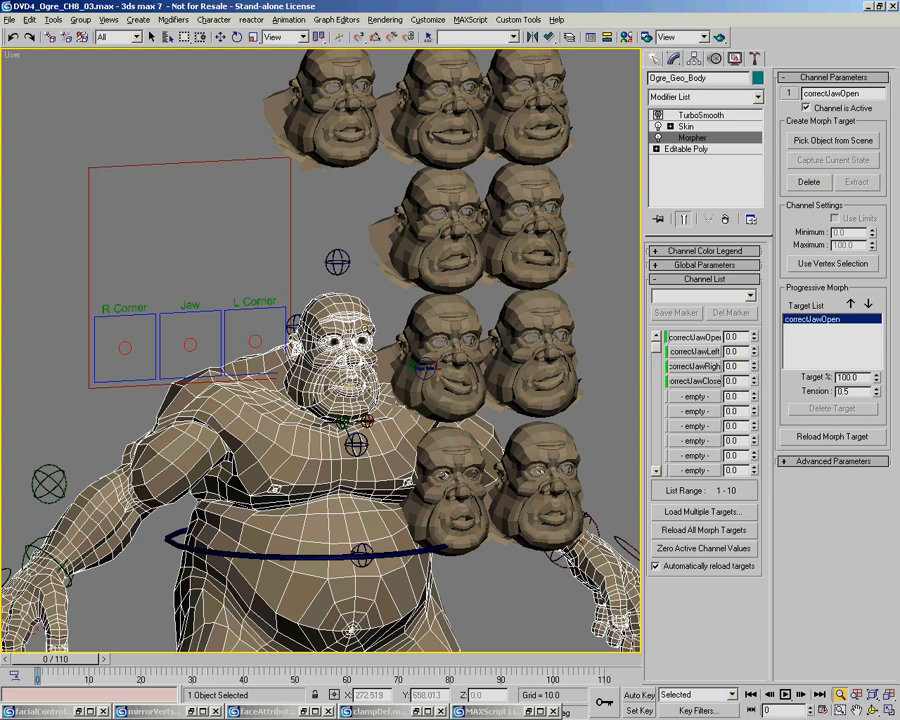
middle_drag(359, 333, 352, 343)
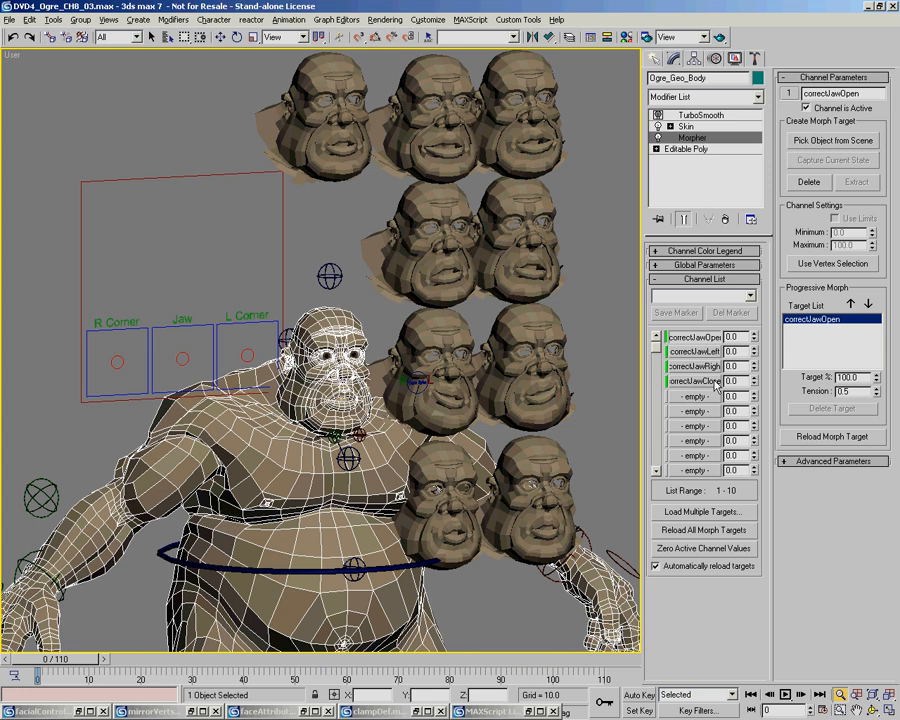
middle_drag(490, 451, 480, 453)
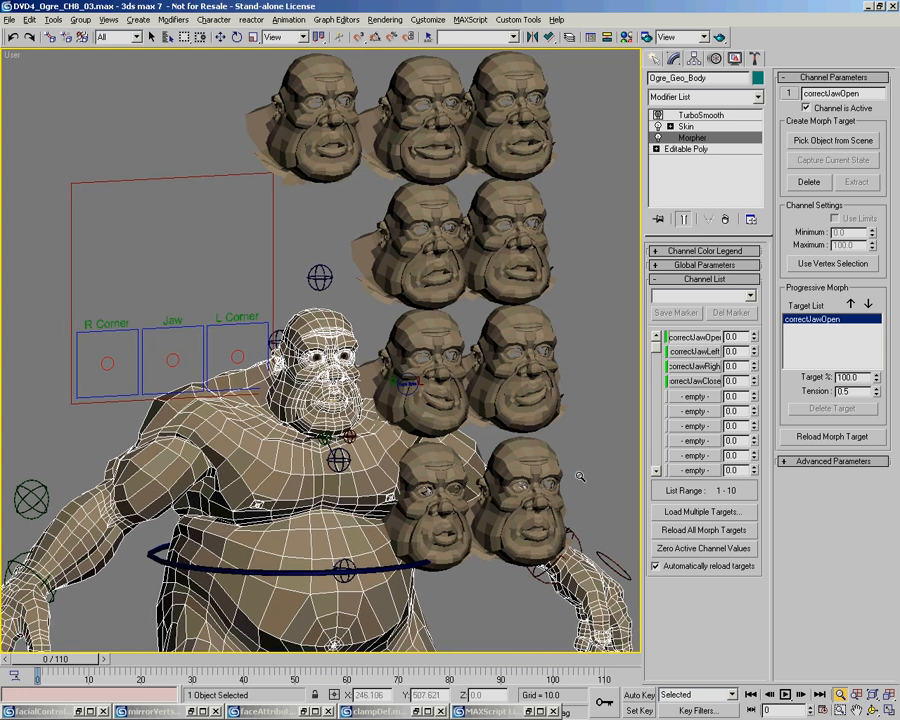
middle_drag(389, 445, 402, 438)
key(ctrl+r)
drag(364, 401, 235, 355)
scroll(352, 236, up, 2)
key(alt+z)
middle_drag(502, 336, 345, 331)
drag(400, 370, 400, 383)
middle_drag(456, 52, 443, 73)
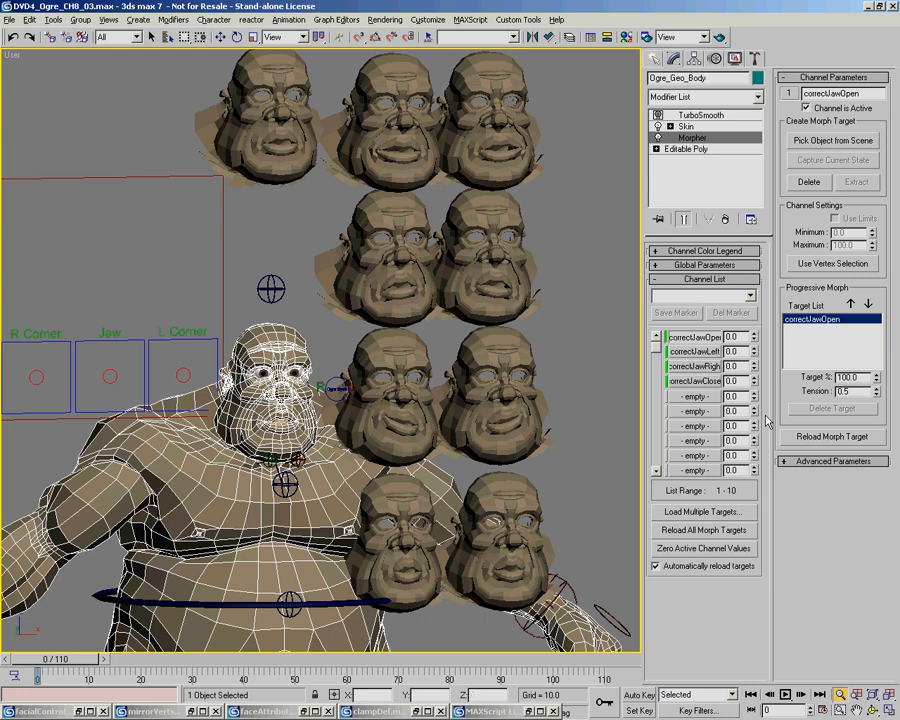
Assign the RcornerOut, RcornerDown, RcornerUp and RcornerIn heads from the scene to Morpher channels 5 through 8
click(710, 399)
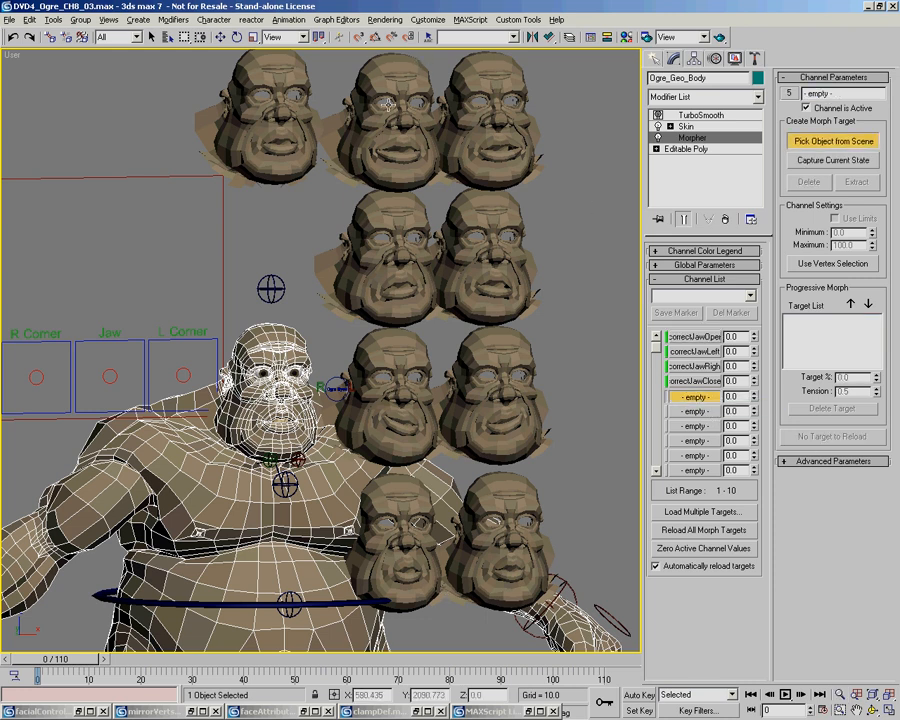
right_click(694, 412)
click(707, 417)
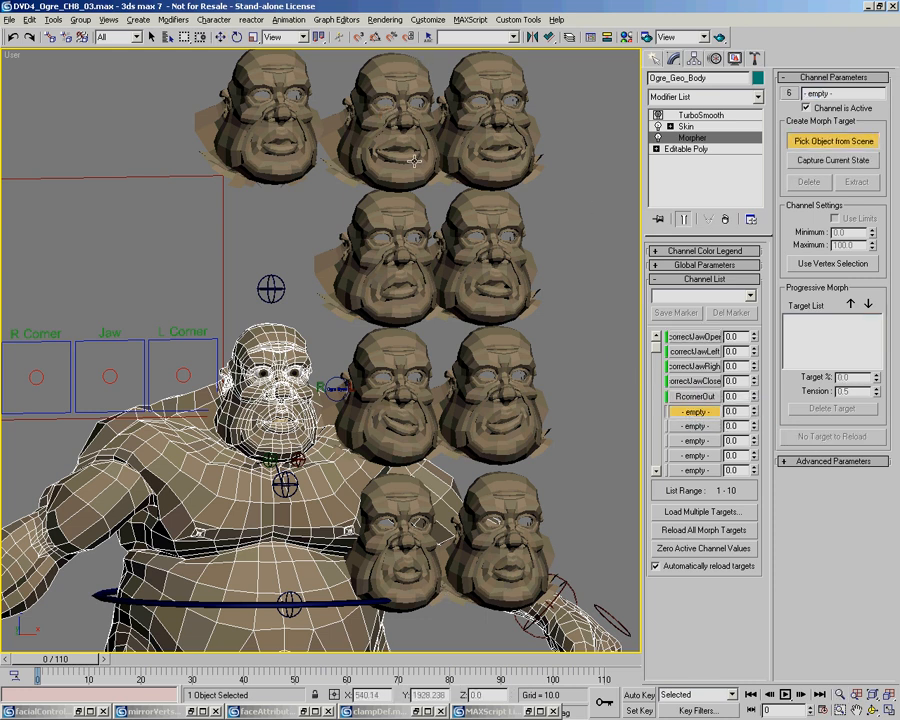
click(395, 217)
right_click(694, 426)
click(707, 432)
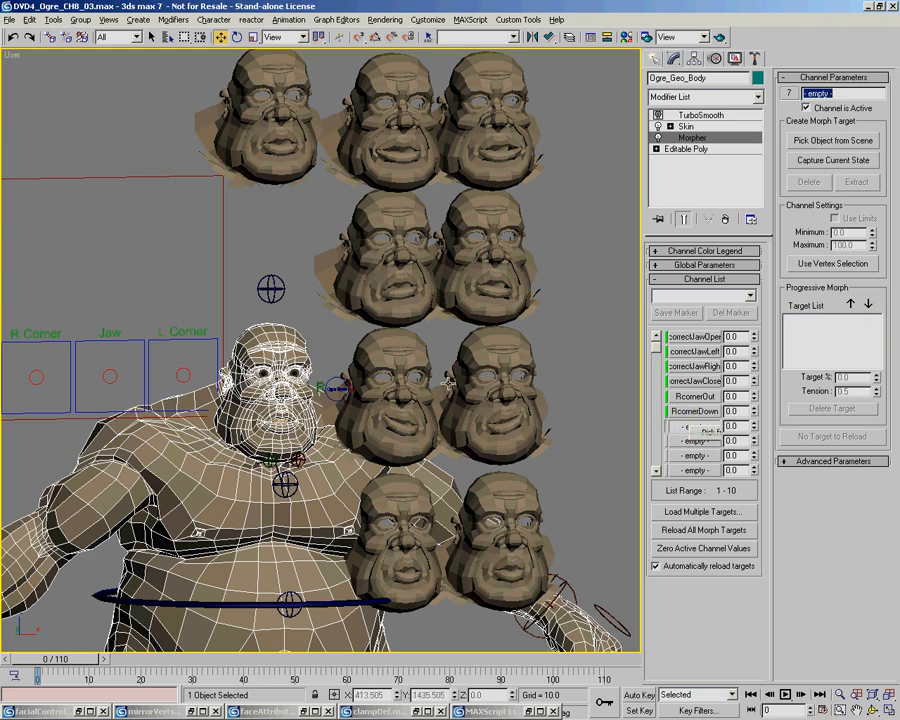
click(395, 353)
right_click(694, 441)
click(707, 447)
click(404, 585)
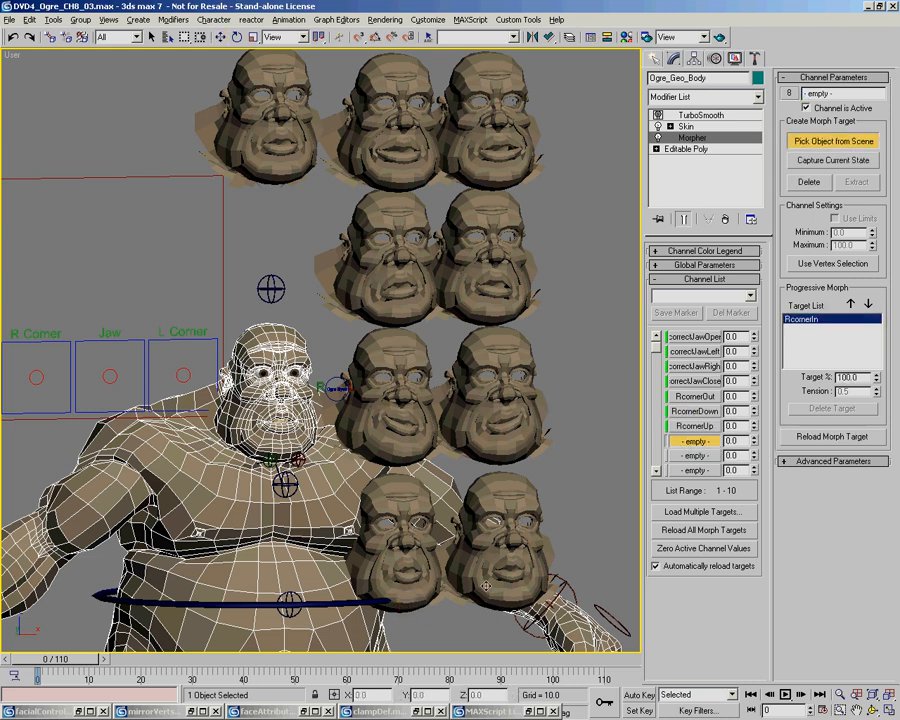
Turn off automatic reloading of the Morpher's targets
middle_drag(435, 433, 424, 329)
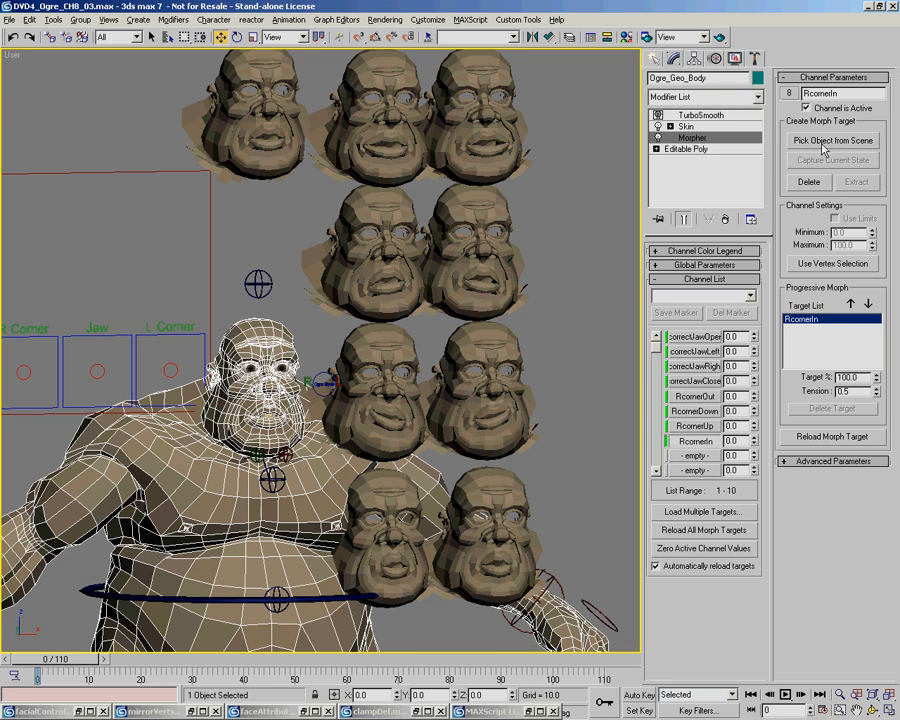
right_click(685, 445)
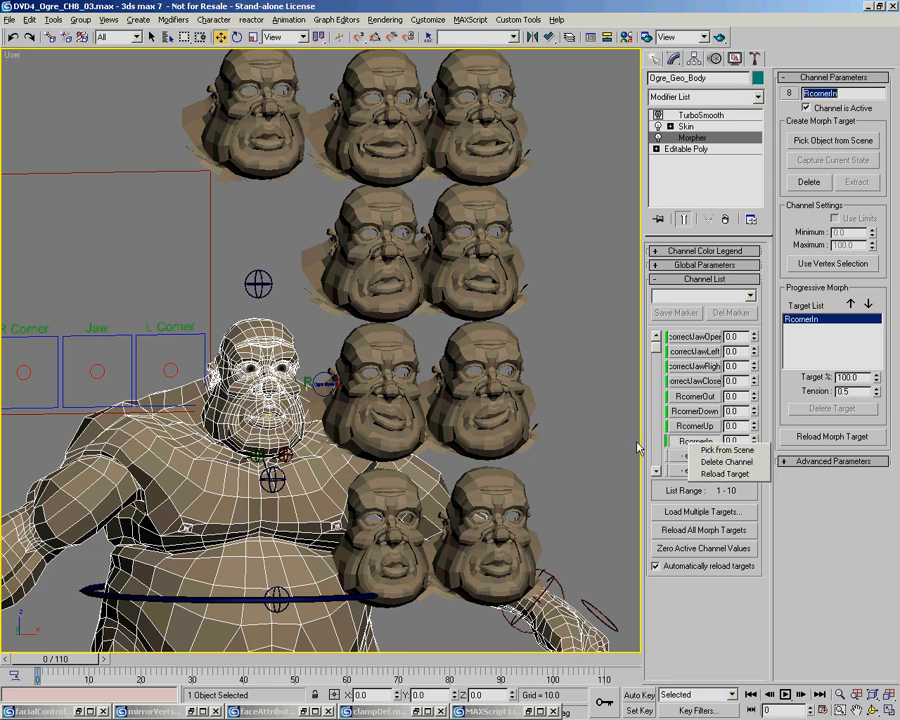
click(812, 523)
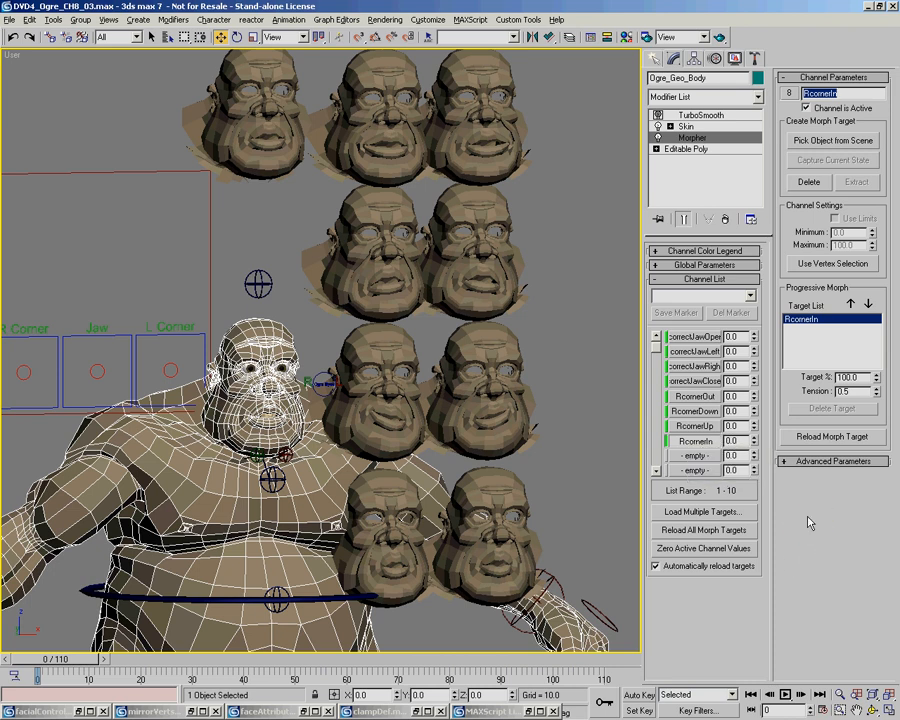
click(670, 570)
mouse_move(415, 346)
middle_down()
mouse_move(388, 346)
mouse_move(402, 355)
mouse_move(432, 345)
middle_up()
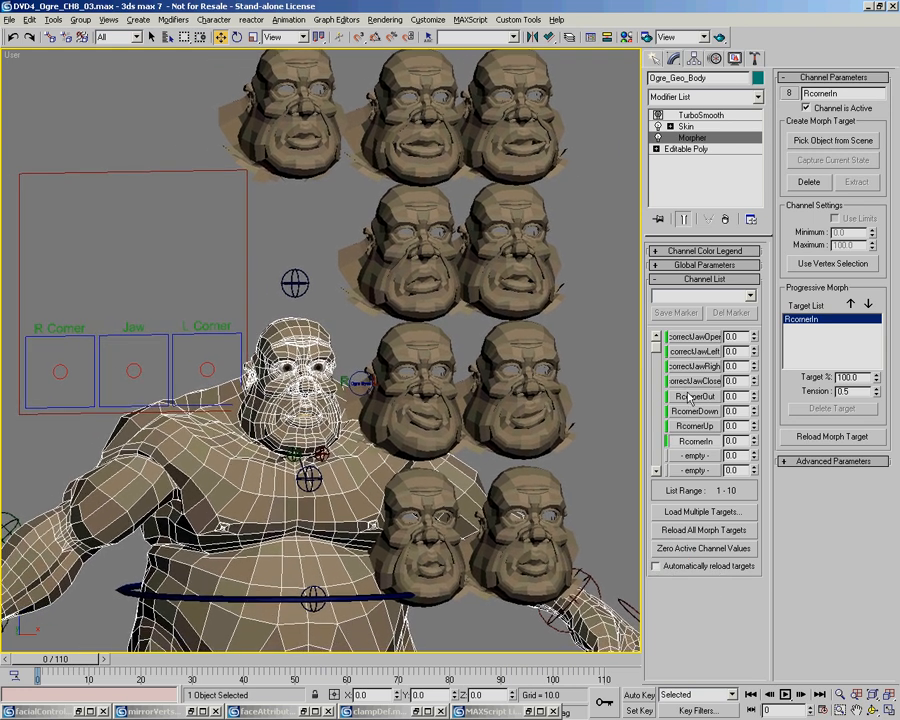
Assign the LcornerOut and LcornerDown heads from the scene to Morpher channels 9 and 10
click(695, 456)
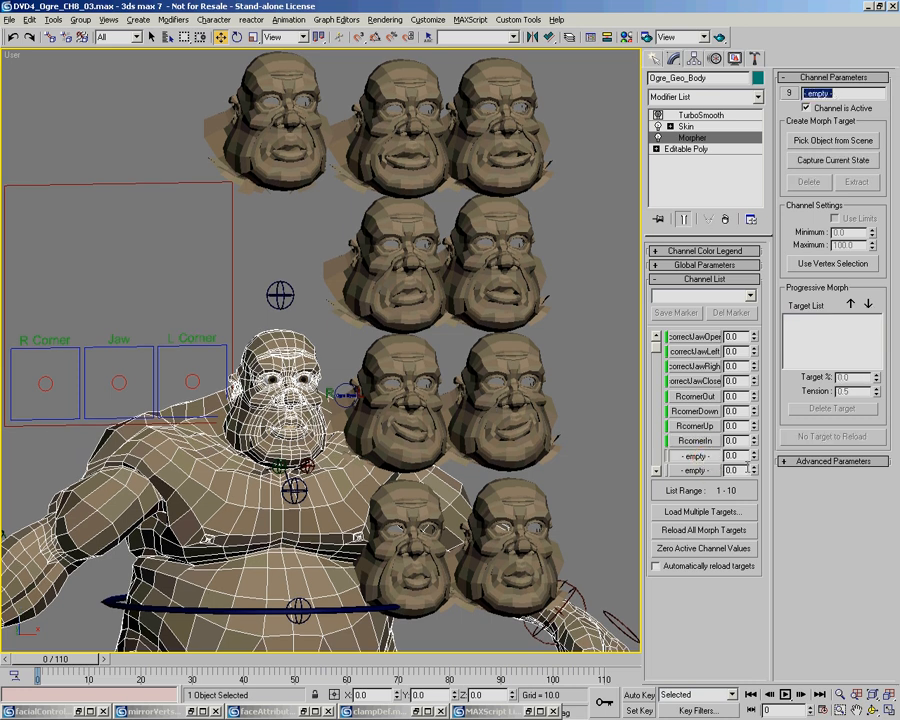
click(656, 471)
click(694, 412)
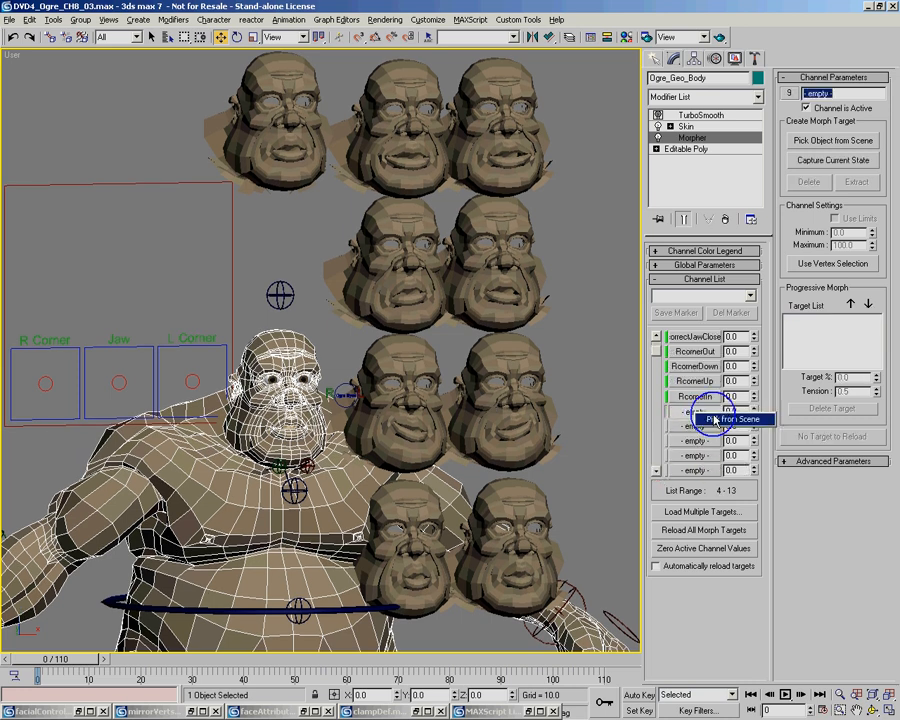
click(833, 140)
click(548, 195)
click(693, 427)
click(833, 140)
click(578, 316)
Assign the RcornerUp01 and LcornerIn heads from the scene to Morpher channels 11 and 12
click(700, 441)
click(717, 453)
click(528, 373)
click(699, 440)
right_click(696, 455)
click(735, 461)
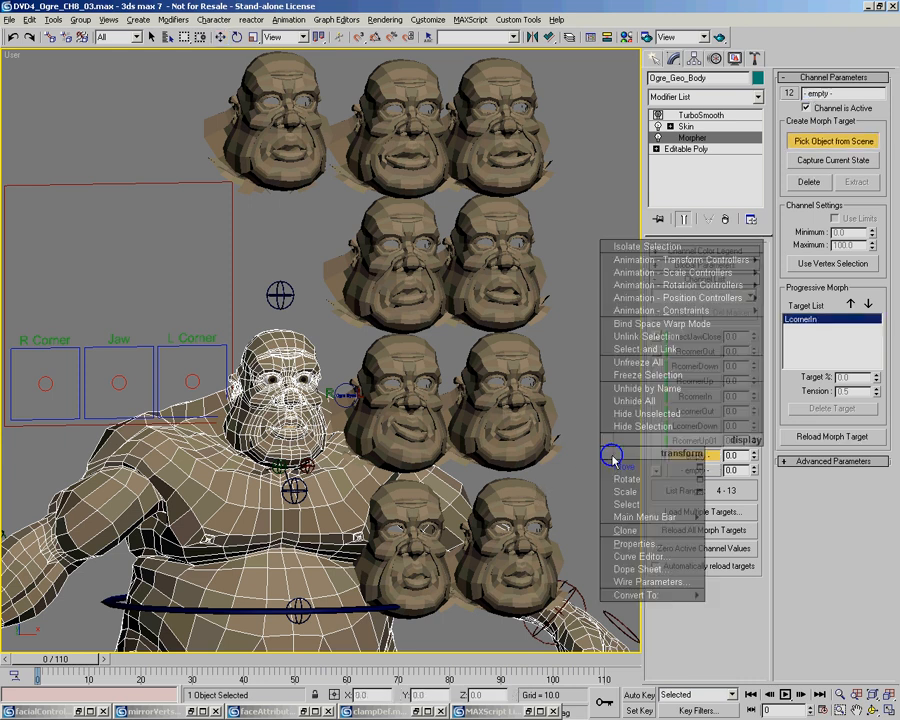
Select the Jaw control handle and move the animation to frame 10 to preview the closed jaw
middle_drag(419, 410, 424, 436)
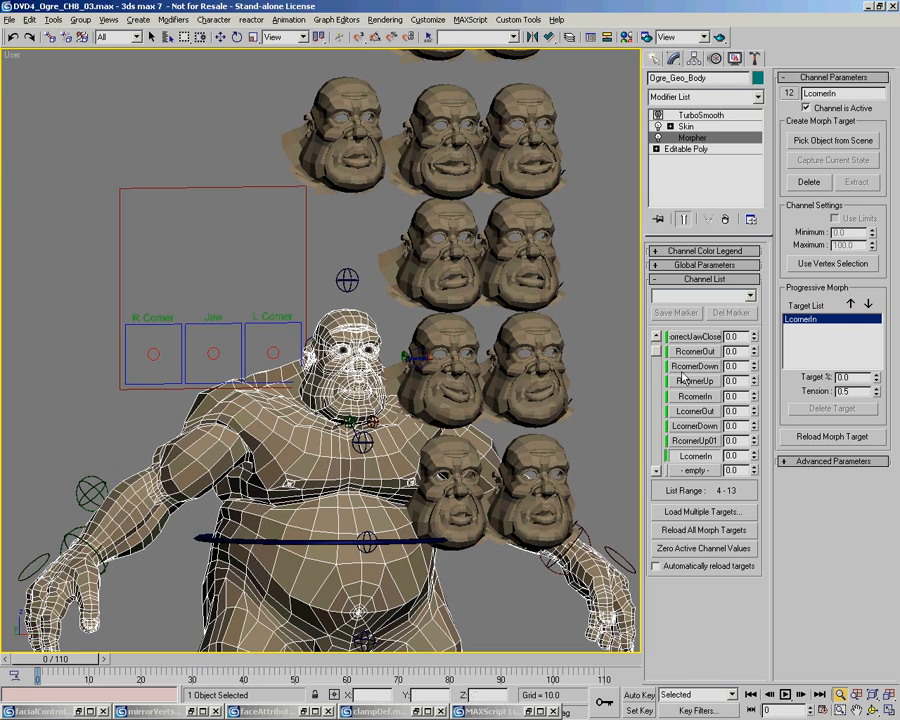
click(754, 378)
drag(344, 346, 343, 250)
key(w)
click(68, 340)
middle_drag(68, 340, 133, 344)
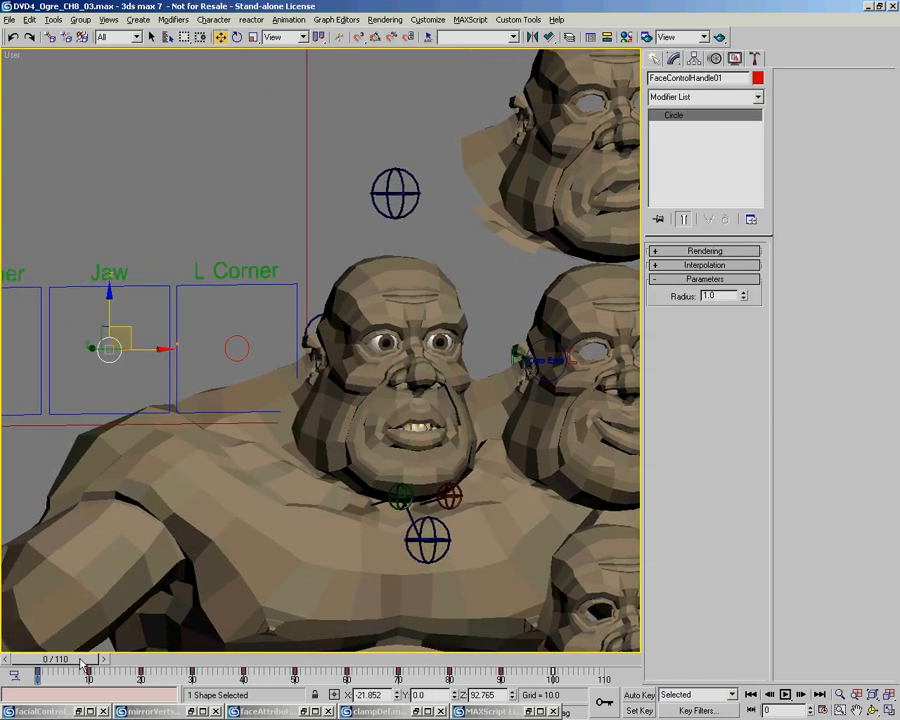
drag(88, 651, 124, 658)
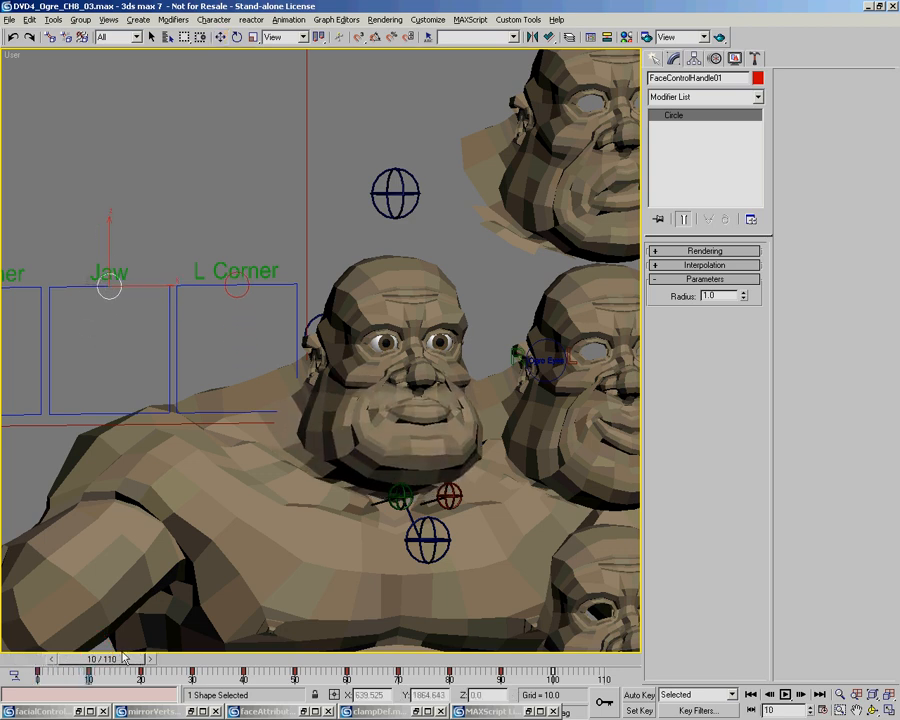
Try the right mouth corner channels of the body's Morpher, including RcornerOut at 100, over the closed-jaw pose
click(431, 271)
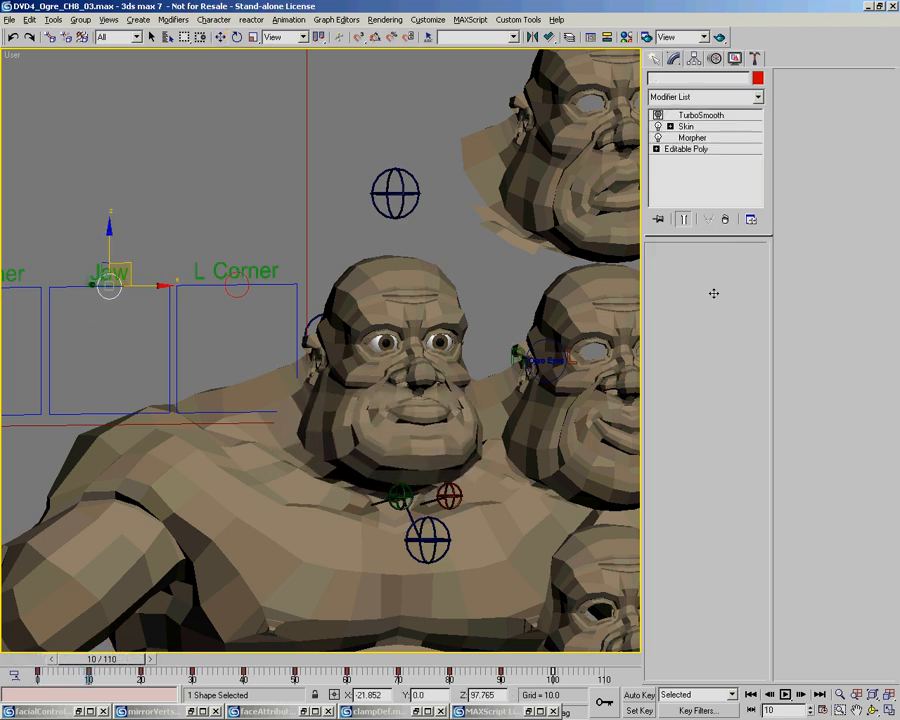
click(690, 137)
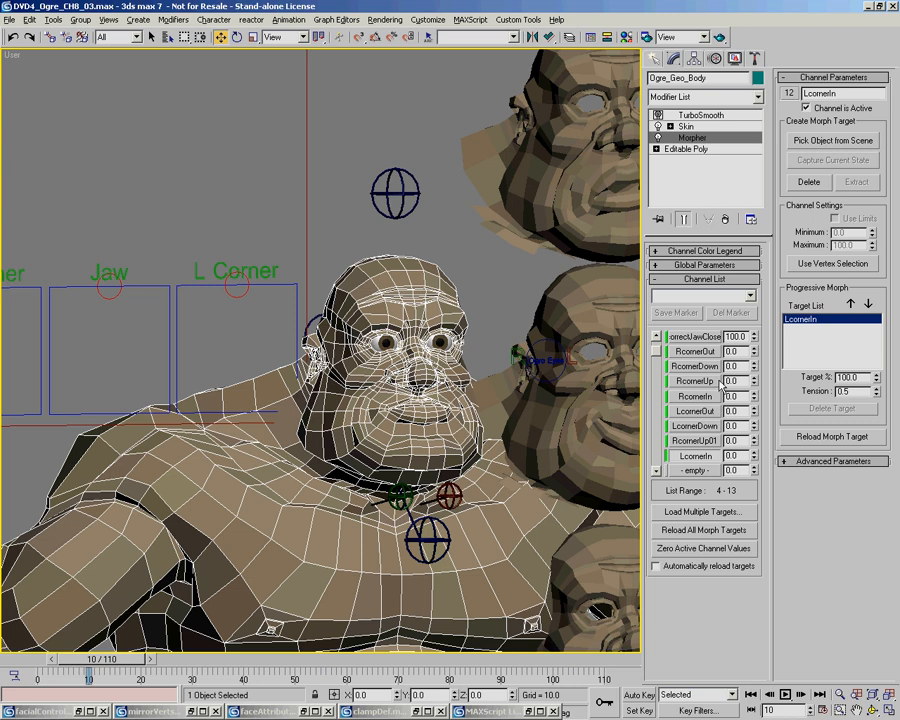
drag(754, 381, 773, 412)
drag(754, 368, 752, 250)
right_click(769, 184)
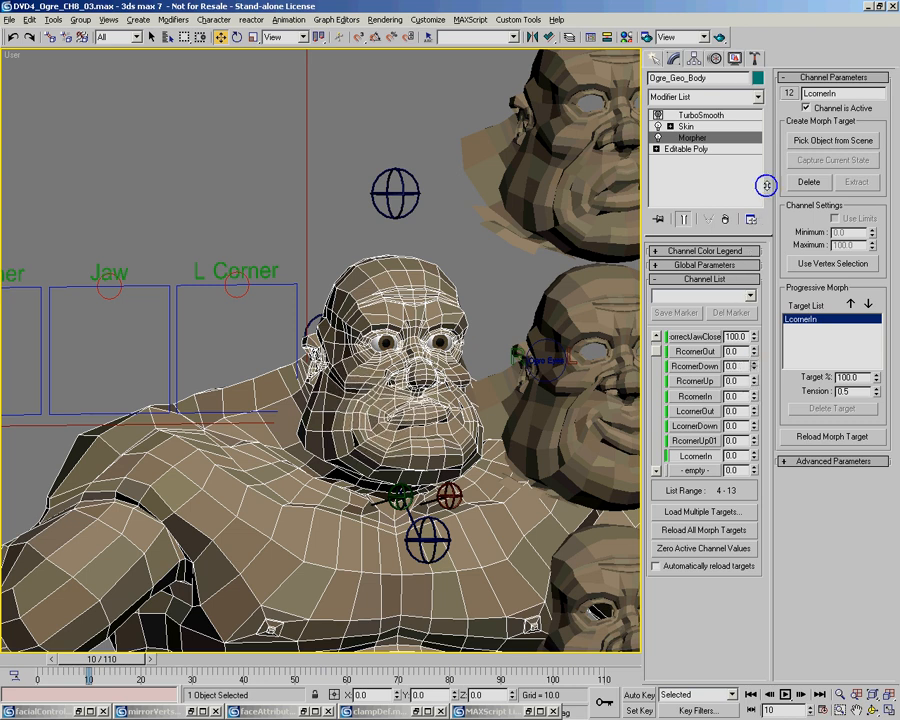
drag(754, 352, 758, 197)
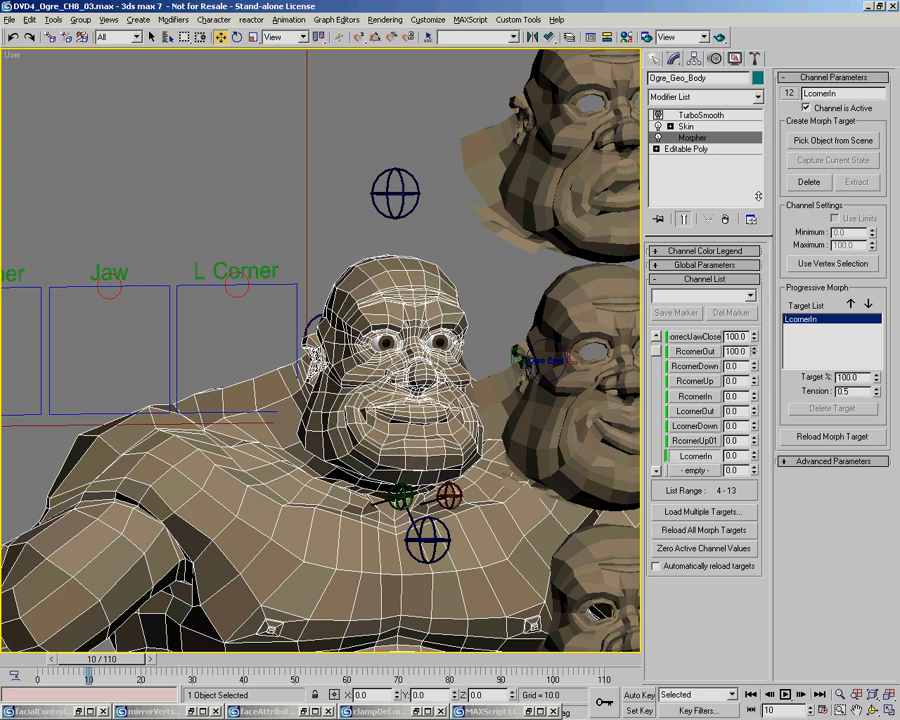
right_click(758, 197)
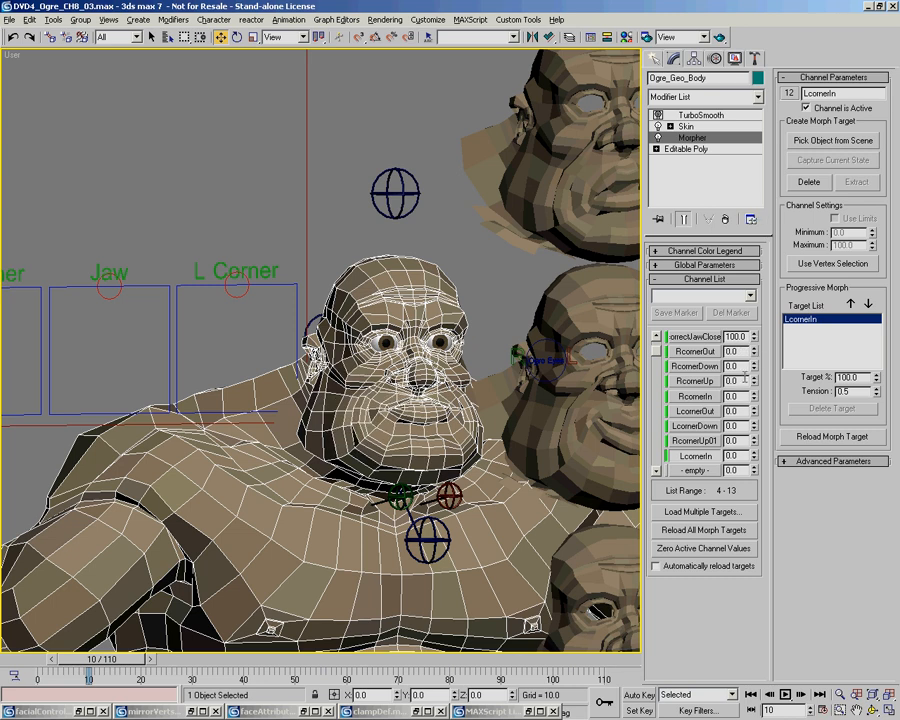
drag(755, 398, 739, 511)
drag(740, 387, 746, 437)
Return the animation to frame 0 and review the ogre's face, control boxes and target heads
middle_drag(190, 345, 247, 327)
drag(118, 662, 60, 660)
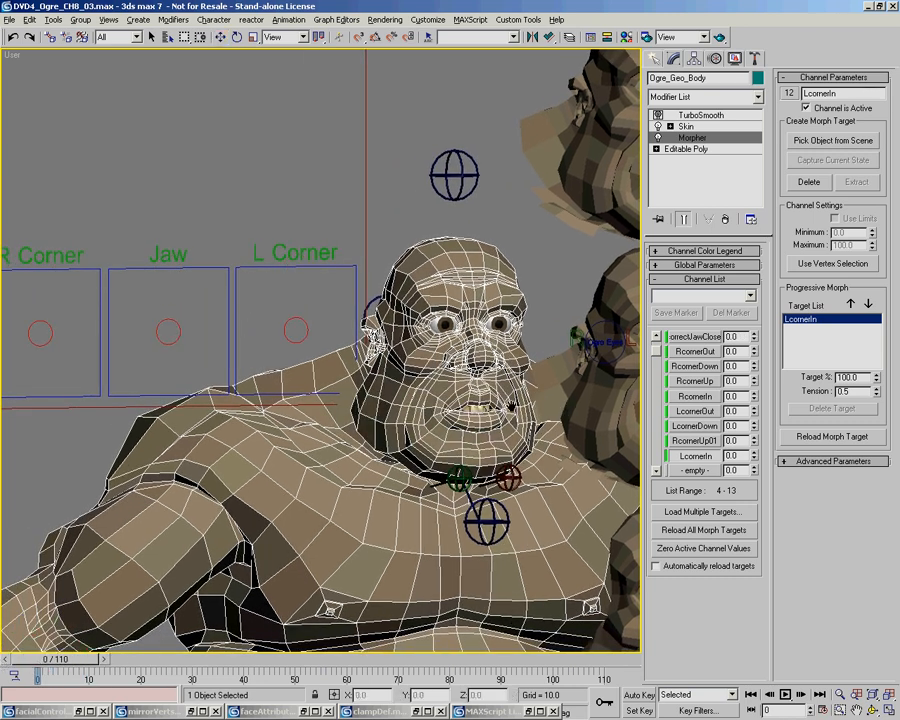
middle_drag(512, 407, 487, 396)
key(alt+z)
drag(463, 320, 463, 325)
middle_drag(190, 311, 280, 338)
middle_drag(390, 357, 424, 370)
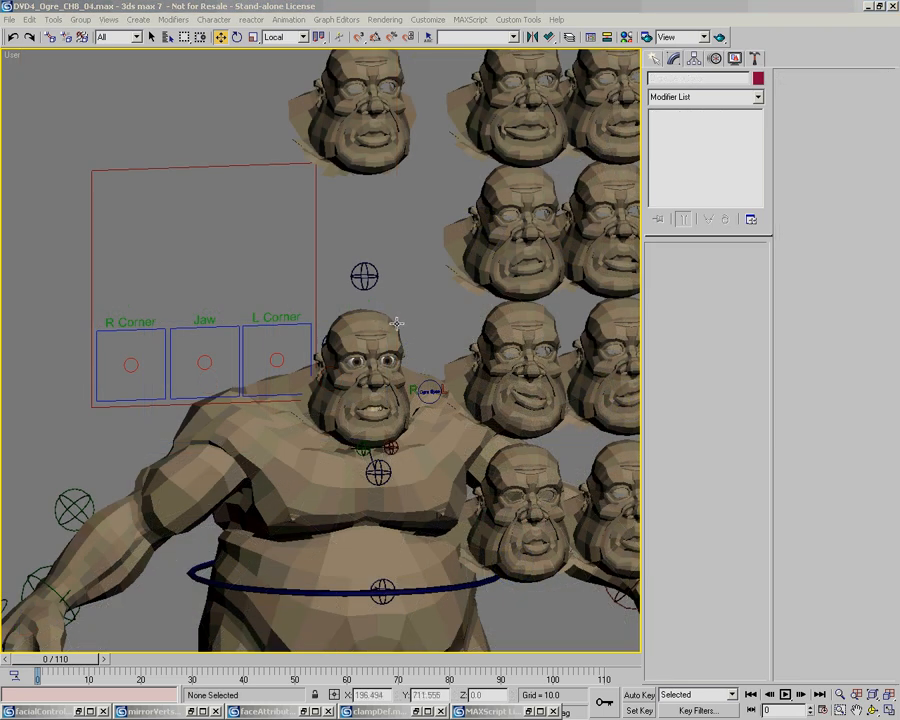
middle_drag(396, 323, 322, 350)
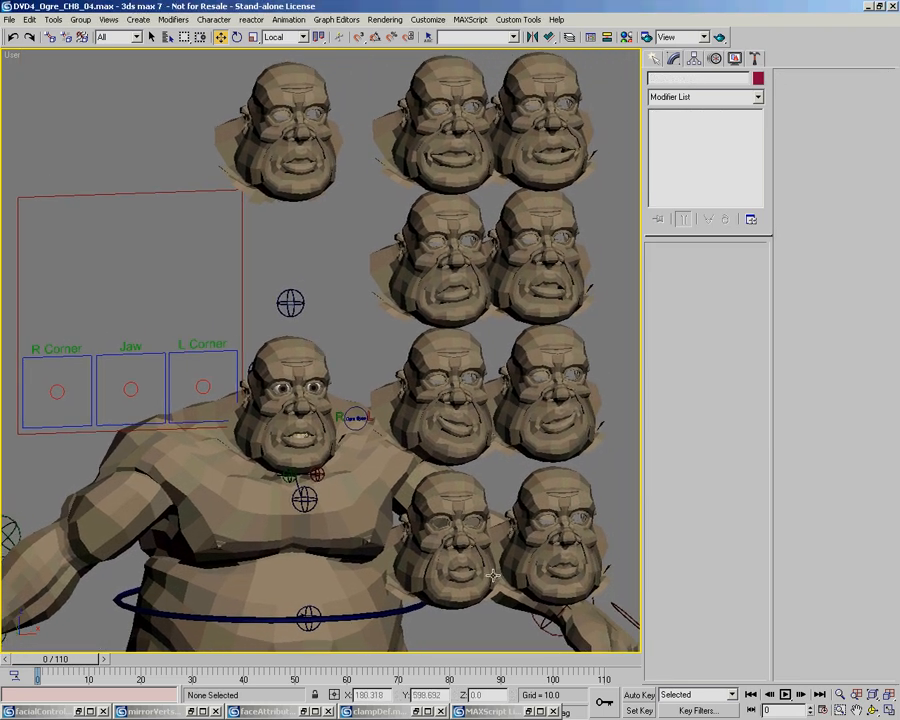
Try moving the R Corner handle around its control box and the L Corner handle sideways, cancelling each move
middle_drag(378, 404, 488, 364)
click(171, 350)
ctrl+alt+middle_drag(162, 358, 169, 325)
middle_drag(235, 328, 191, 347)
ctrl+alt+middle_drag(191, 347, 184, 339)
right_click(145, 355)
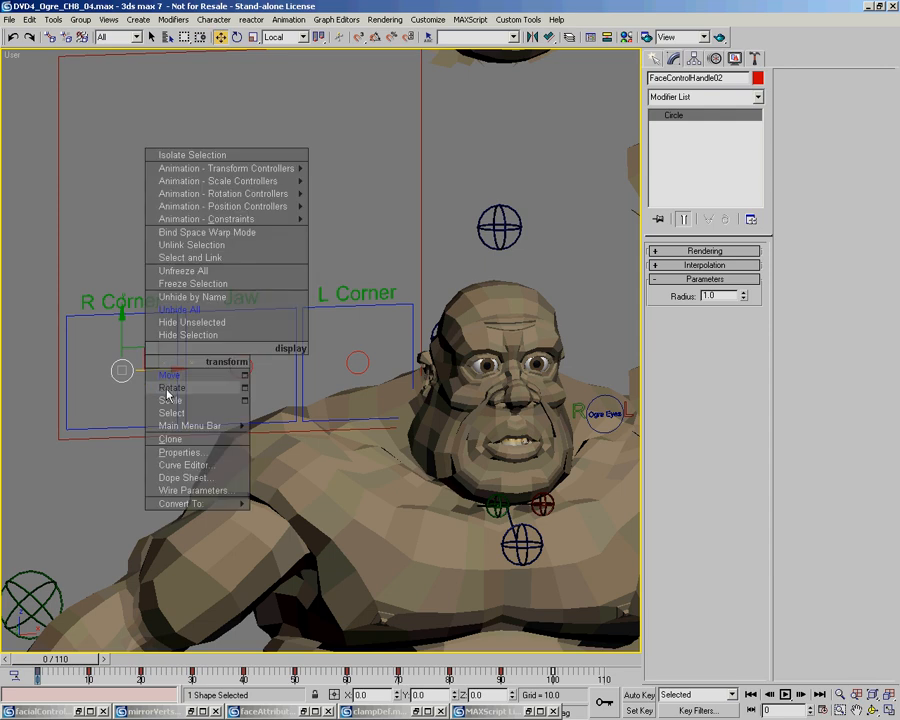
click(170, 375)
drag(122, 368, 39, 258)
drag(63, 374, 142, 377)
right_click(142, 377)
click(361, 359)
click(367, 353)
drag(358, 362, 383, 361)
right_click(383, 361)
Move all three control handles together slightly up and left, and raise the Jaw handle to its box's upper edge
ctrl+click(237, 376)
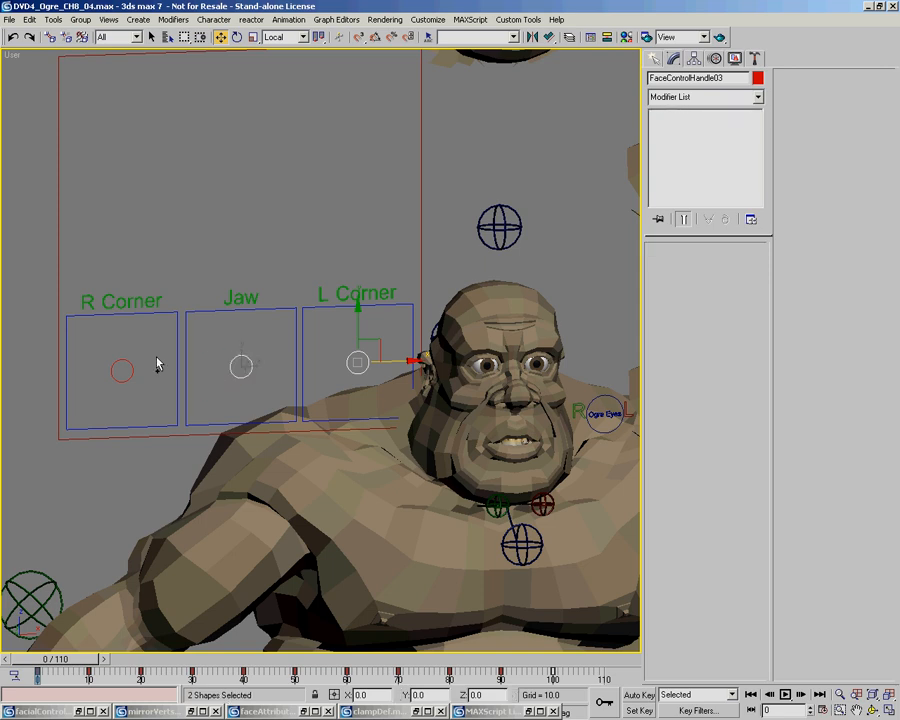
ctrl+click(116, 380)
mouse_move(356, 362)
mouse_down()
mouse_move(372, 318)
mouse_move(330, 313)
mouse_move(361, 402)
mouse_move(388, 402)
mouse_move(370, 322)
mouse_move(335, 295)
mouse_move(278, 299)
mouse_move(291, 339)
mouse_move(331, 366)
mouse_move(343, 352)
mouse_up()
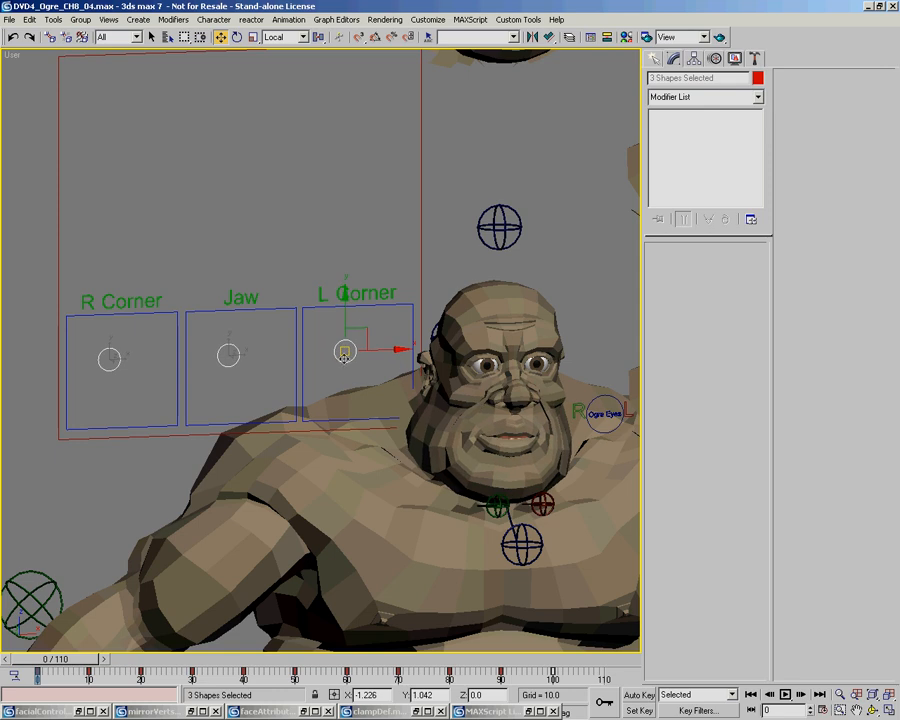
click(255, 357)
click(232, 336)
drag(232, 336, 212, 310)
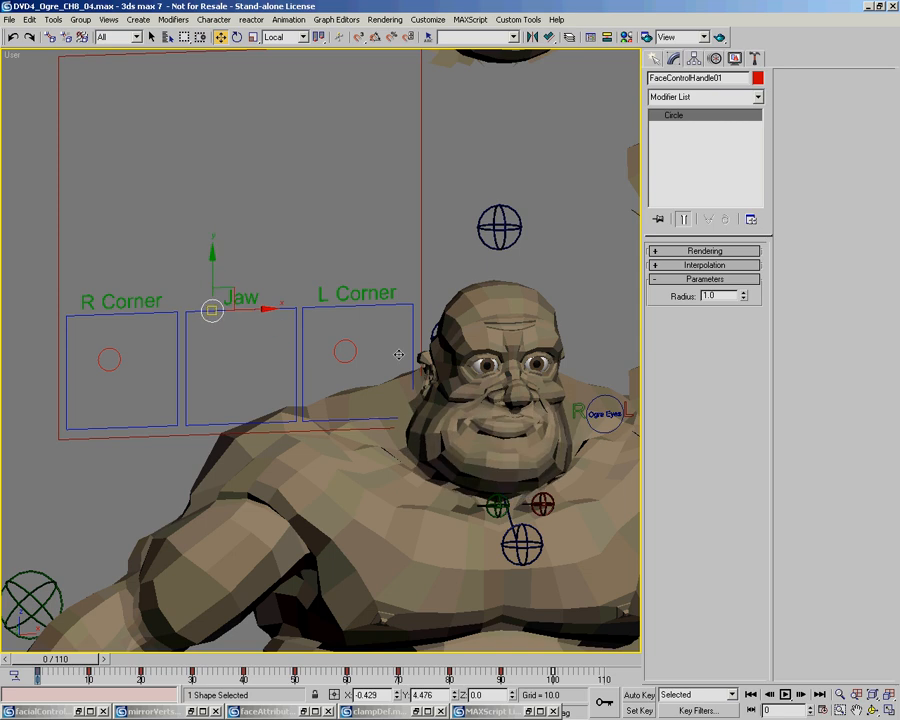
Pose an open mouth with the Jaw handle at its box's lower edge and both corner handles in their lower inner corners
mouse_move(356, 351)
mouse_down()
mouse_move(338, 323)
mouse_move(331, 354)
mouse_move(350, 368)
mouse_move(340, 384)
mouse_move(378, 377)
mouse_move(387, 364)
mouse_move(404, 385)
mouse_move(367, 361)
mouse_up()
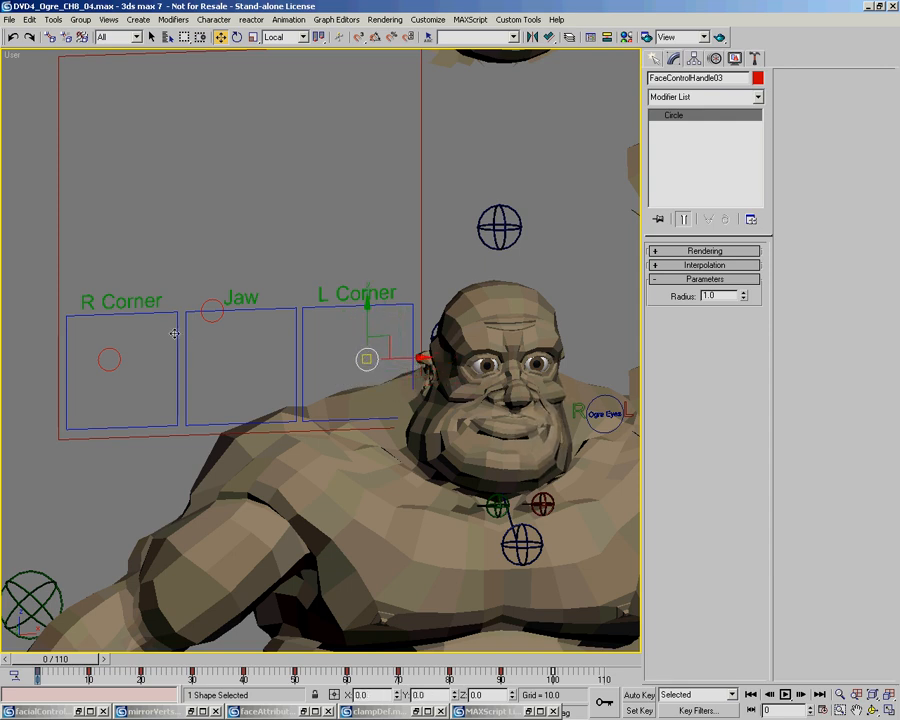
drag(213, 318, 199, 343)
drag(109, 359, 216, 418)
click(200, 343)
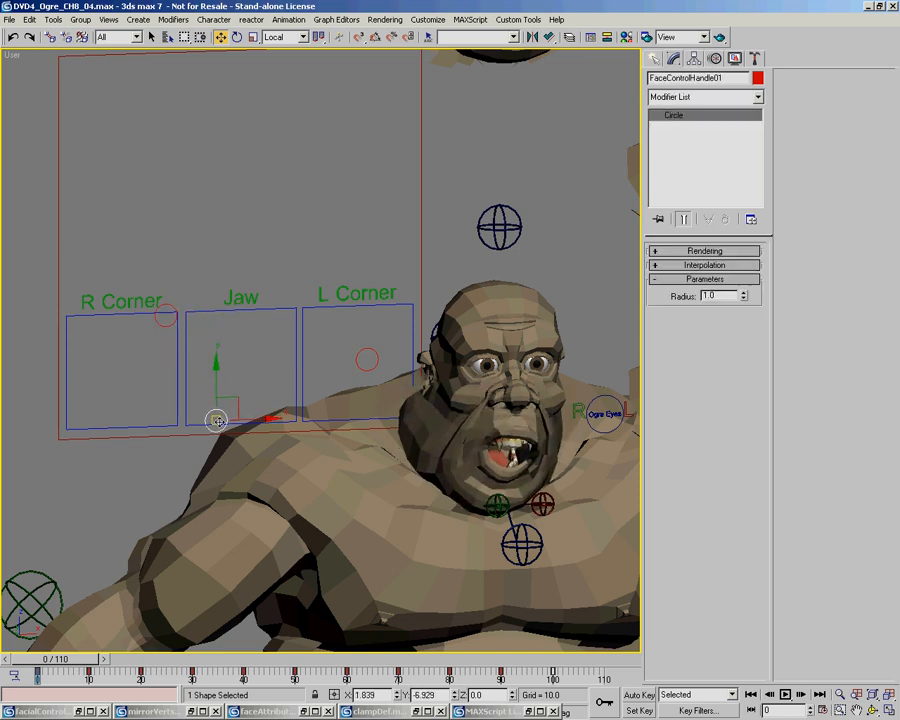
drag(165, 326, 200, 439)
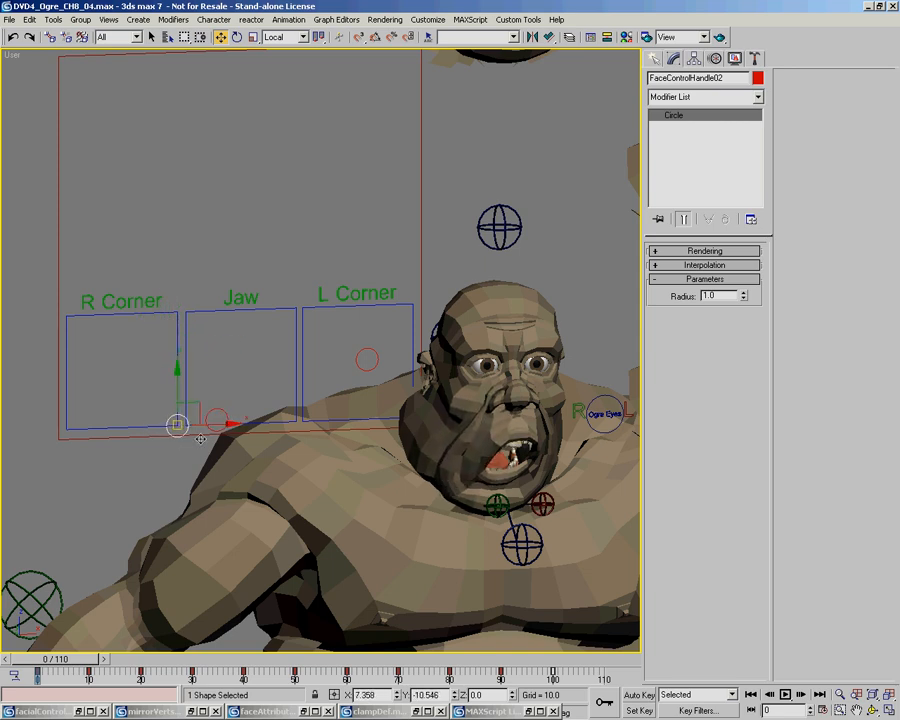
click(366, 362)
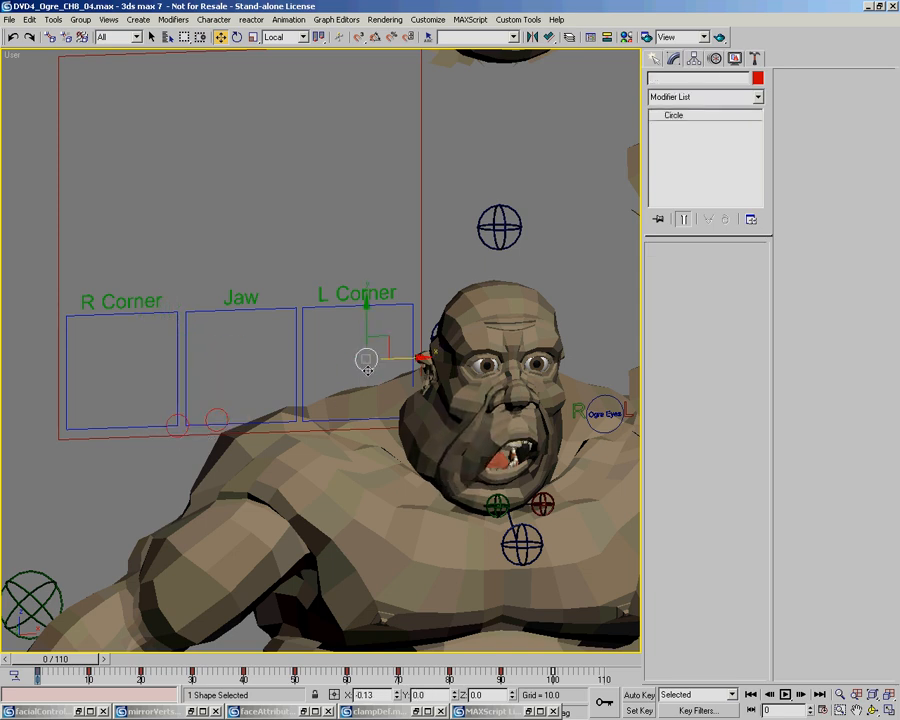
drag(366, 362, 285, 435)
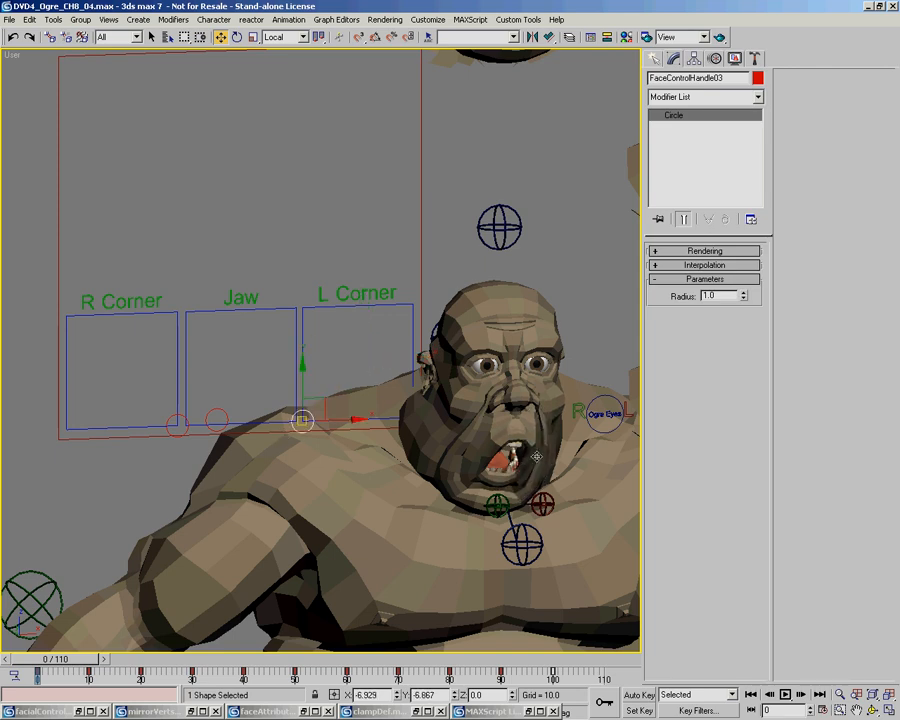
Bring the Jaw and R Corner handles back to about the middle of their control boxes
alt+middle_drag(489, 408, 444, 387)
click(220, 412)
drag(220, 412, 225, 371)
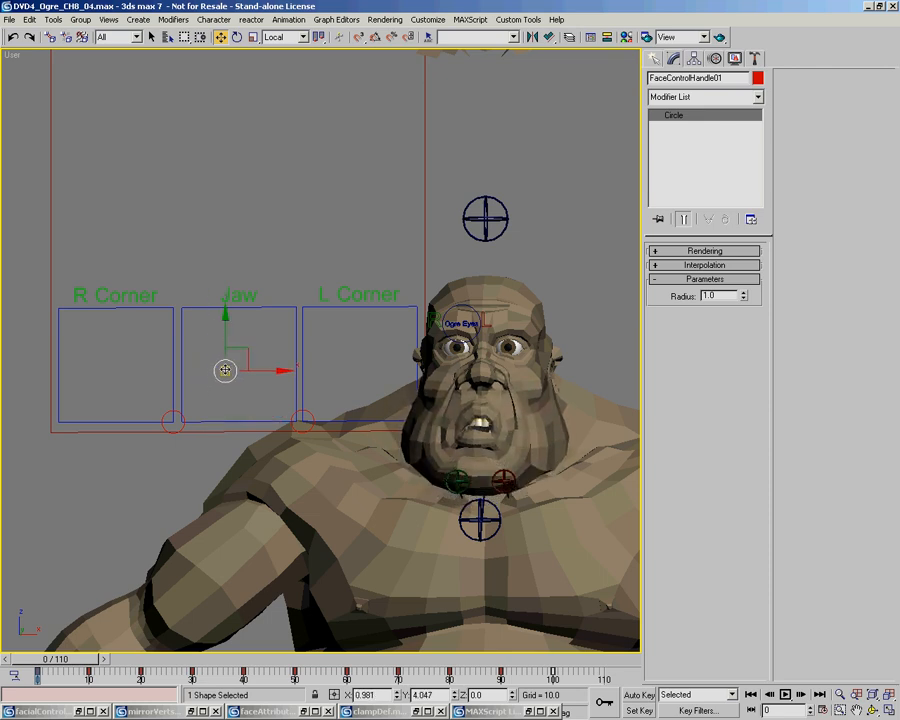
alt+middle_drag(261, 401, 128, 414)
click(174, 418)
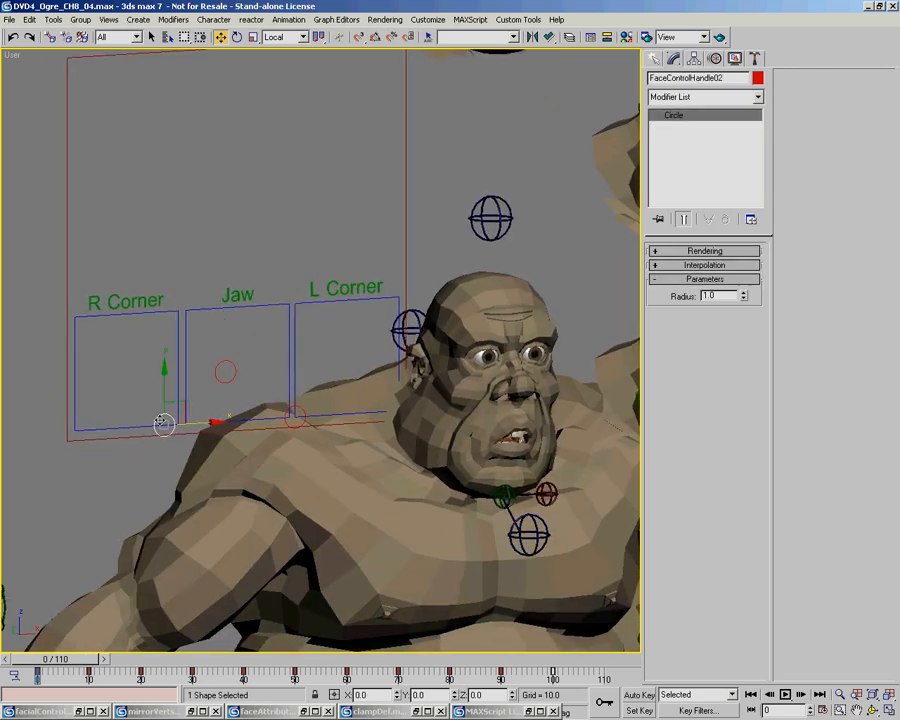
drag(163, 423, 121, 363)
middle_drag(130, 367, 150, 368)
ctrl+alt+middle_drag(149, 367, 141, 356)
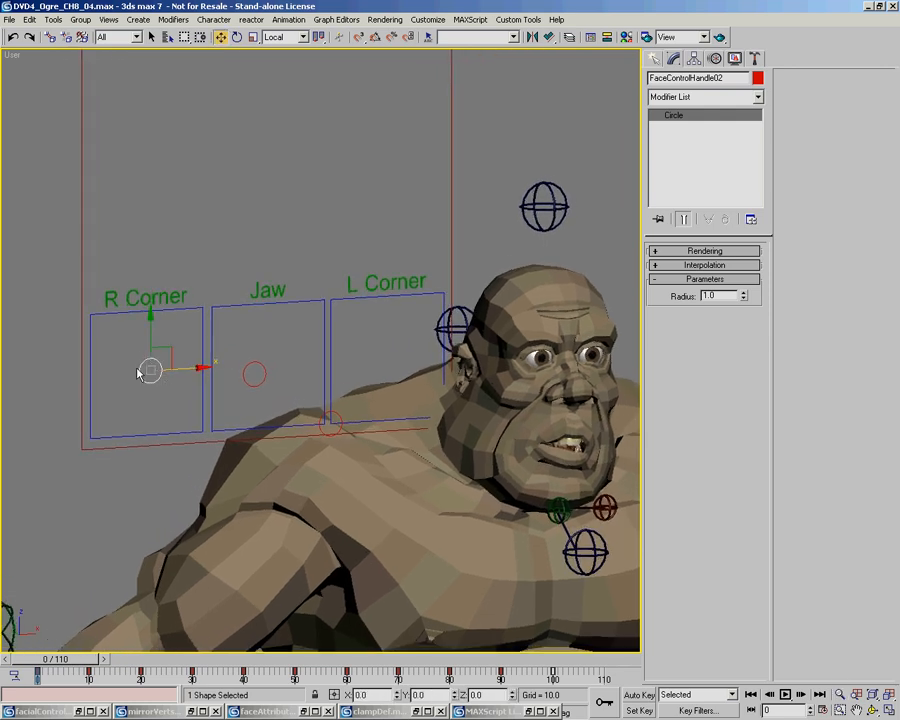
Show the R Corner handle's link locks and test its movement along X and Y with the Z move lock on
click(694, 58)
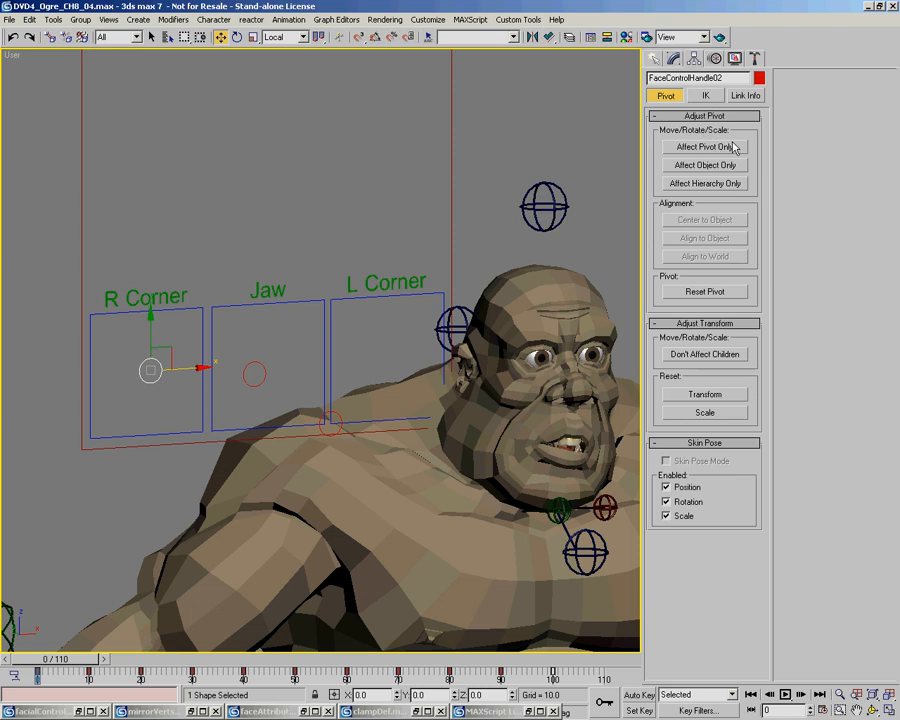
click(745, 96)
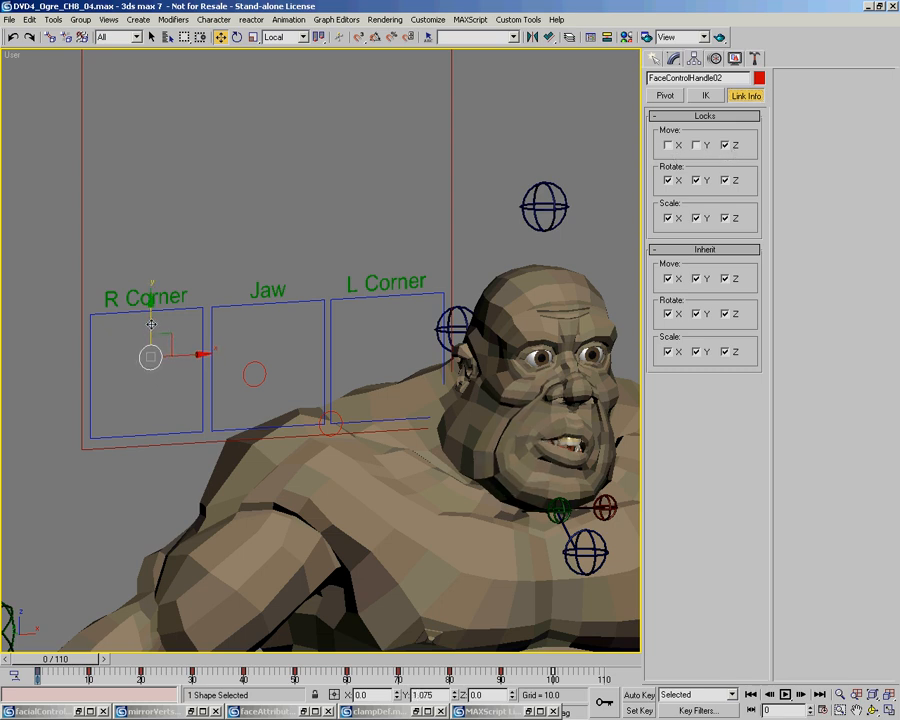
mouse_move(182, 374)
mouse_down()
mouse_move(219, 368)
mouse_move(189, 368)
mouse_up()
right_click(189, 368)
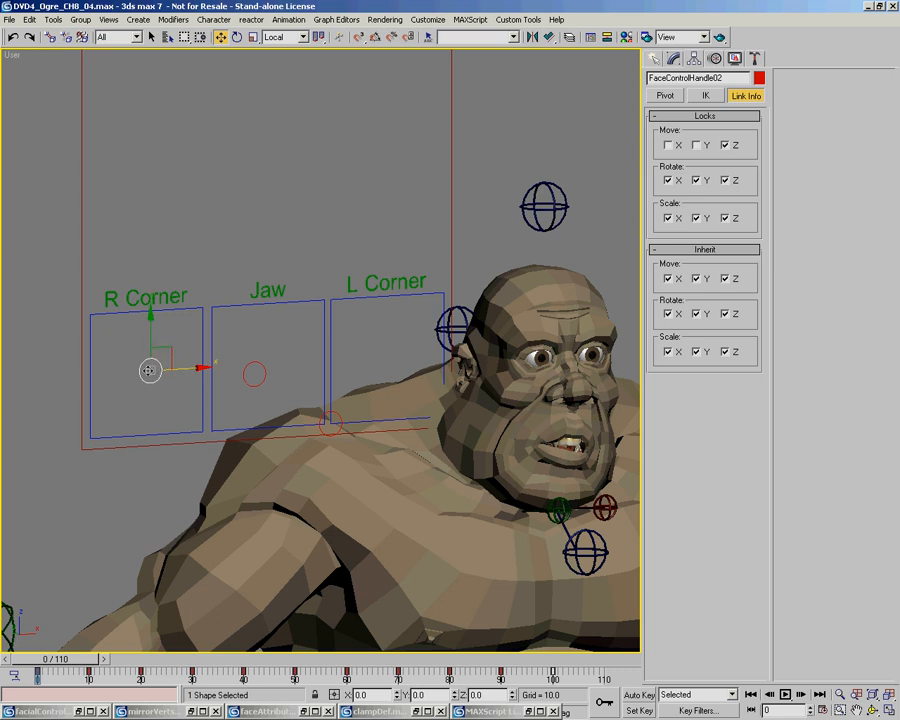
mouse_move(149, 371)
mouse_down()
mouse_move(155, 352)
mouse_move(131, 358)
mouse_move(161, 376)
mouse_move(105, 353)
mouse_move(131, 388)
mouse_move(171, 356)
mouse_move(123, 352)
mouse_move(173, 392)
mouse_move(173, 376)
mouse_move(147, 380)
mouse_move(175, 330)
mouse_move(148, 381)
mouse_move(150, 370)
mouse_up()
mouse_move(154, 366)
mouse_down()
mouse_move(160, 356)
mouse_move(156, 373)
mouse_up()
right_click(156, 373)
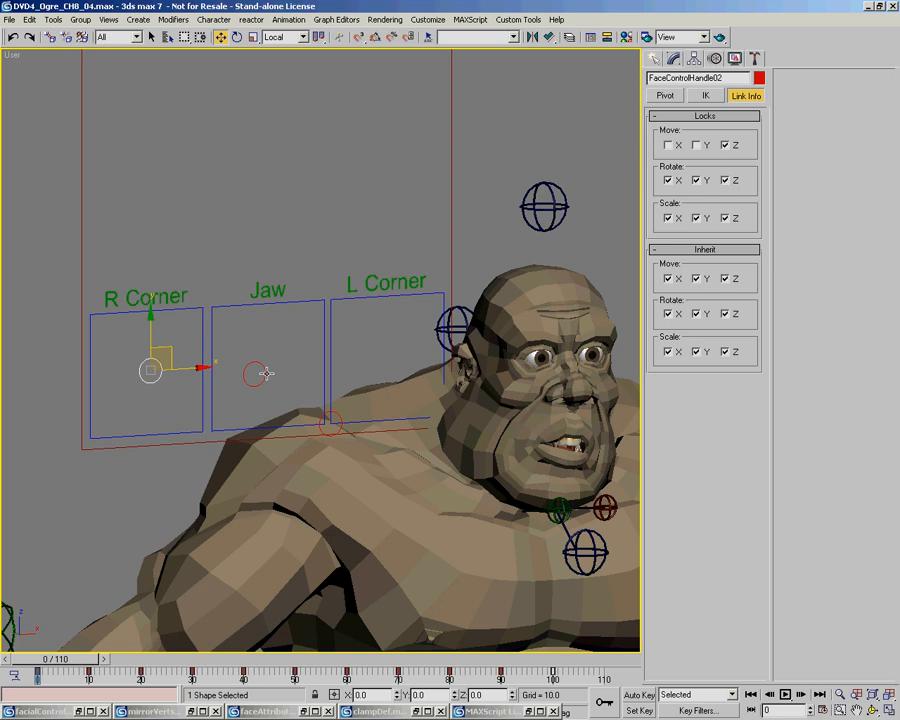
mouse_move(151, 370)
mouse_down()
mouse_move(131, 316)
mouse_move(114, 317)
mouse_move(98, 381)
mouse_move(148, 359)
mouse_move(118, 362)
mouse_move(144, 379)
mouse_up()
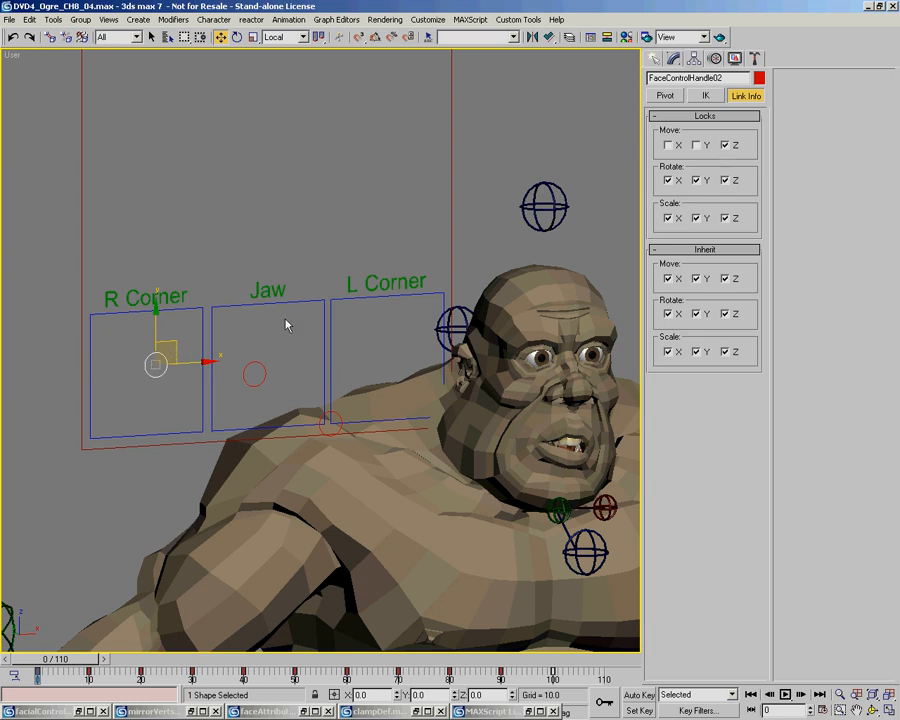
click(724, 146)
mouse_move(175, 341)
mouse_down()
mouse_move(183, 323)
mouse_move(165, 338)
mouse_up()
right_click(165, 338)
middle_drag(181, 355, 173, 361)
key(ctrl+r)
drag(291, 367, 261, 372)
key(alt+z)
key(ctrl+p)
drag(322, 349, 278, 360)
key(ctrl+r)
key(alt+z)
key(ctrl+r)
key(alt+z)
key(ctrl+r)
key(alt+z)
key(ctrl+p)
mouse_move(299, 355)
mouse_down()
mouse_move(248, 355)
mouse_move(286, 350)
mouse_up()
key(ctrl+r)
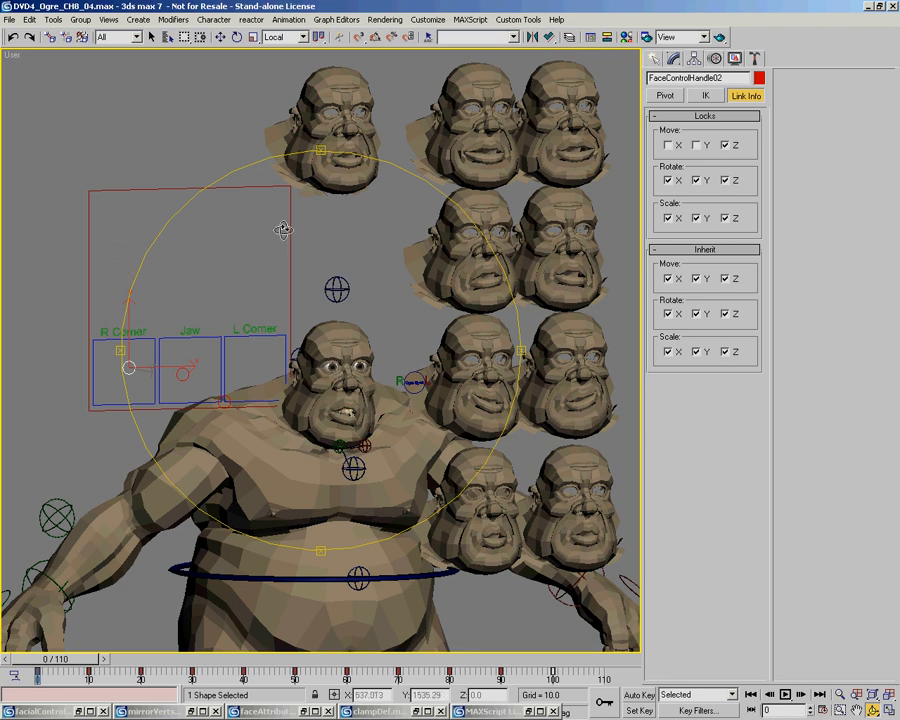
middle_drag(332, 359, 334, 360)
key(alt+z)
drag(312, 353, 354, 367)
key(ctrl+p)
key(alt+z)
key(w)
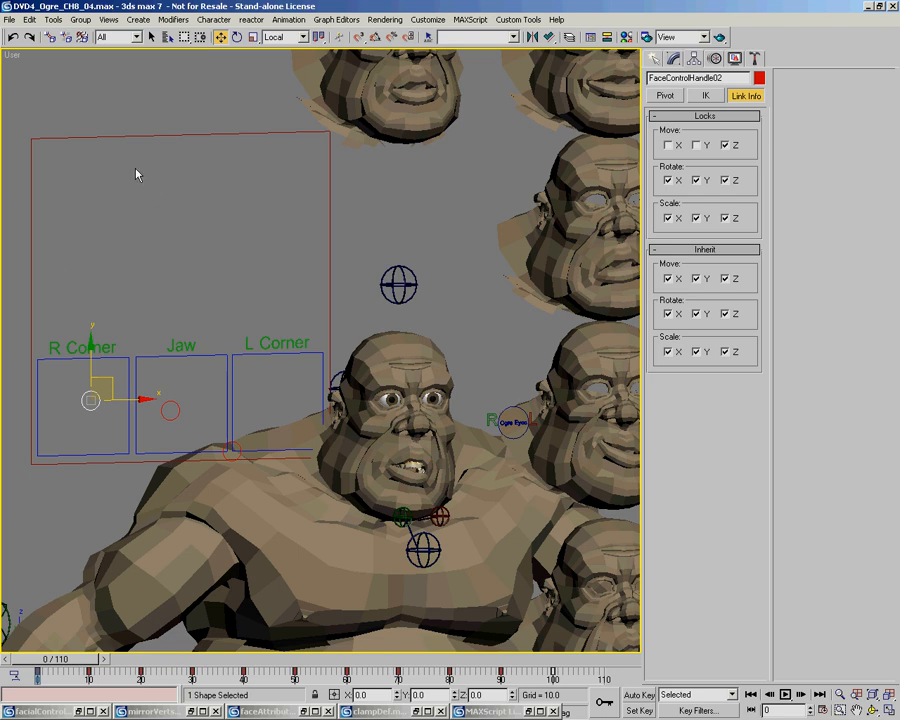
middle_drag(134, 180, 151, 174)
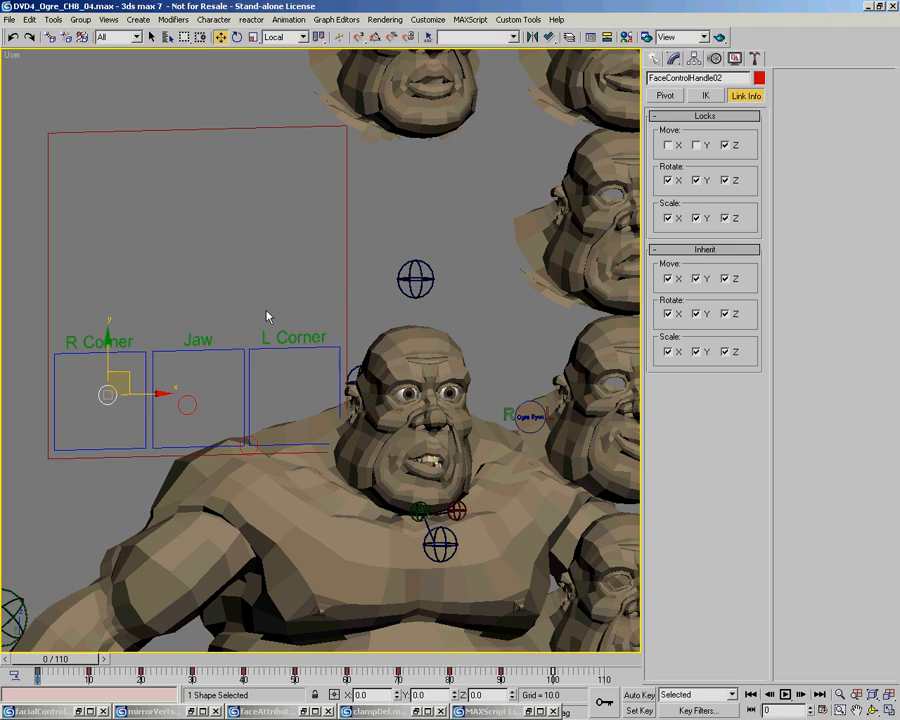
middle_drag(368, 364, 364, 354)
key(ctrl+r)
mouse_move(315, 353)
mouse_down()
mouse_move(343, 334)
mouse_move(328, 349)
mouse_up()
ctrl+alt+middle_drag(328, 349, 298, 340)
mouse_move(298, 340)
ctrl+alt+middle_down()
mouse_move(291, 352)
mouse_move(301, 357)
ctrl+alt+middle_up()
middle_drag(303, 341, 271, 339)
alt+middle_drag(271, 339, 251, 335)
alt+middle_drag(251, 335, 267, 321)
Move the L Corner handle from its box's lower inner corner back to near the middle
key(w)
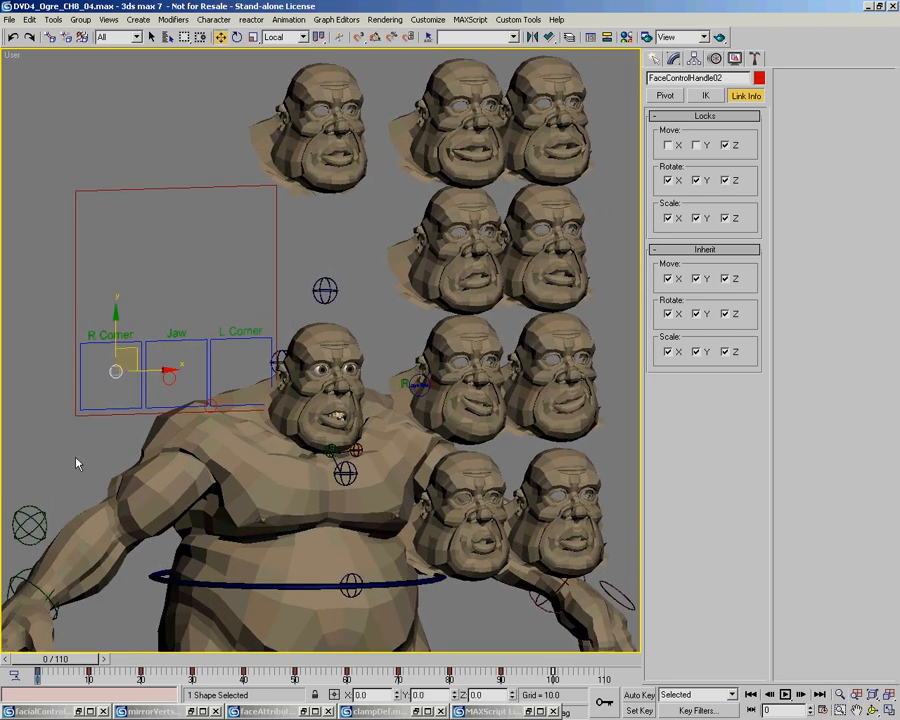
click(212, 401)
drag(212, 405, 236, 362)
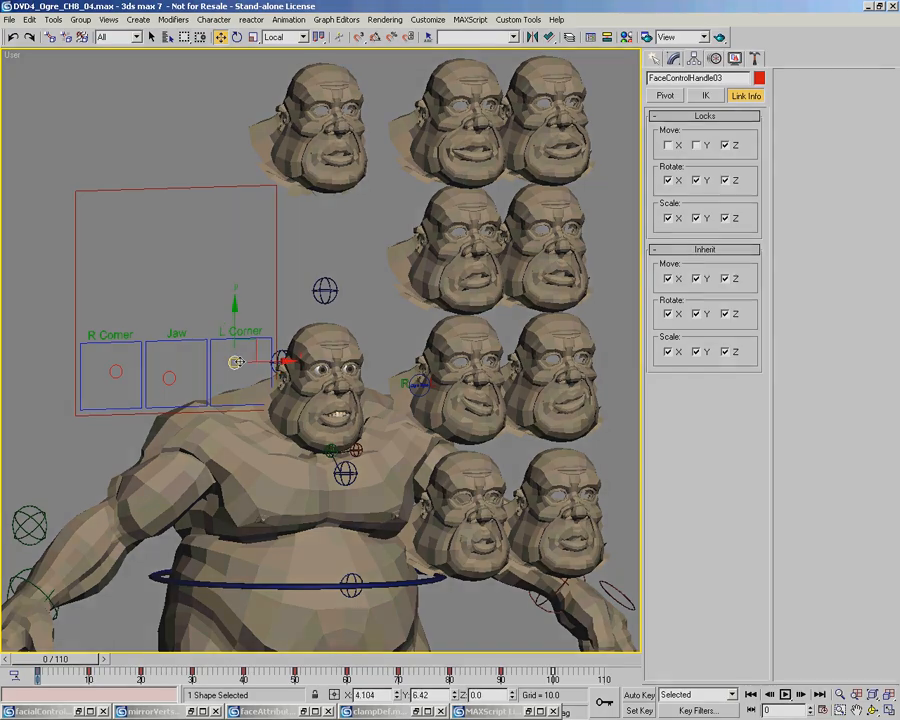